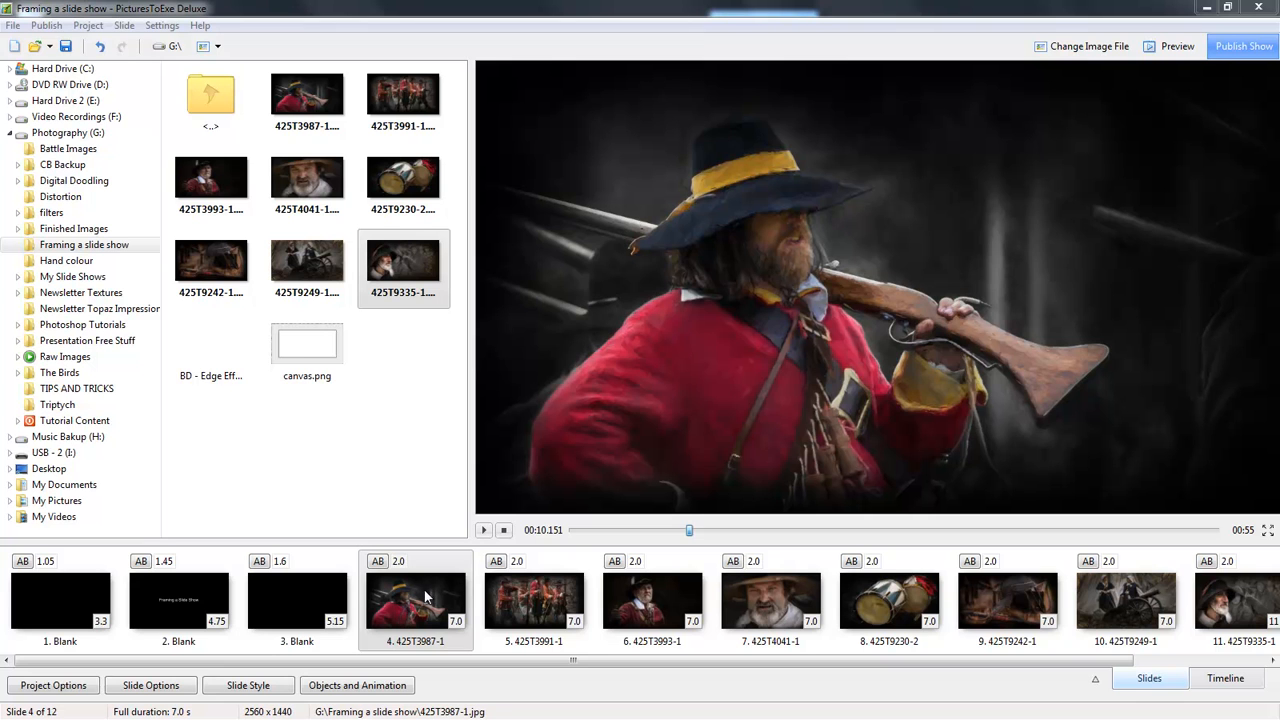
- Open slide 4's objects and animation and shrink the musket soldier image evenly to about 77.5% zoom
{"action": "left_click", "coordinate": [362, 689]}
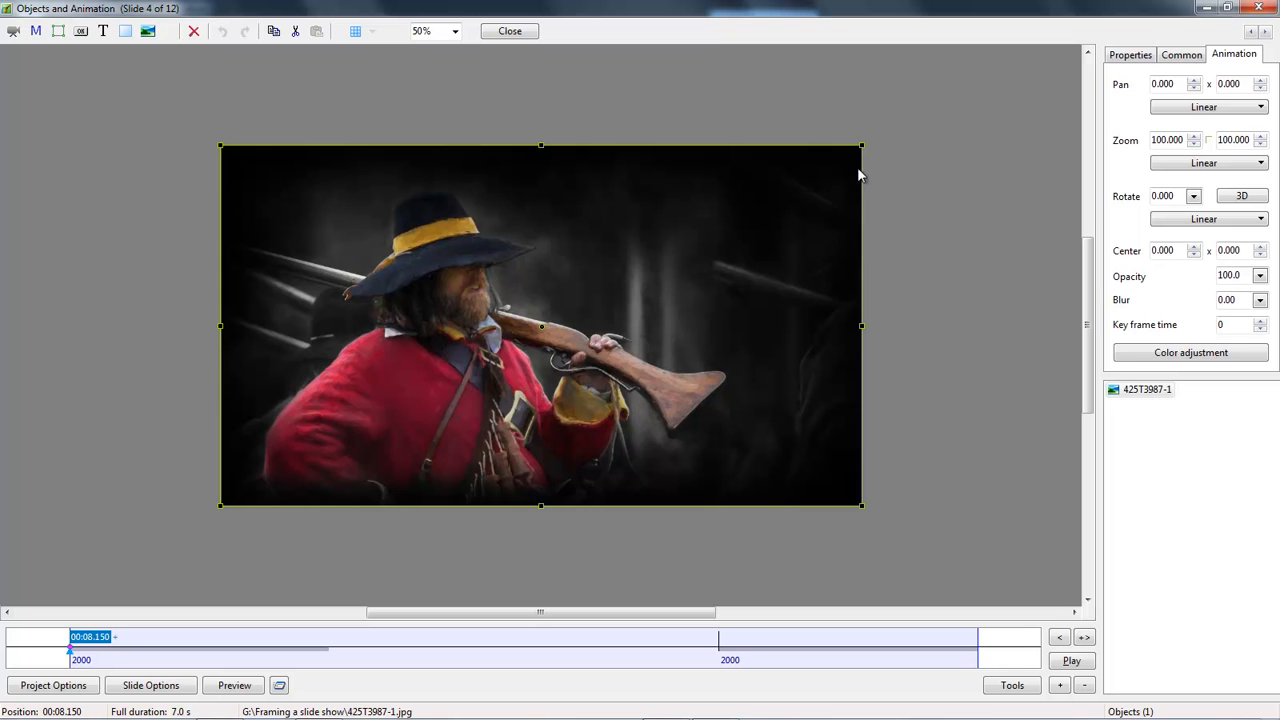
{"action": "left_click_drag", "start_coordinate": [862, 144], "coordinate": [790, 186]}
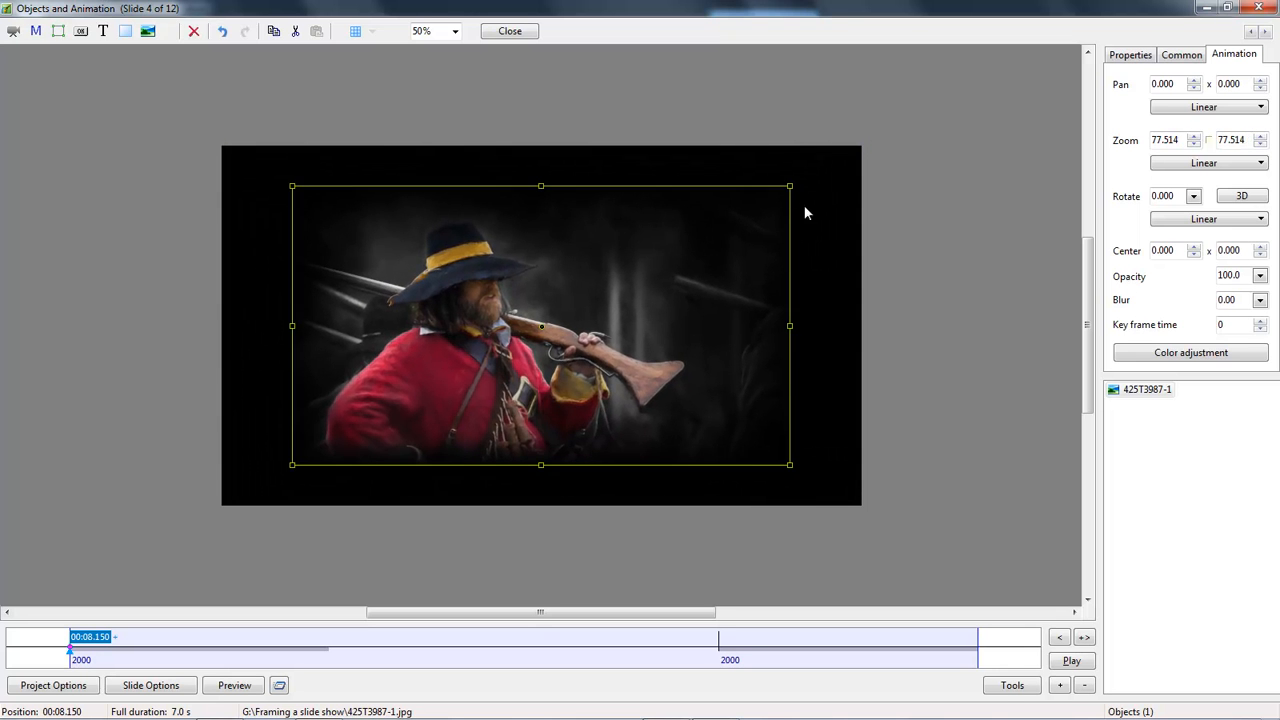
{"action": "left_click", "coordinate": [930, 212]}
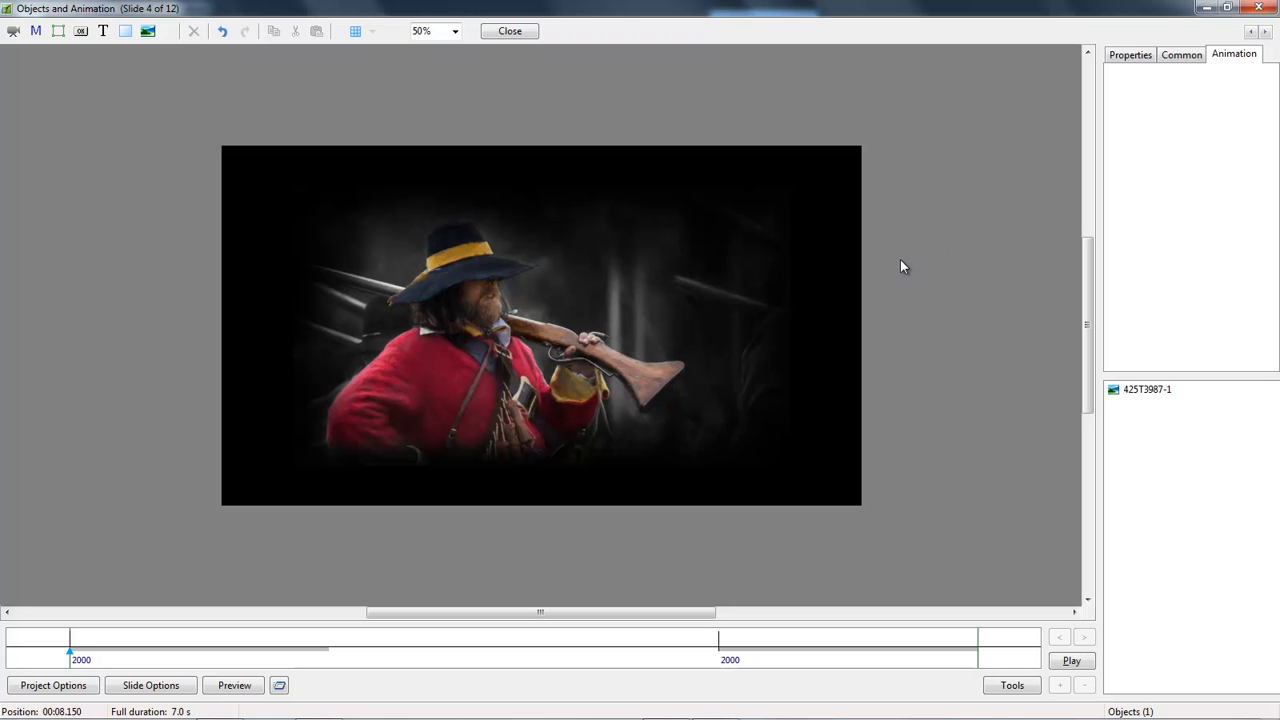
- Enable a 2 px border around the shrunken musket soldier image
{"action": "left_click", "coordinate": [664, 309]}
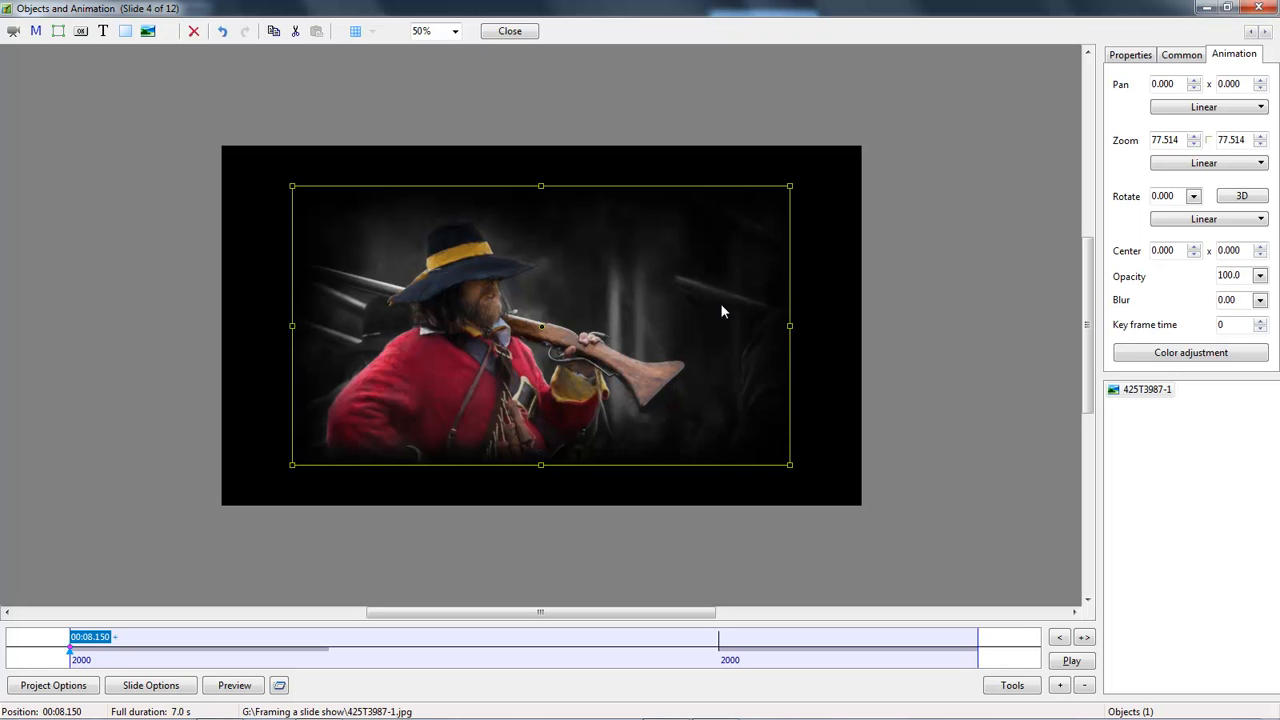
{"action": "left_click", "coordinate": [1131, 54]}
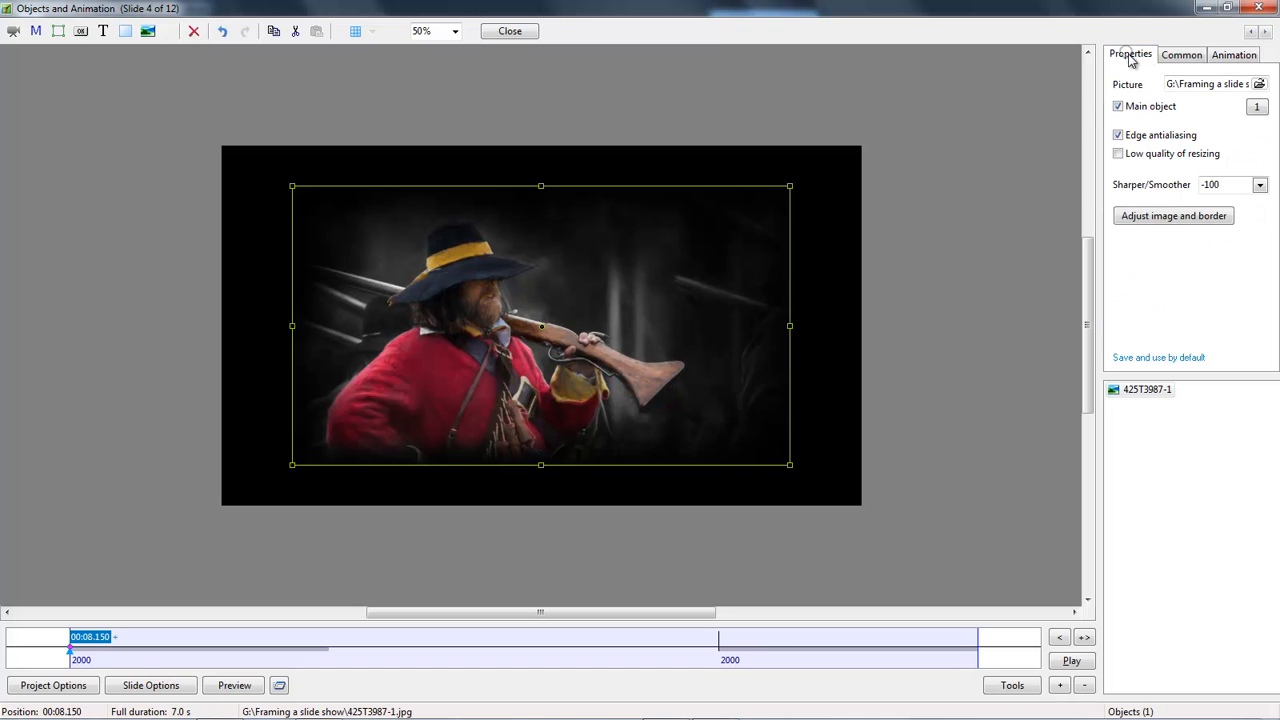
{"action": "left_click", "coordinate": [1177, 218]}
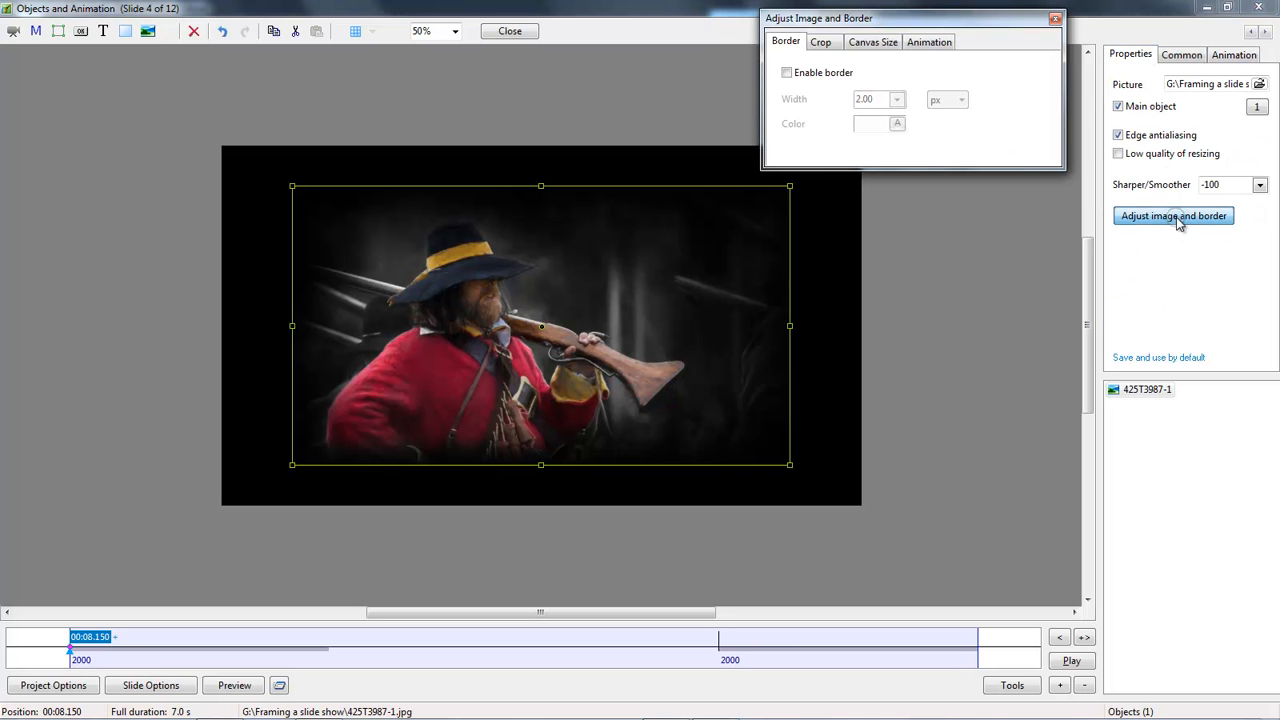
{"action": "left_click", "coordinate": [787, 74]}
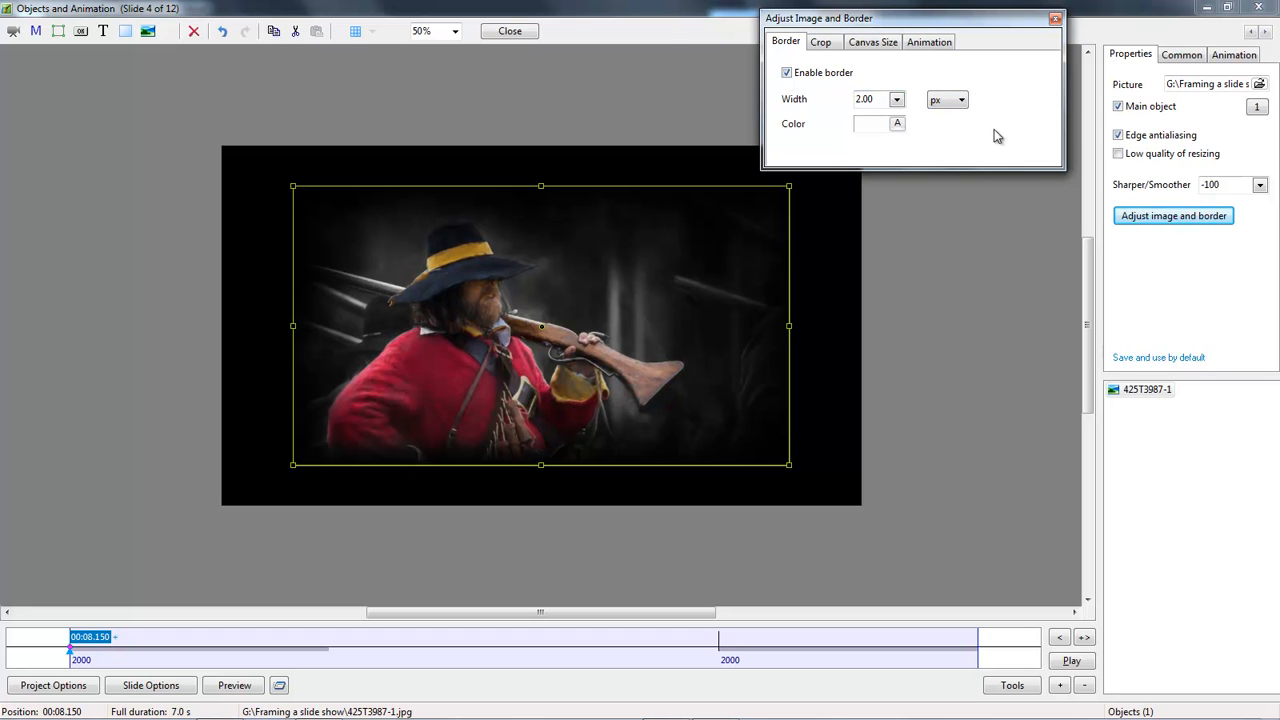
{"action": "left_click", "coordinate": [1055, 18]}
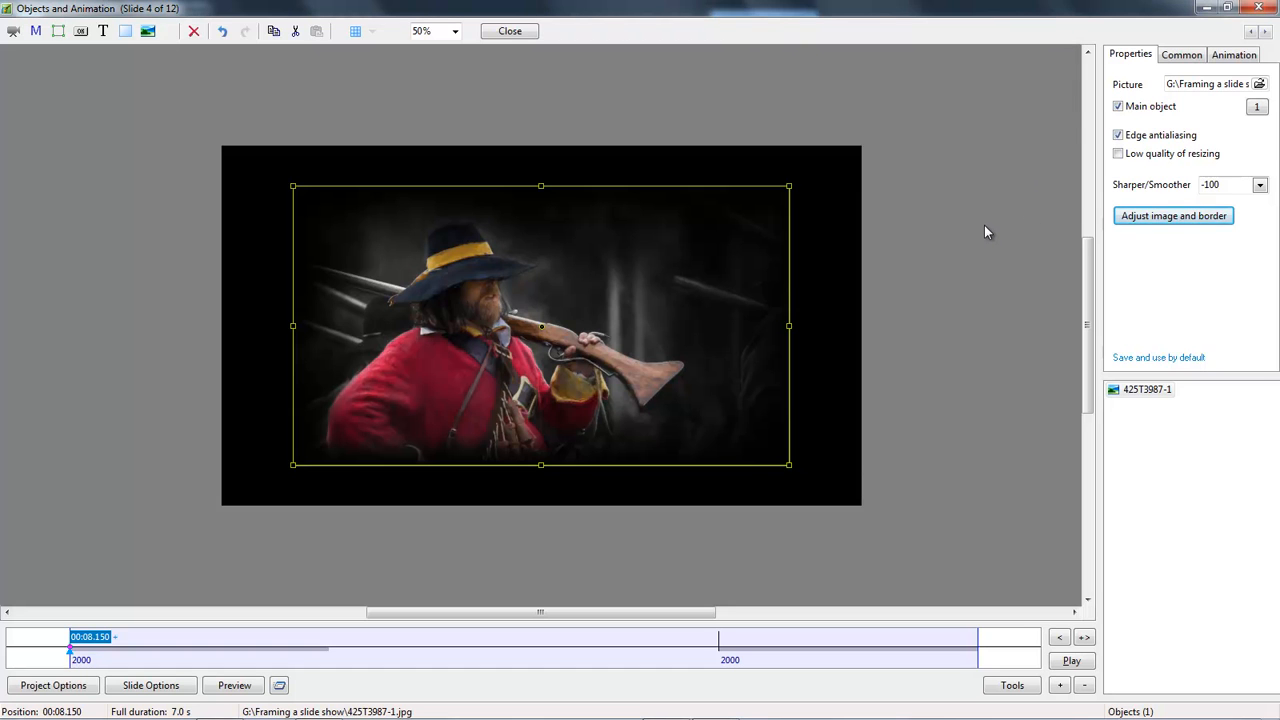
{"action": "left_click", "coordinate": [985, 226]}
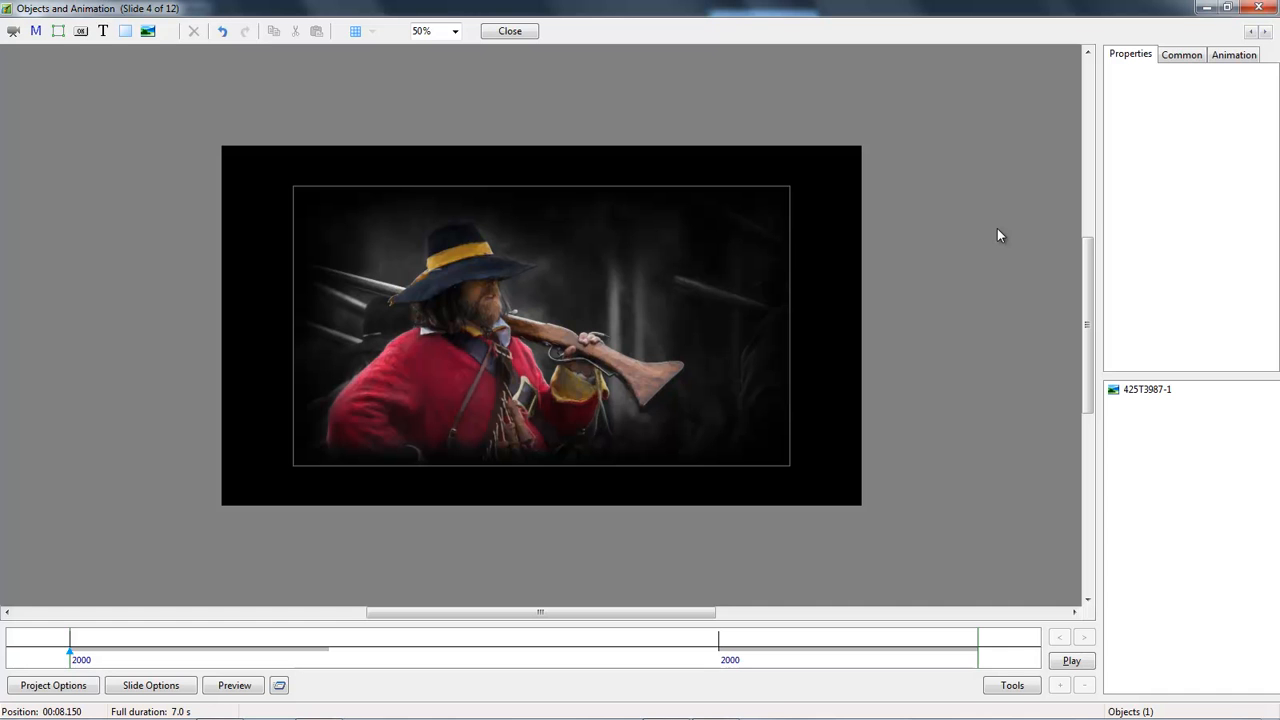
- Add a key frame at the slide's end, rotate the bordered image counter-clockwise there and play the animation
{"action": "left_click", "coordinate": [656, 418]}
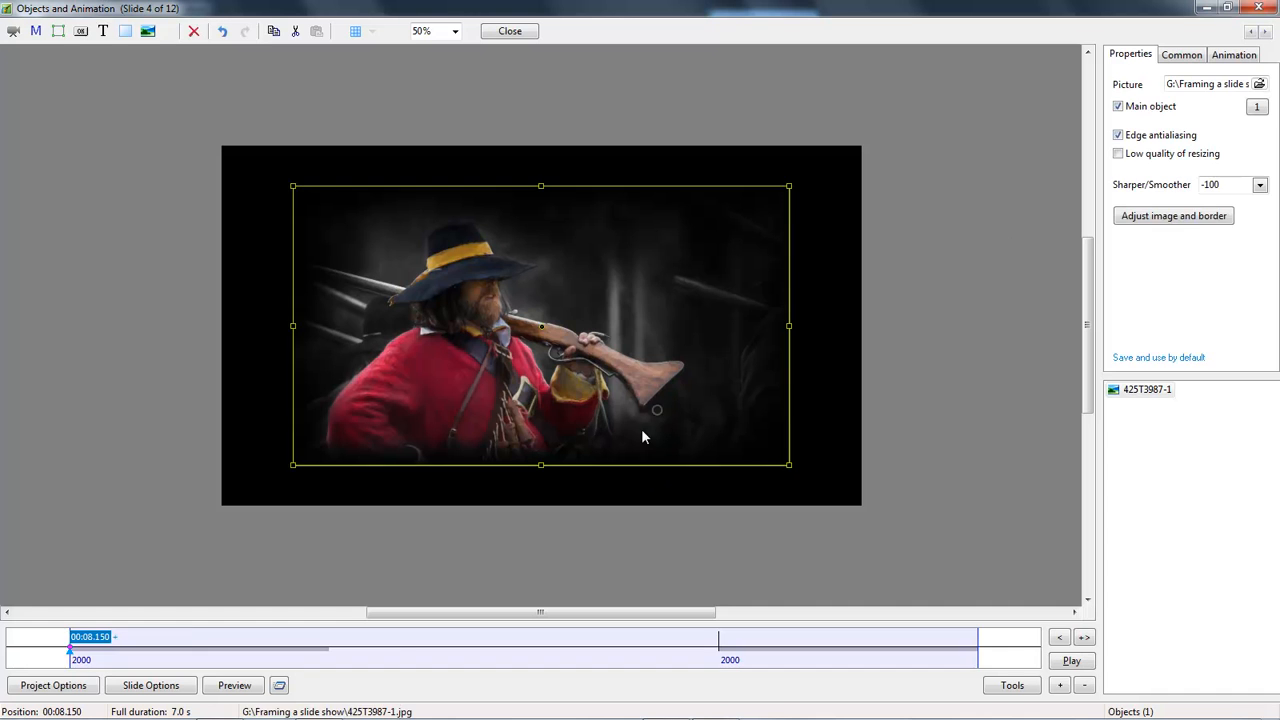
{"action": "left_click", "coordinate": [1084, 637]}
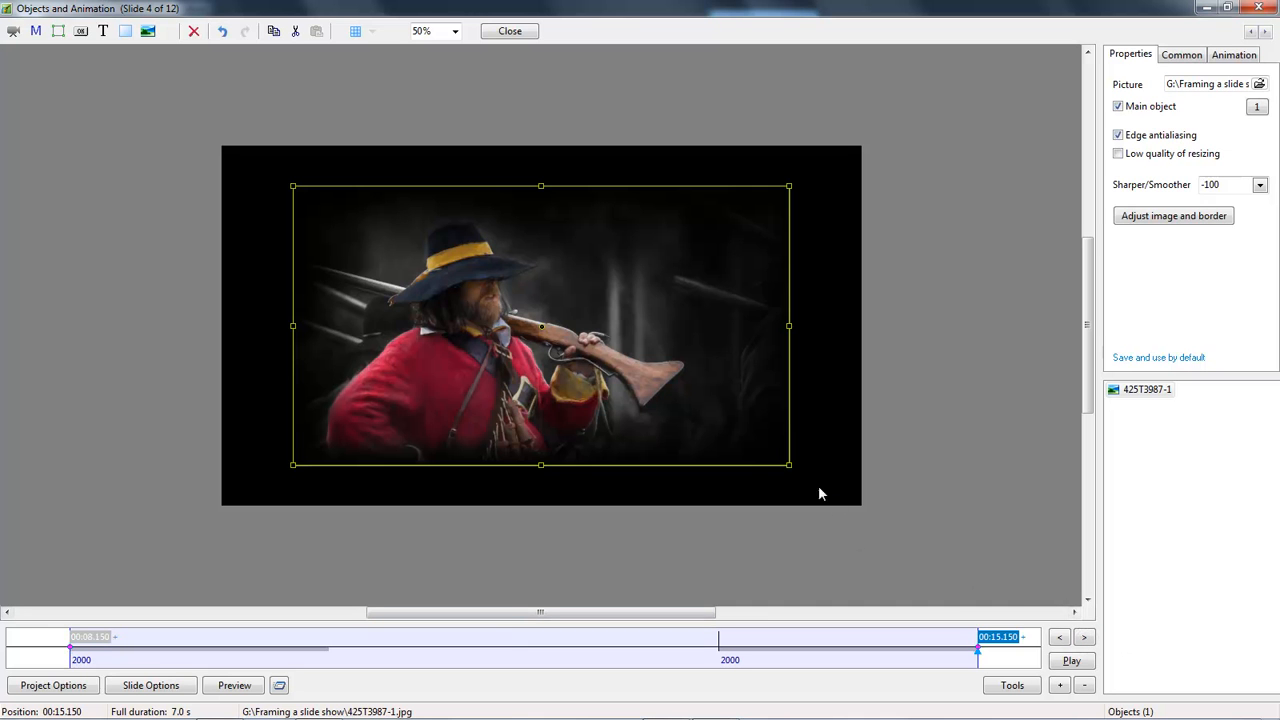
{"action": "left_click_drag", "start_coordinate": [797, 471], "coordinate": [834, 380]}
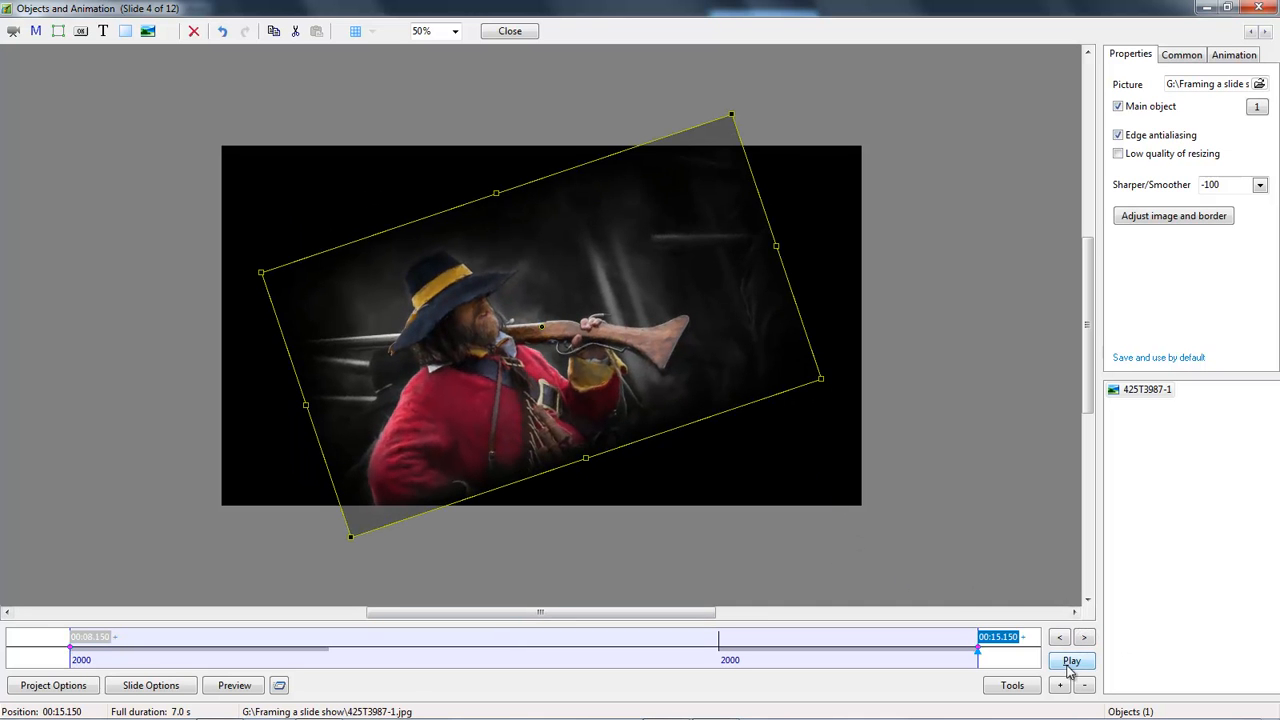
{"action": "left_click", "coordinate": [1071, 661]}
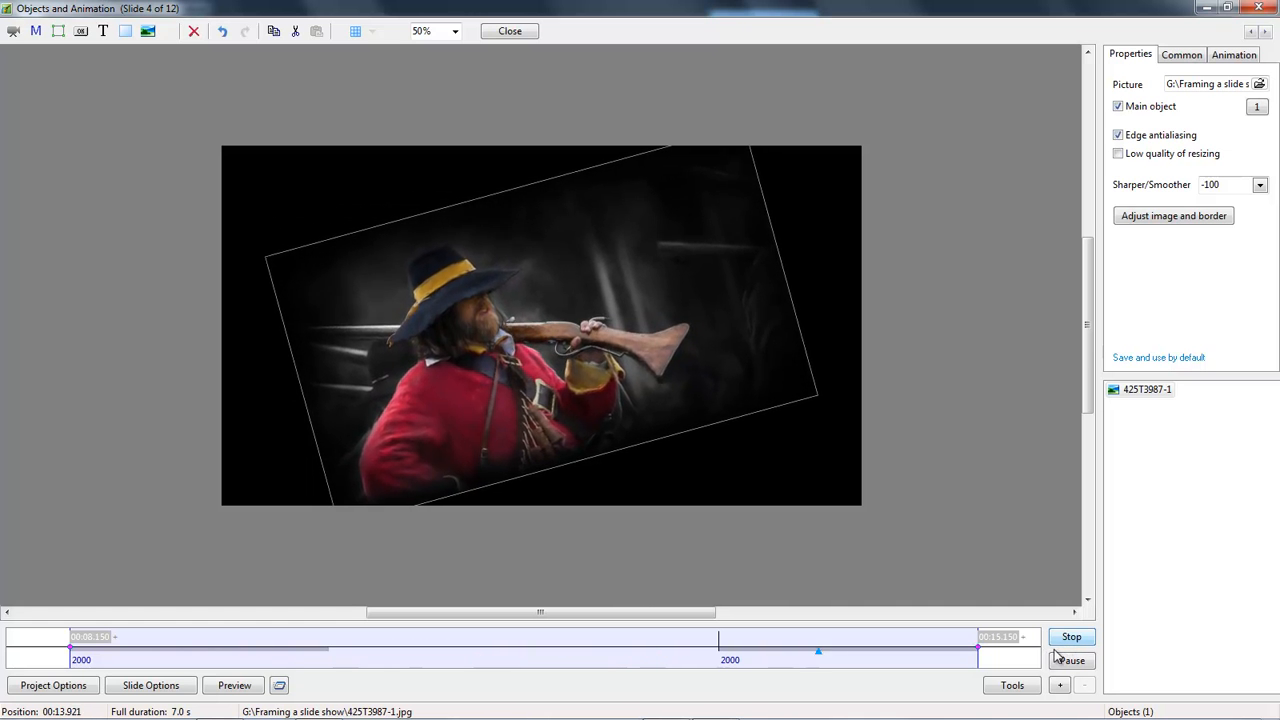
{"action": "left_click", "coordinate": [1073, 642]}
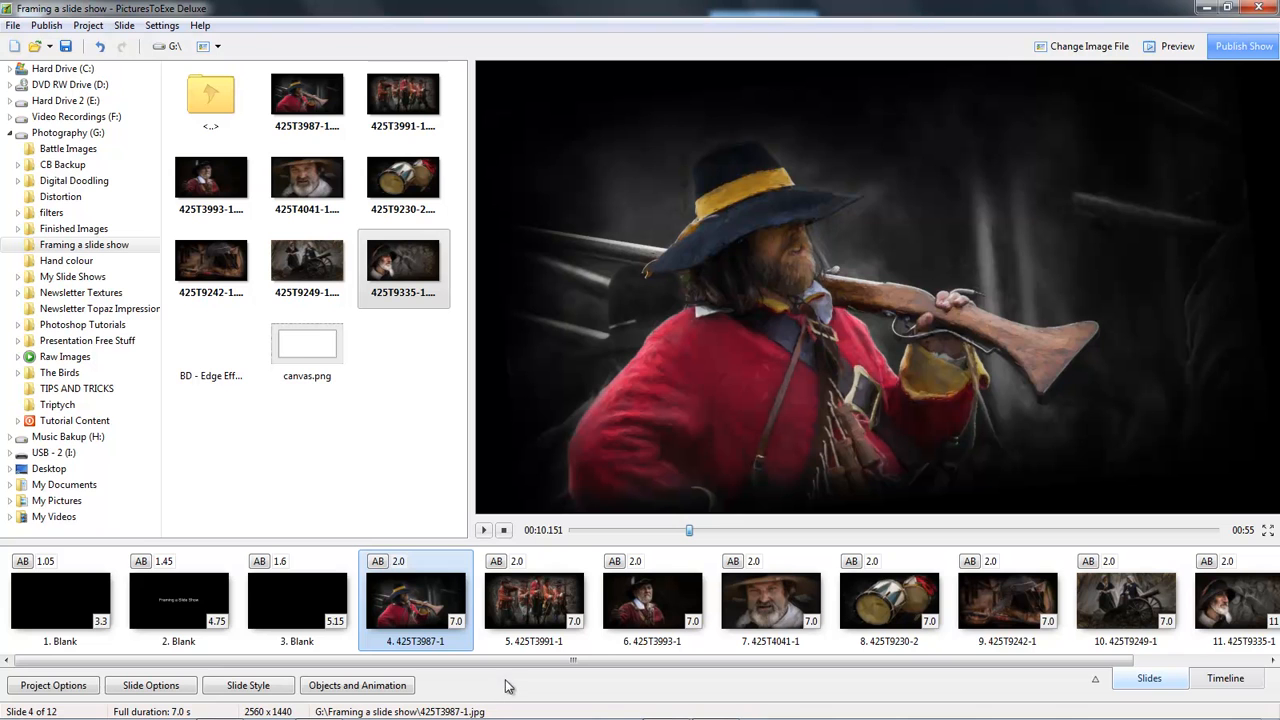
- Switch to Photoshop and set up a new document 1920 pixels wide and 1080 pixels high
{"action": "left_click_drag", "start_coordinate": [268, 664], "coordinate": [555, 674]}
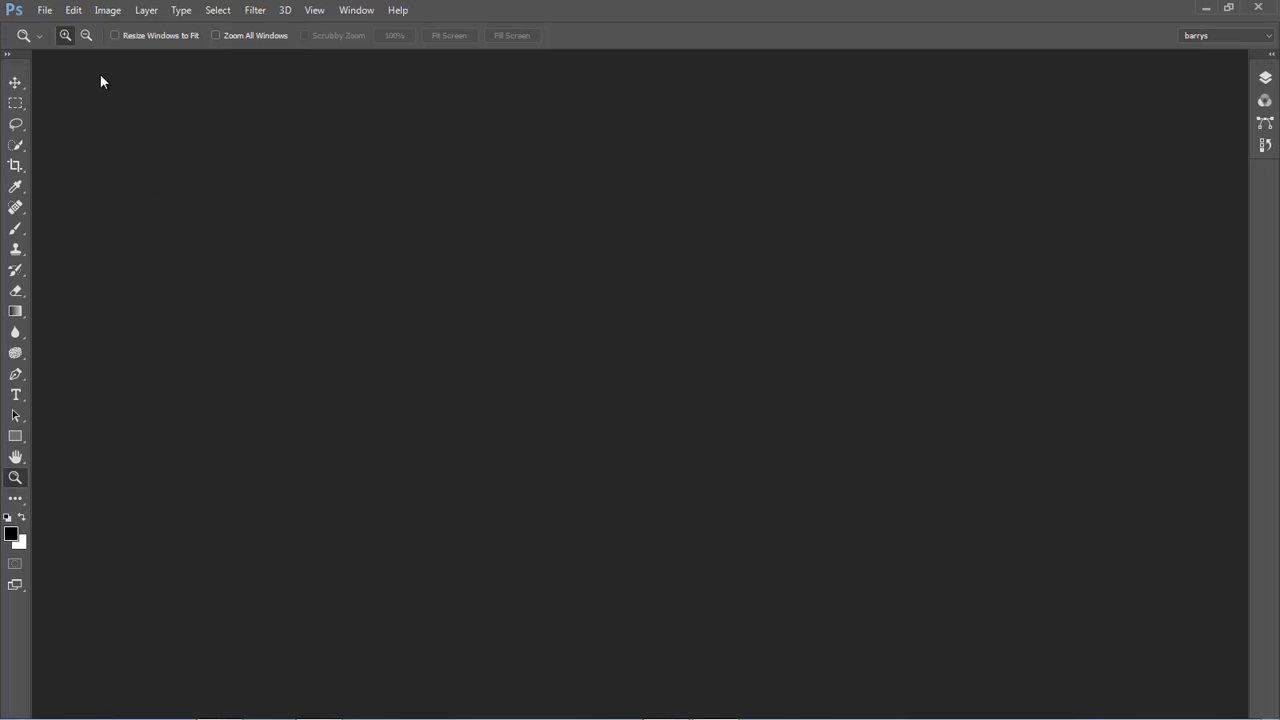
{"action": "left_click", "coordinate": [44, 12]}
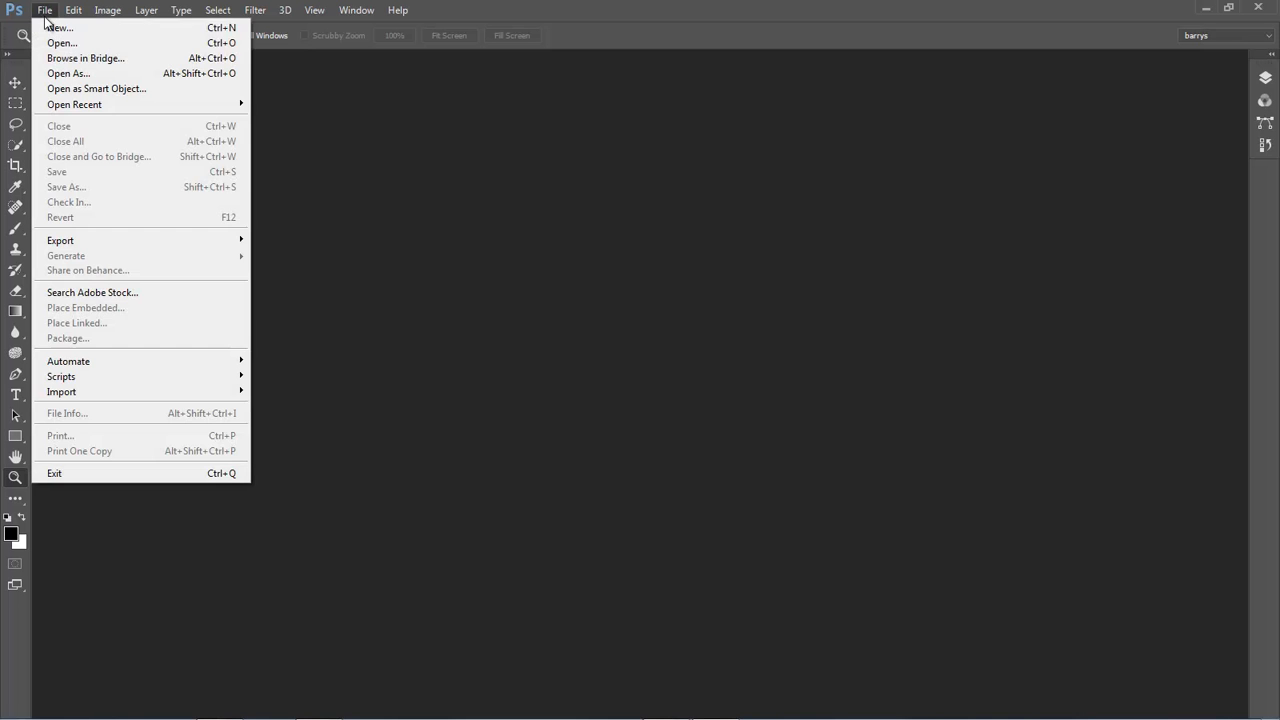
{"action": "left_click", "coordinate": [50, 28]}
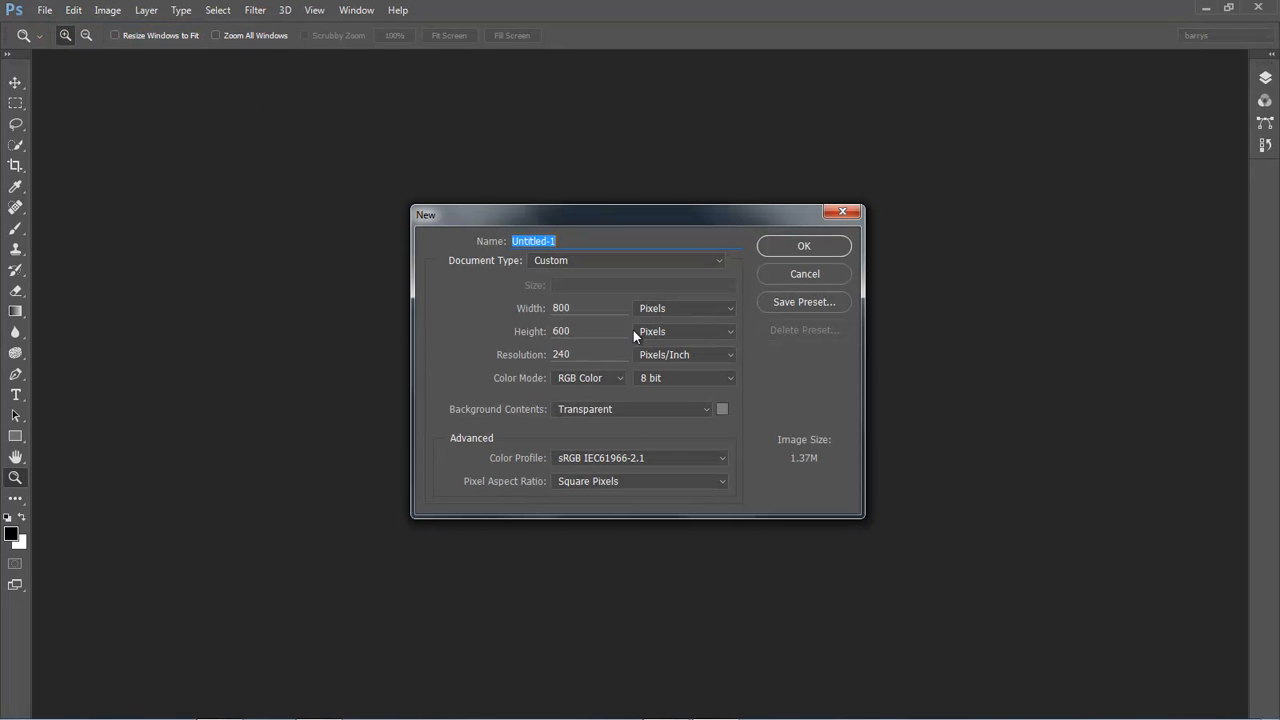
{"action": "left_click", "coordinate": [730, 307]}
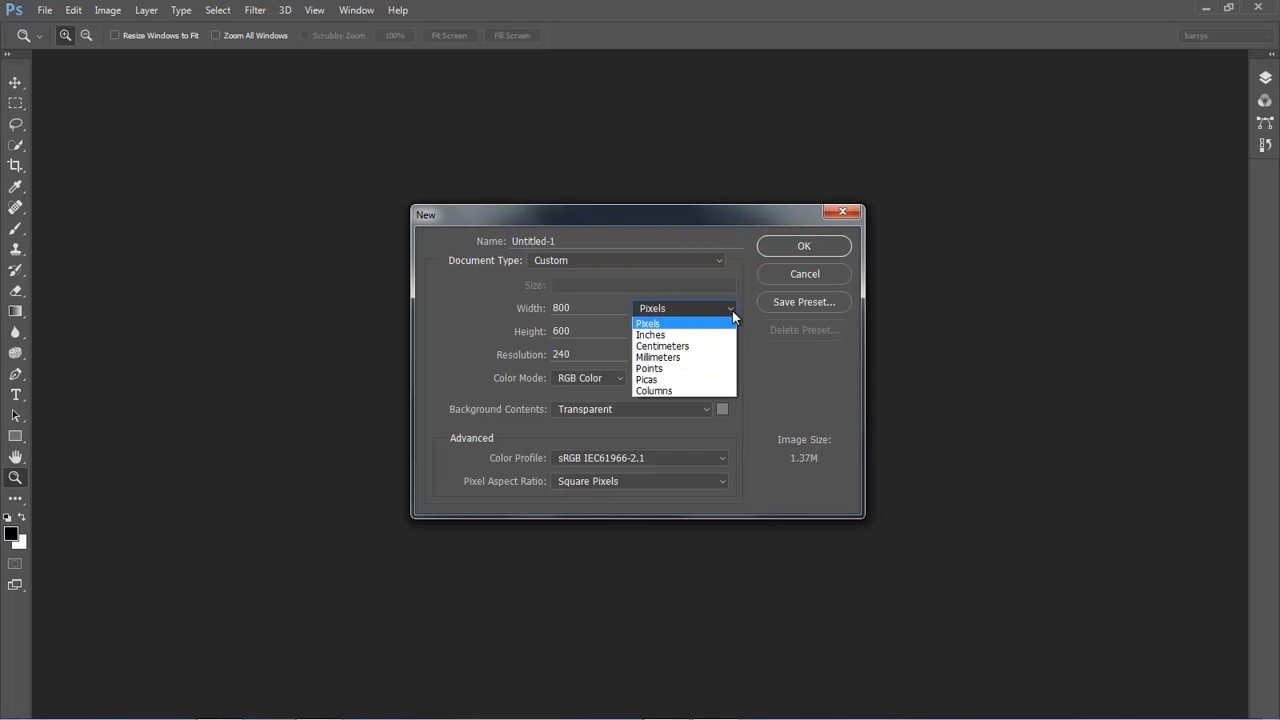
{"action": "left_click", "coordinate": [728, 308]}
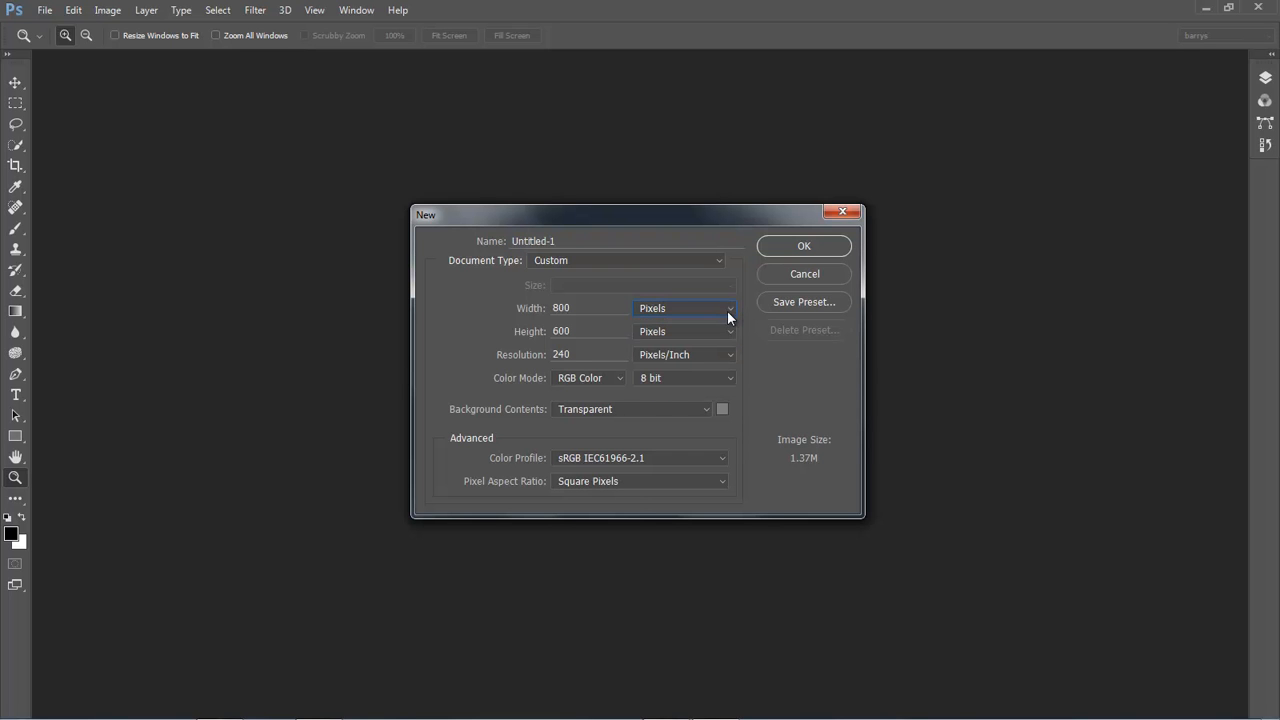
{"action": "left_click_drag", "start_coordinate": [578, 308], "coordinate": [540, 314]}
{"action": "type", "text": "1920"}
{"action": "left_click_drag", "start_coordinate": [584, 331], "coordinate": [527, 340]}
{"action": "type", "text": "1080"}
- Choose black as a custom background color for the new document and create it
{"action": "left_click", "coordinate": [708, 408]}
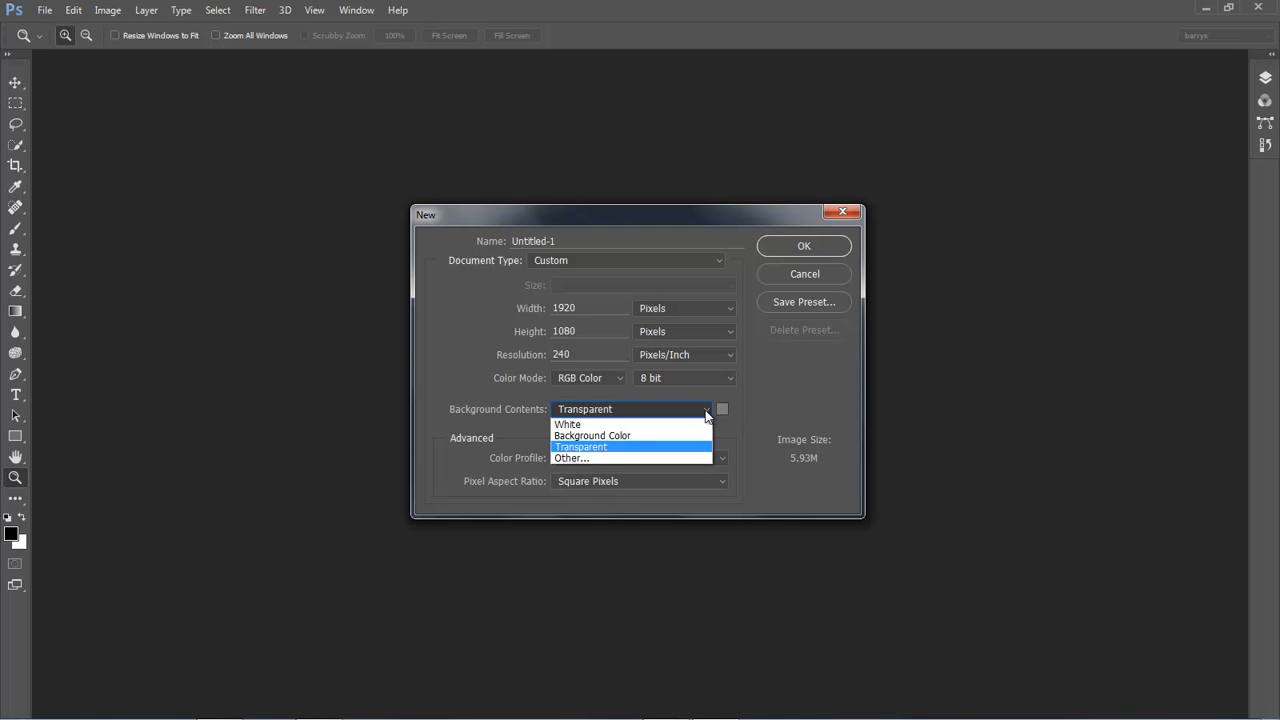
{"action": "left_click", "coordinate": [663, 457]}
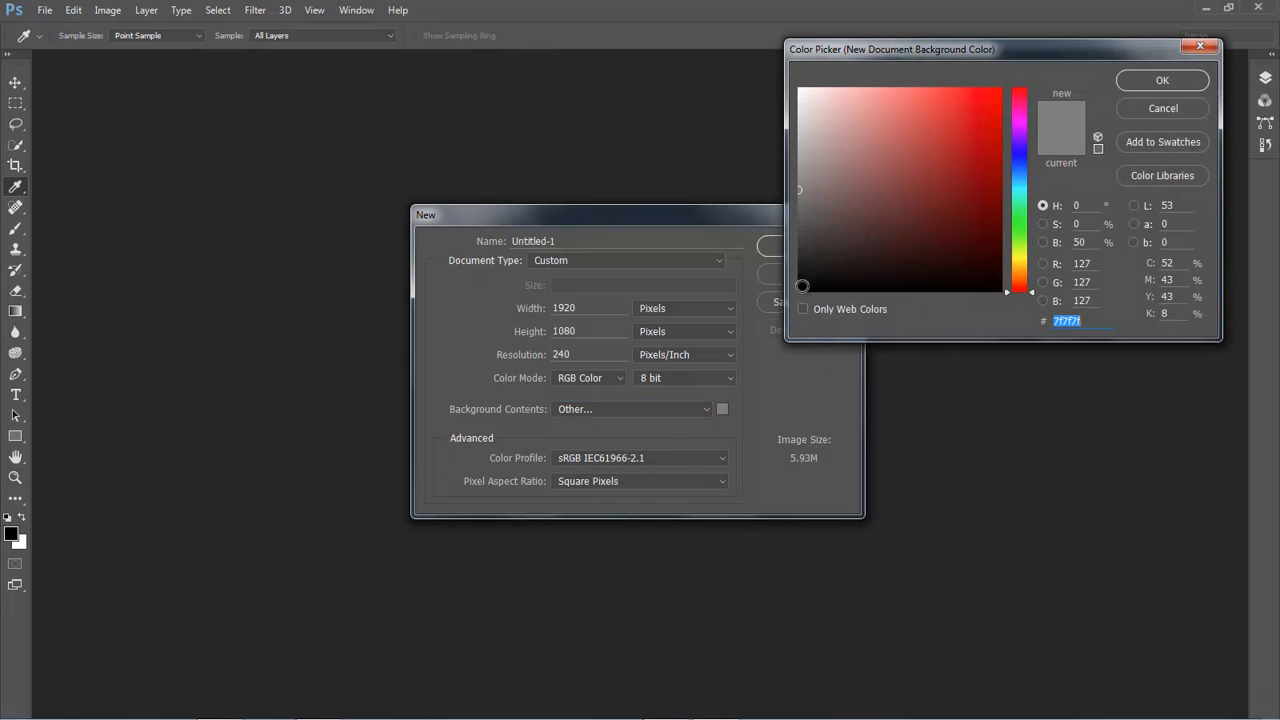
{"action": "left_click", "coordinate": [806, 285]}
{"action": "left_click", "coordinate": [1161, 82]}
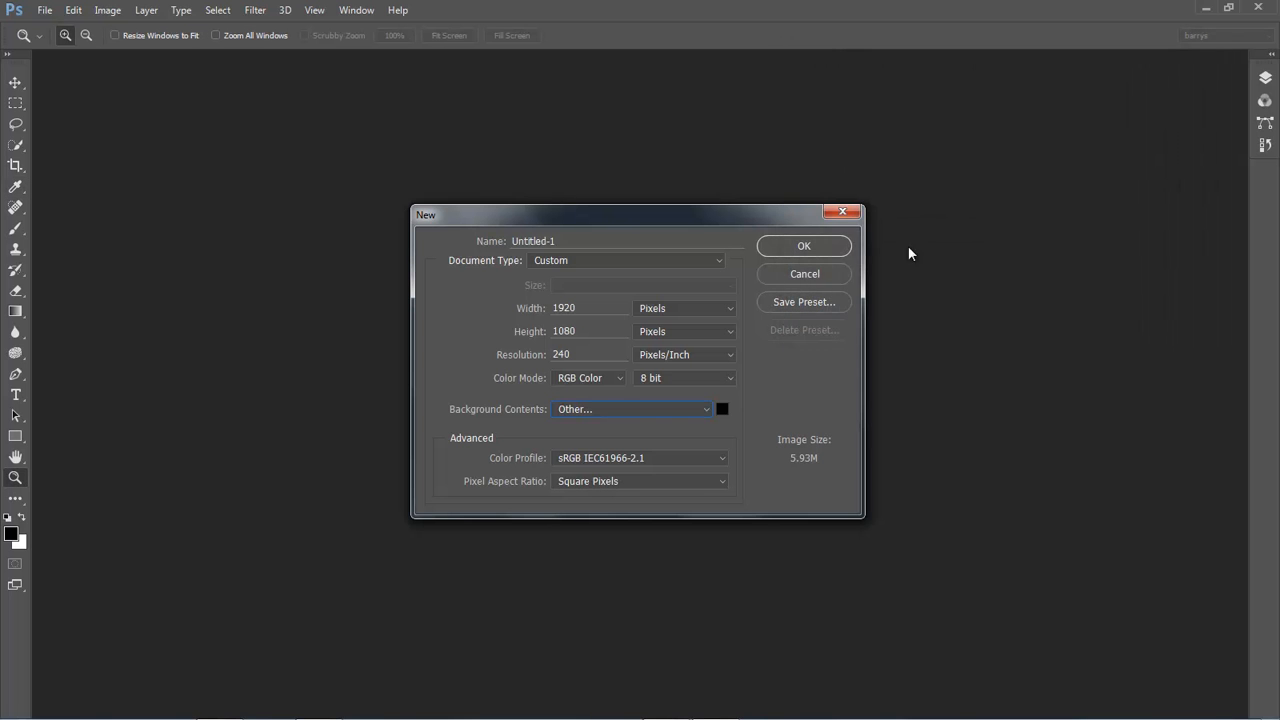
{"action": "left_click", "coordinate": [800, 247]}
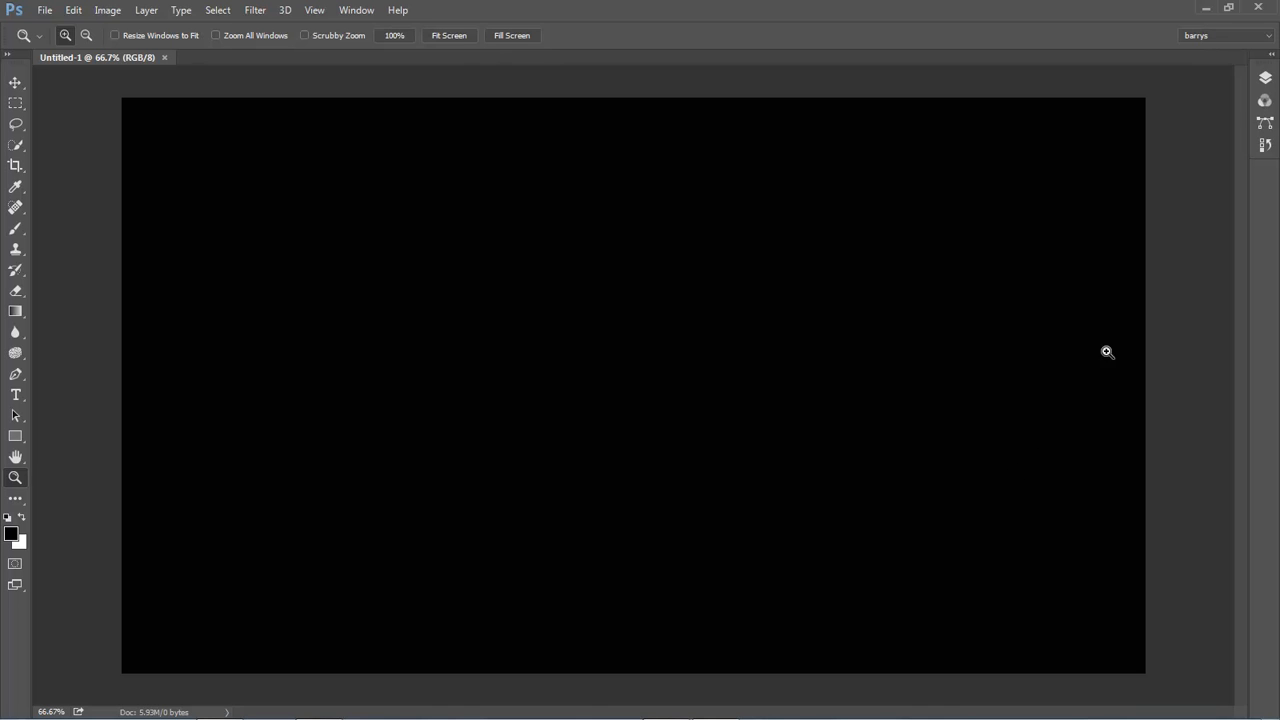
- Add a new empty layer above the black background and check its transparency by briefly hiding the background
{"action": "left_click", "coordinate": [1265, 80]}
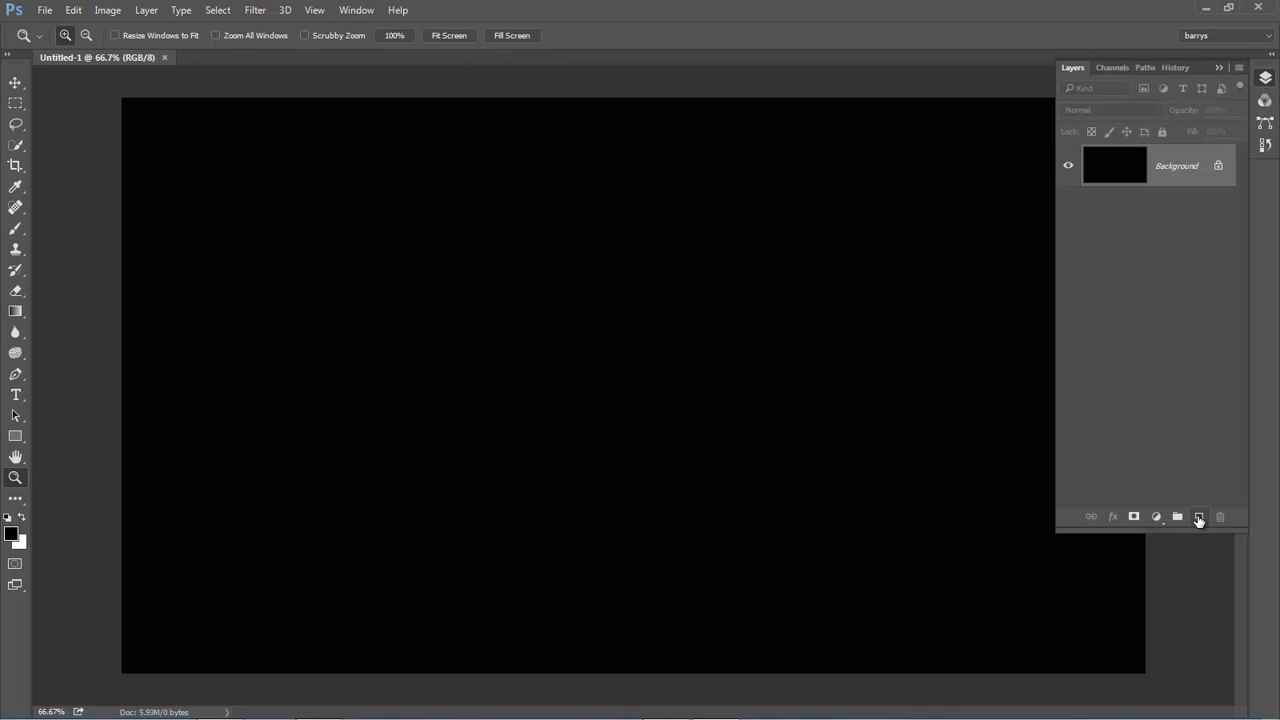
{"action": "left_click", "coordinate": [1199, 517]}
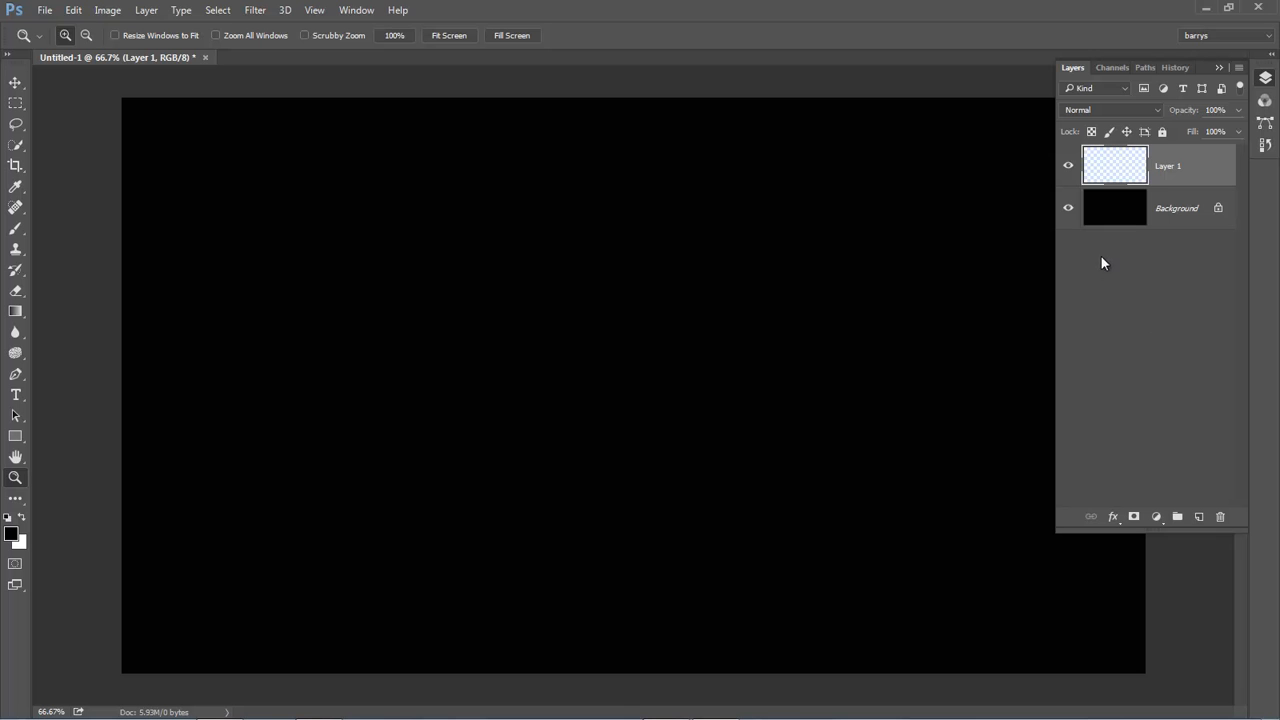
{"action": "left_click", "coordinate": [1068, 209]}
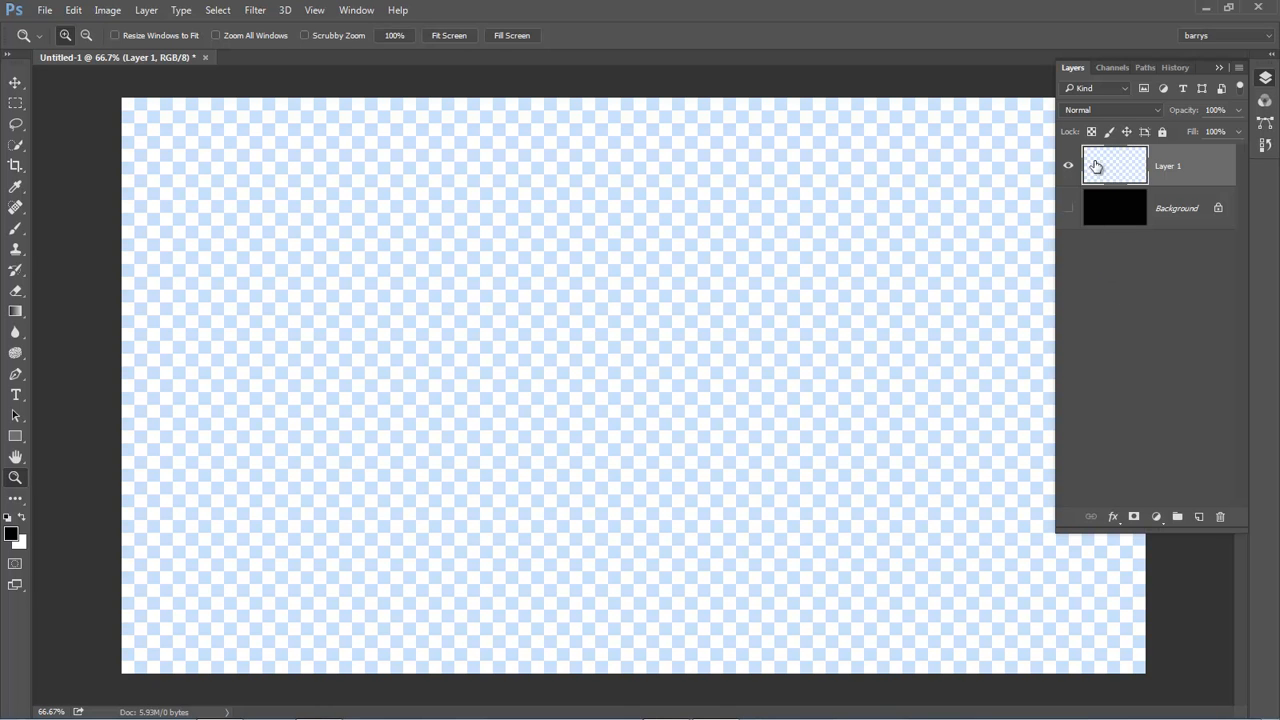
{"action": "left_click", "coordinate": [1068, 208]}
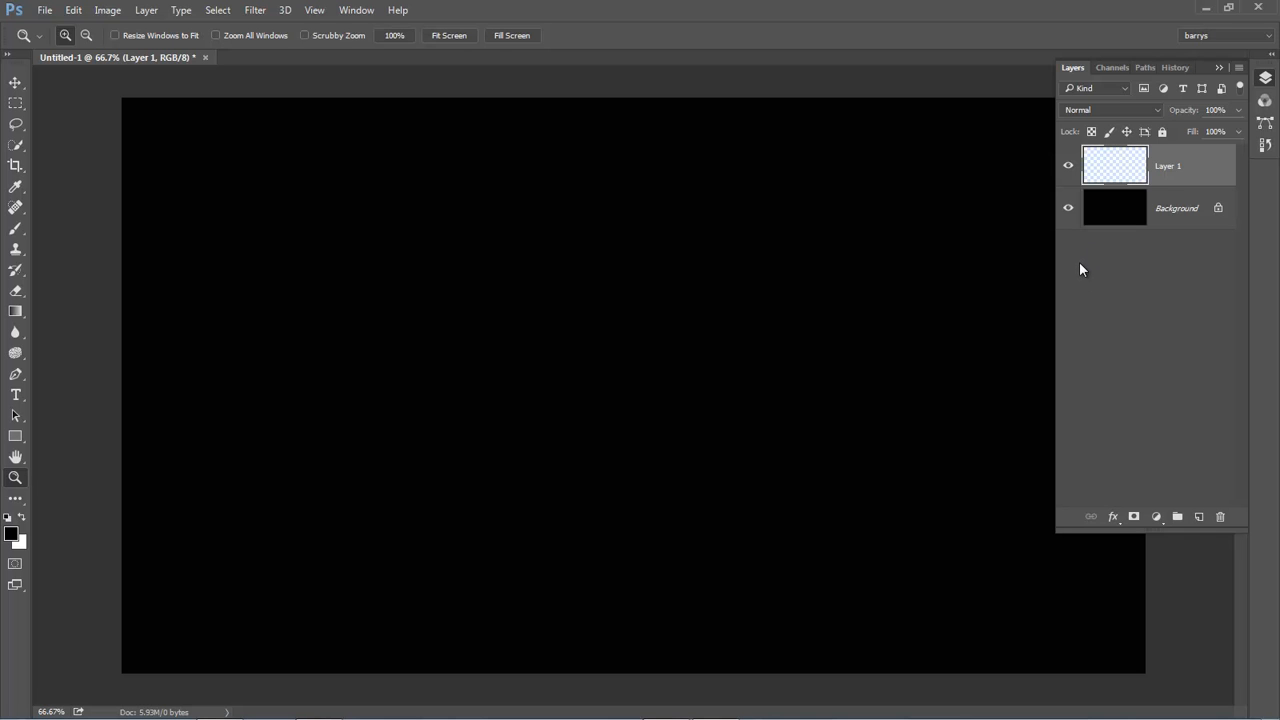
{"action": "key", "text": "F7"}
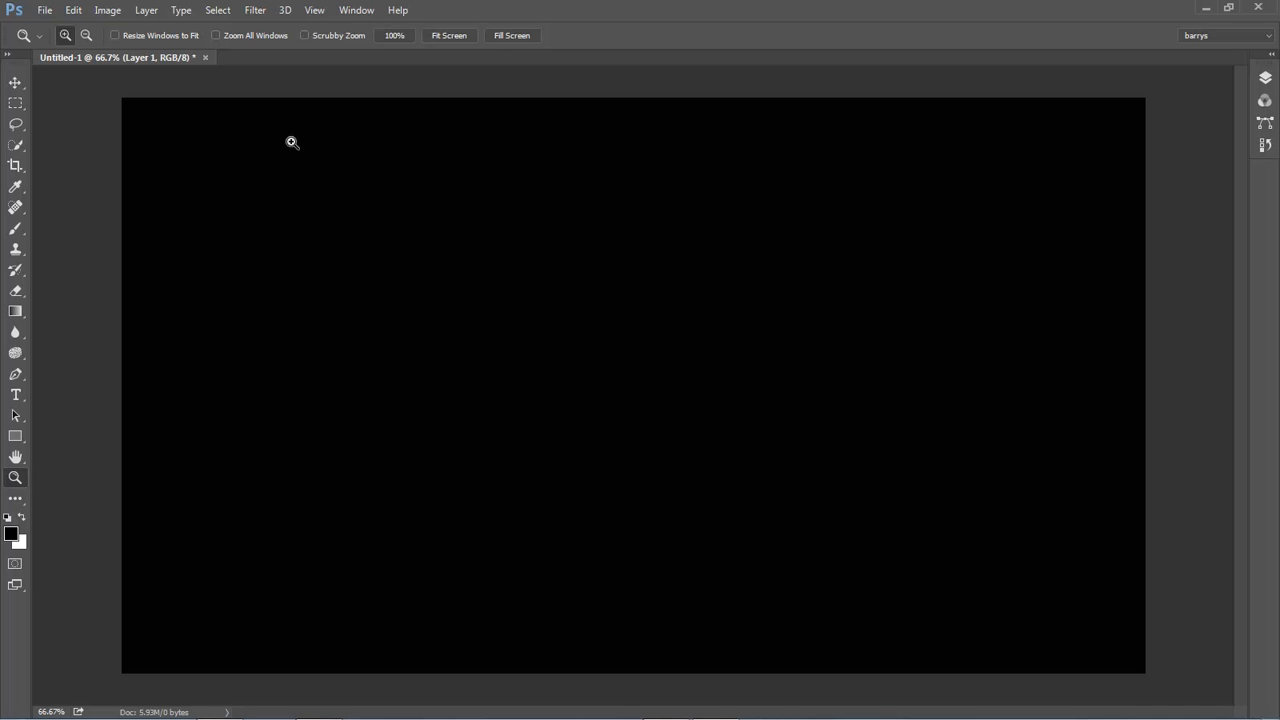
- Select the whole canvas and set up a stroke with a width of 3 px
{"action": "left_click", "coordinate": [218, 10]}
{"action": "left_click", "coordinate": [220, 30]}
{"action": "left_click", "coordinate": [74, 11]}
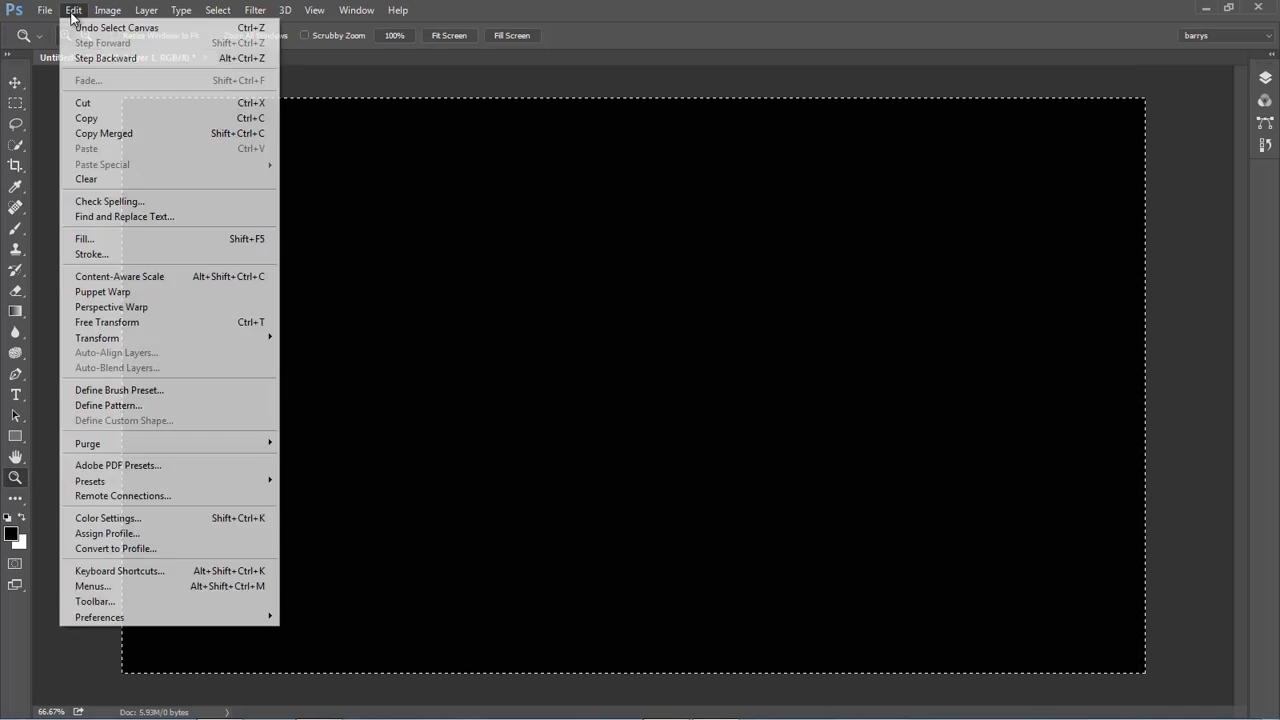
{"action": "left_click", "coordinate": [89, 255]}
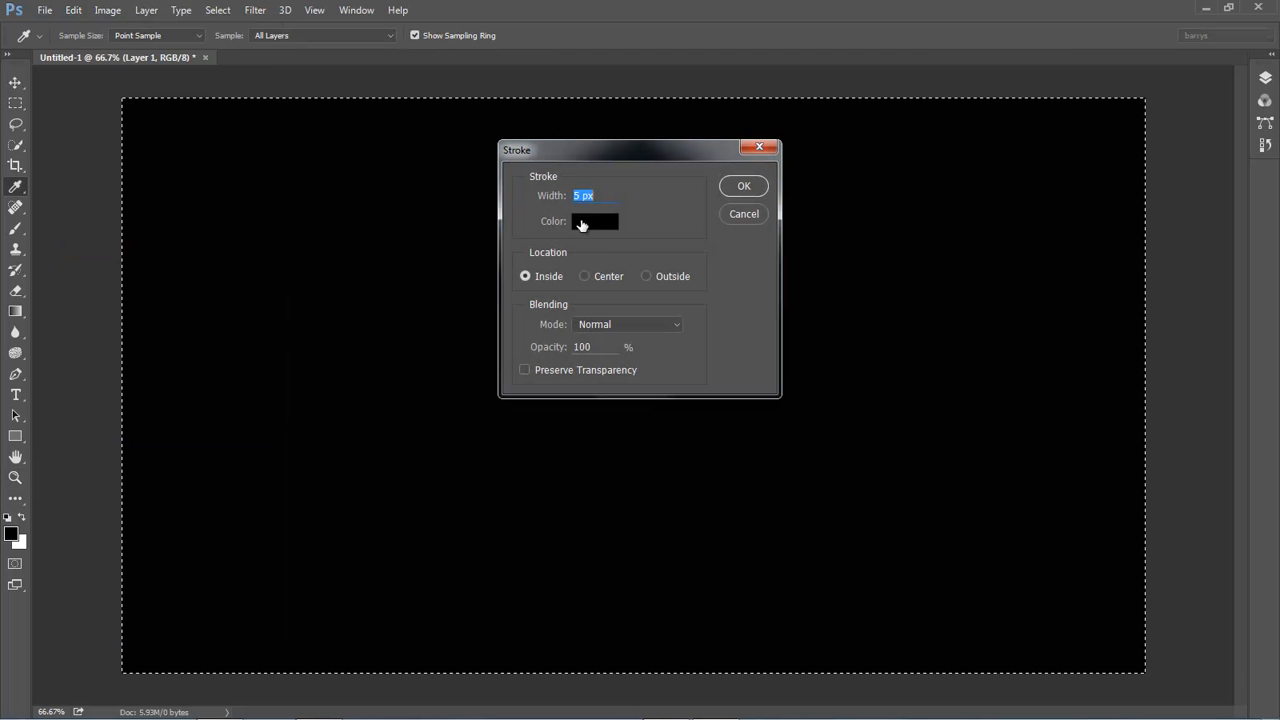
{"action": "left_click_drag", "start_coordinate": [581, 196], "coordinate": [568, 199]}
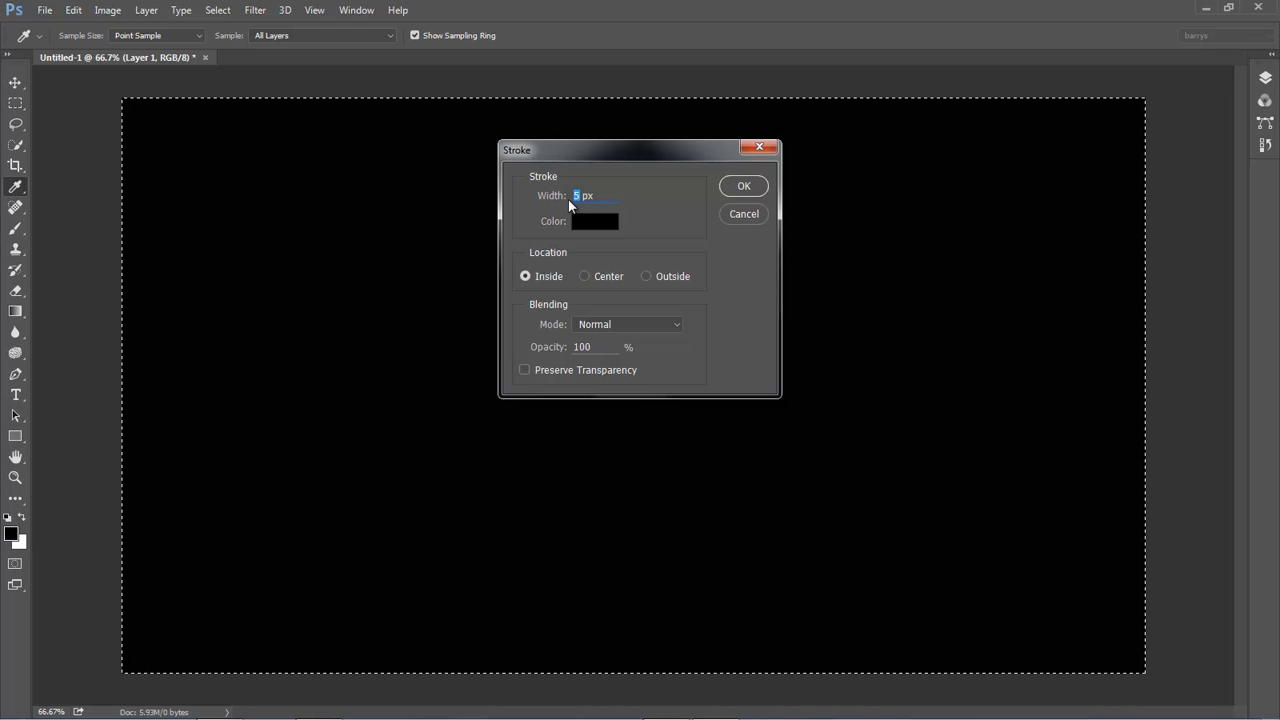
{"action": "type", "text": "3"}
- Set the stroke color to white and apply it inside the canvas selection on the new layer
{"action": "left_click", "coordinate": [592, 224]}
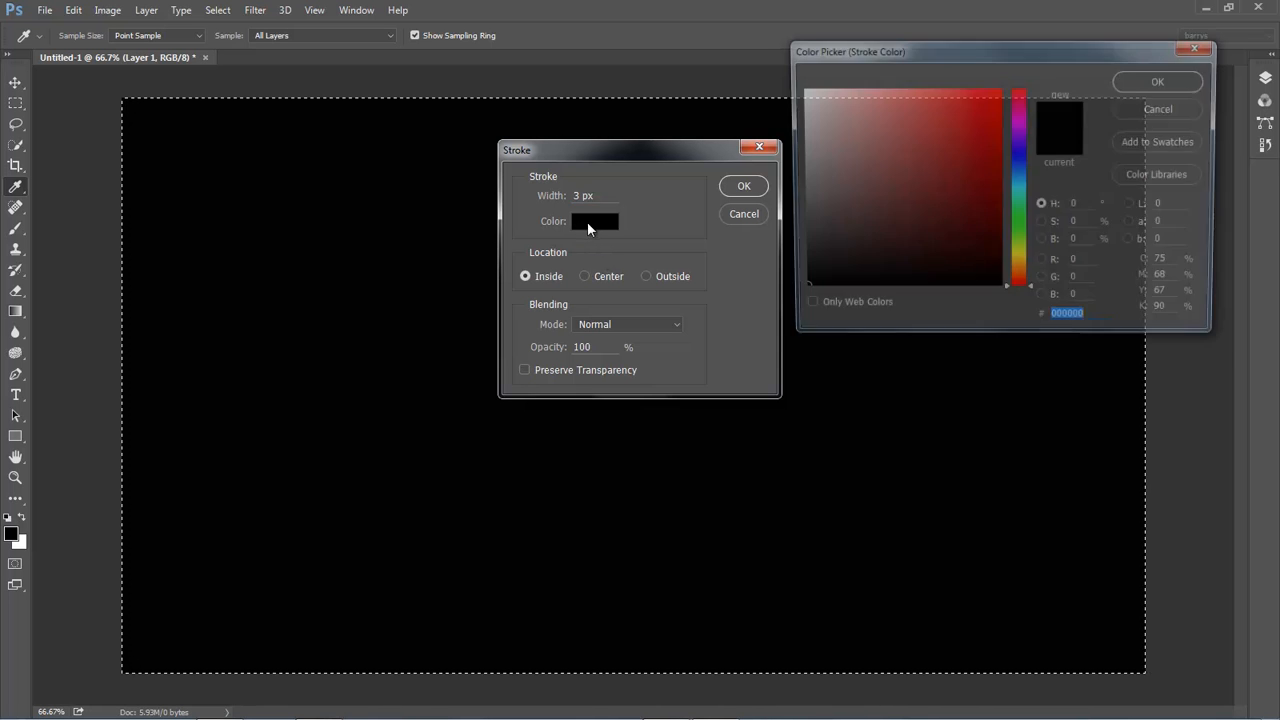
{"action": "left_click", "coordinate": [800, 90]}
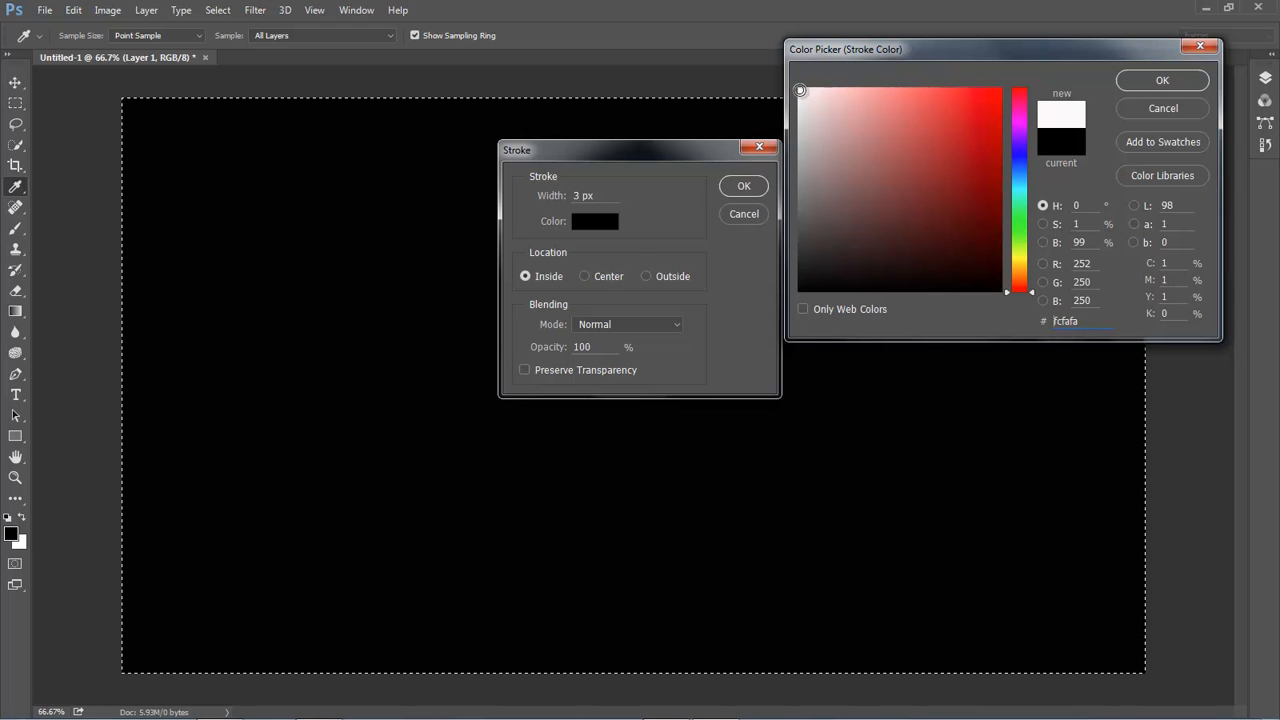
{"action": "left_click", "coordinate": [1150, 86]}
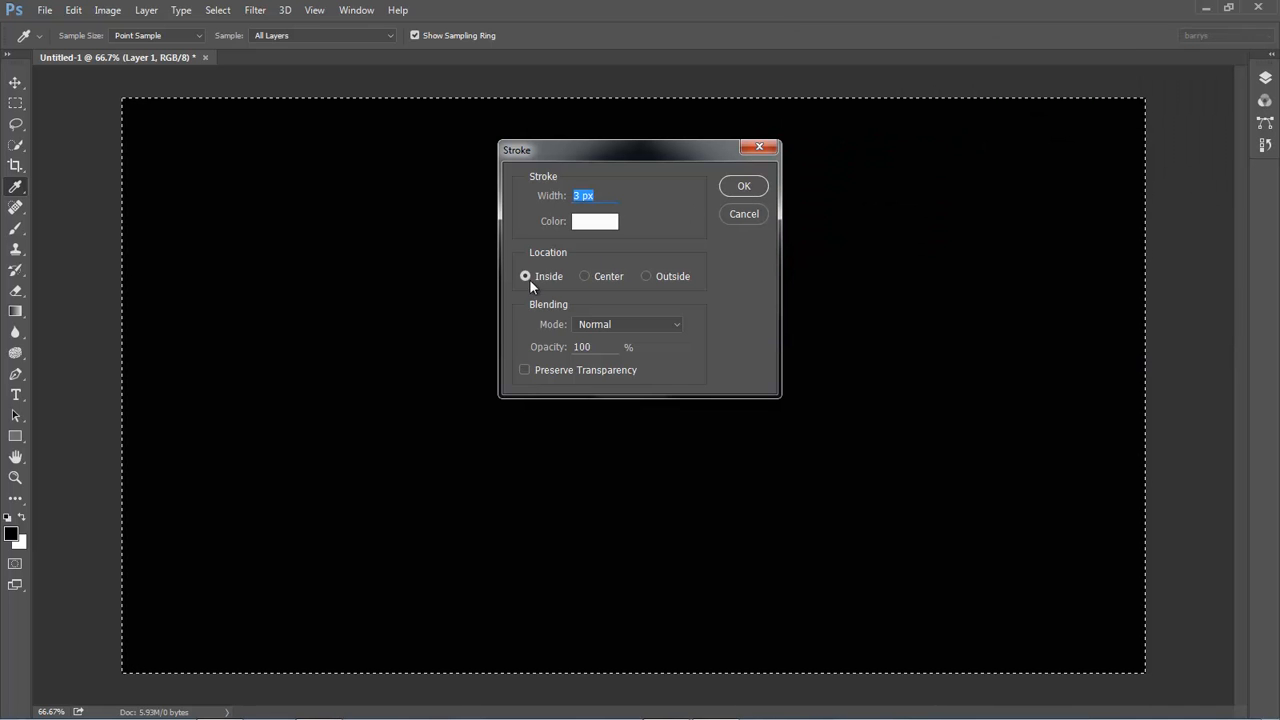
{"action": "left_click", "coordinate": [740, 188]}
{"action": "key", "text": "z"}
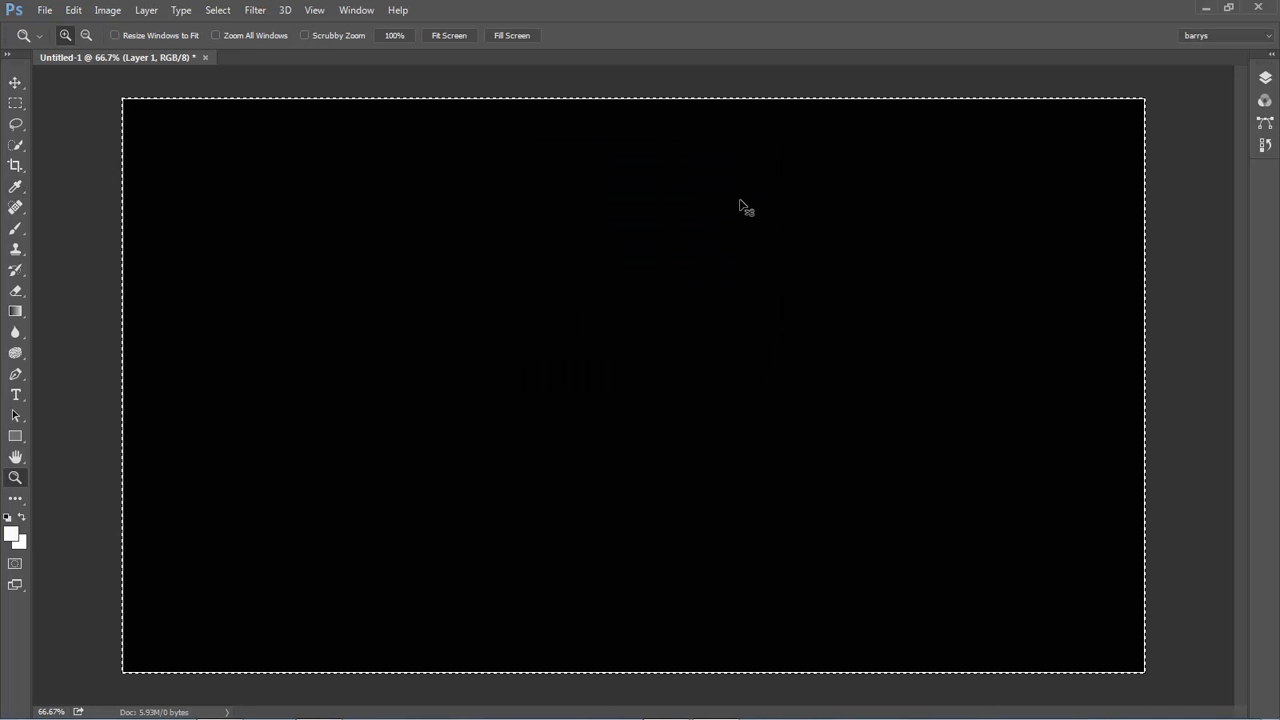
- Deselect the canvas and hide the black background layer so only the white frame on transparency remains
{"action": "key", "text": "ctrl+d"}
{"action": "left_click", "coordinate": [1262, 82]}
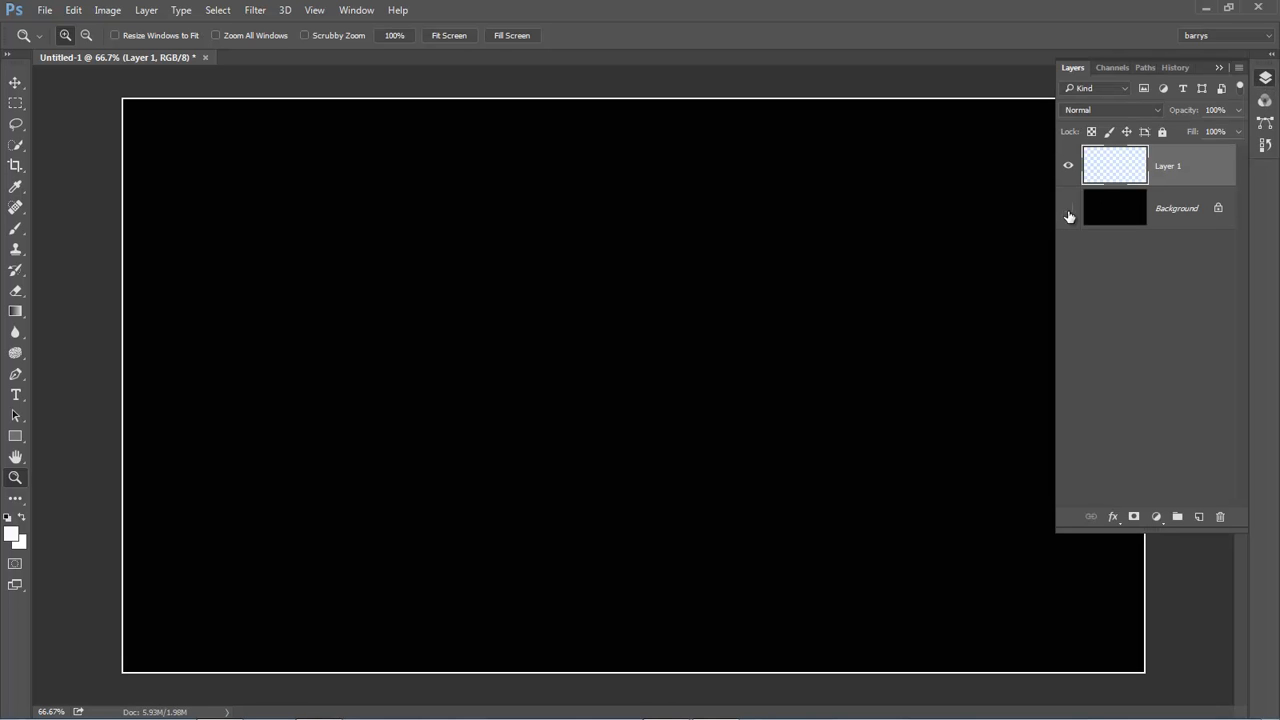
{"action": "left_click", "coordinate": [1067, 210]}
{"action": "left_click", "coordinate": [1035, 38]}
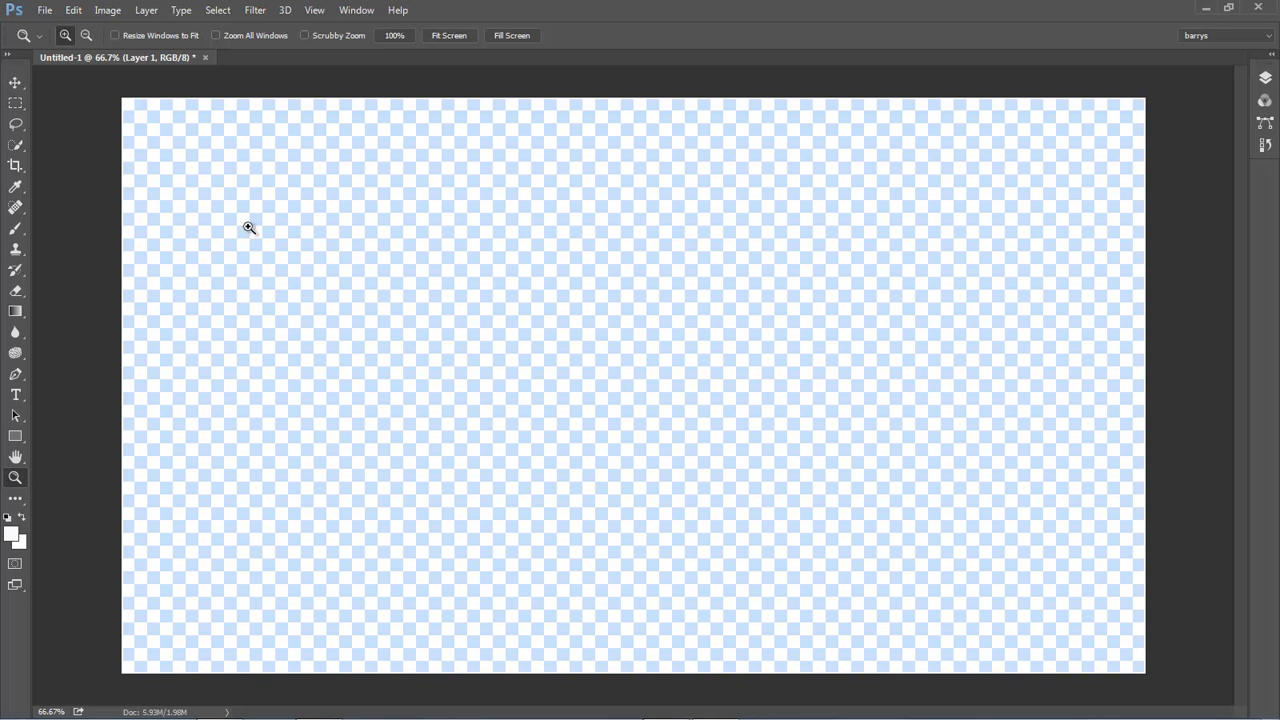
- Save the frame as a PNG file named Frame in the Framing a slide show folder, with smallest compression and no interlacing
{"action": "left_click", "coordinate": [45, 11]}
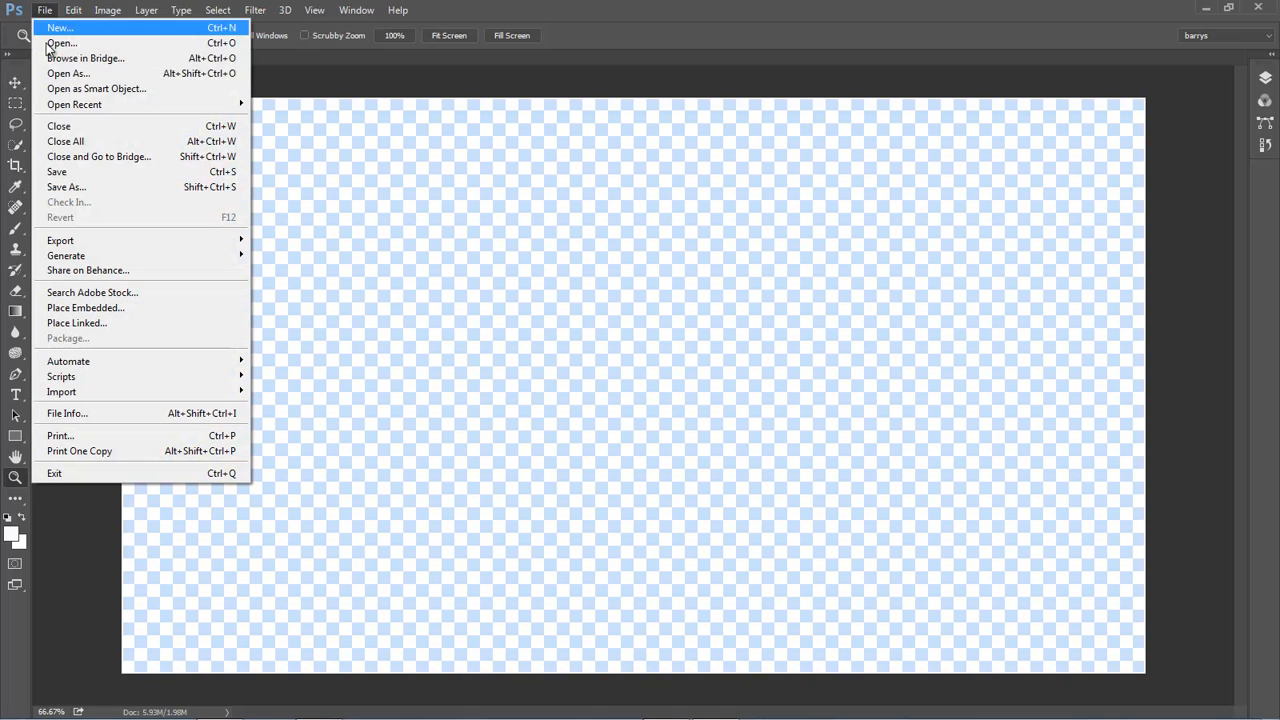
{"action": "left_click", "coordinate": [60, 187]}
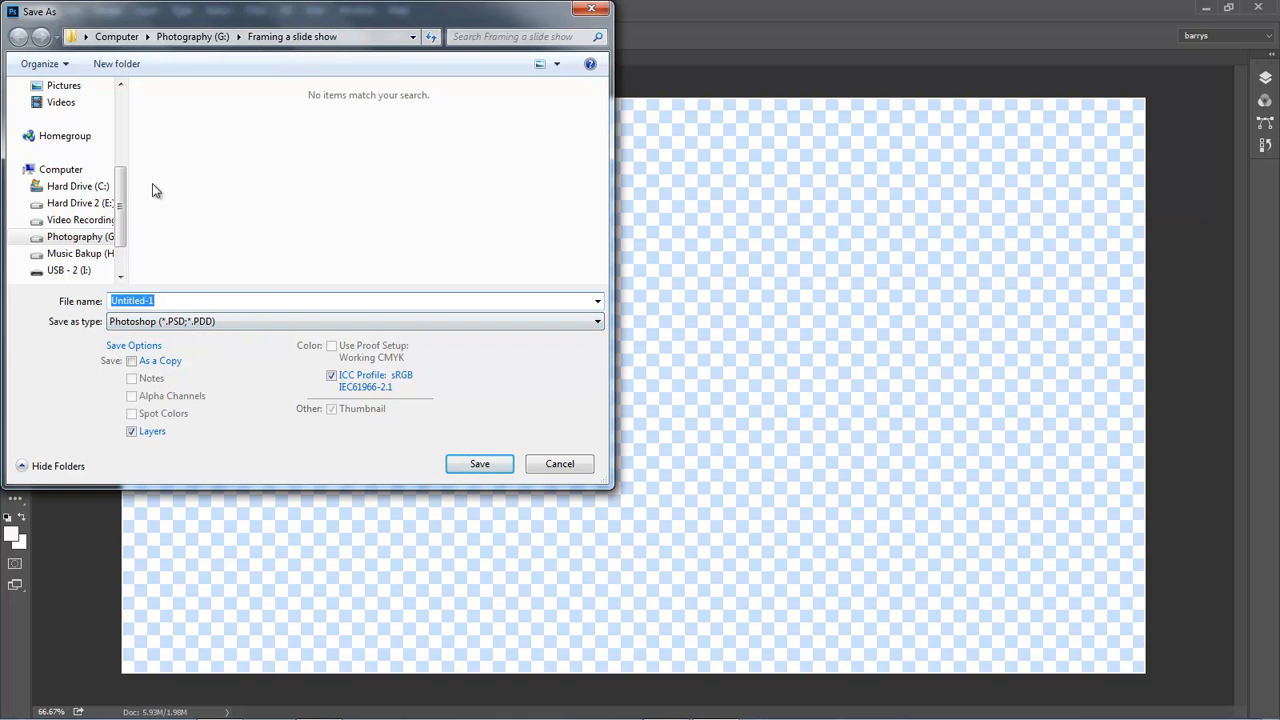
{"action": "left_click", "coordinate": [597, 322]}
{"action": "left_click", "coordinate": [570, 445]}
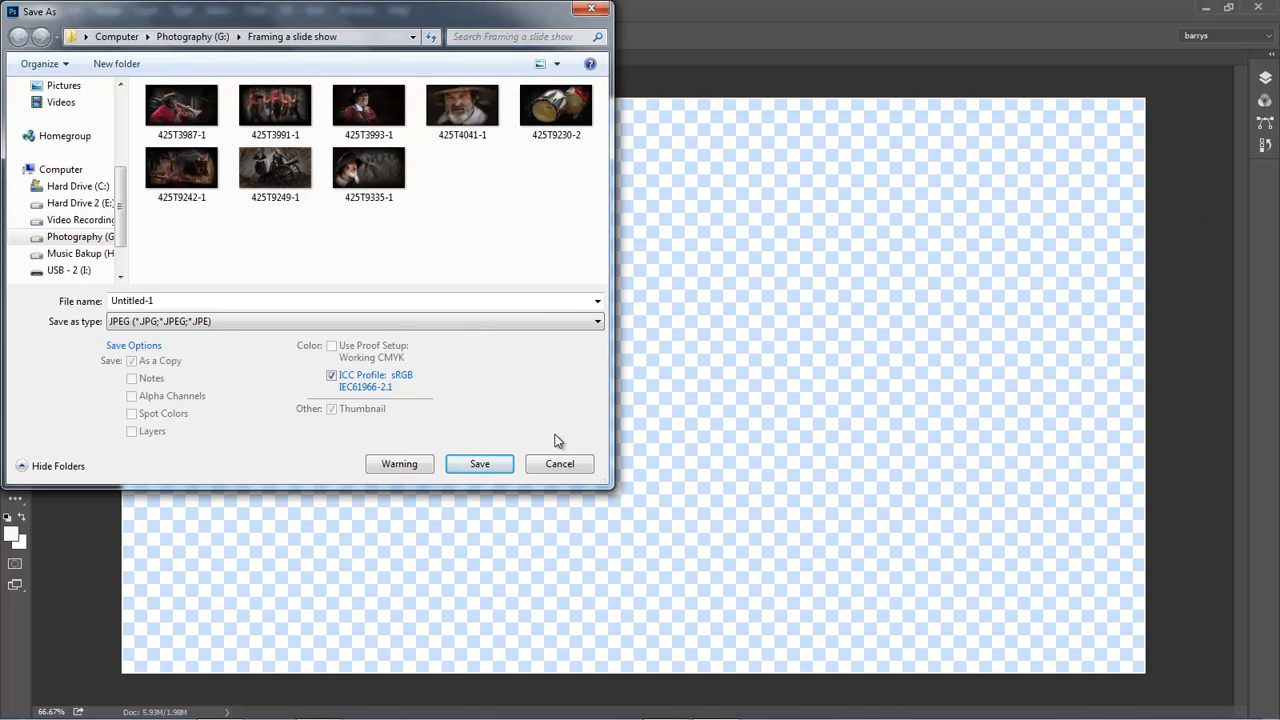
{"action": "left_click", "coordinate": [597, 325]}
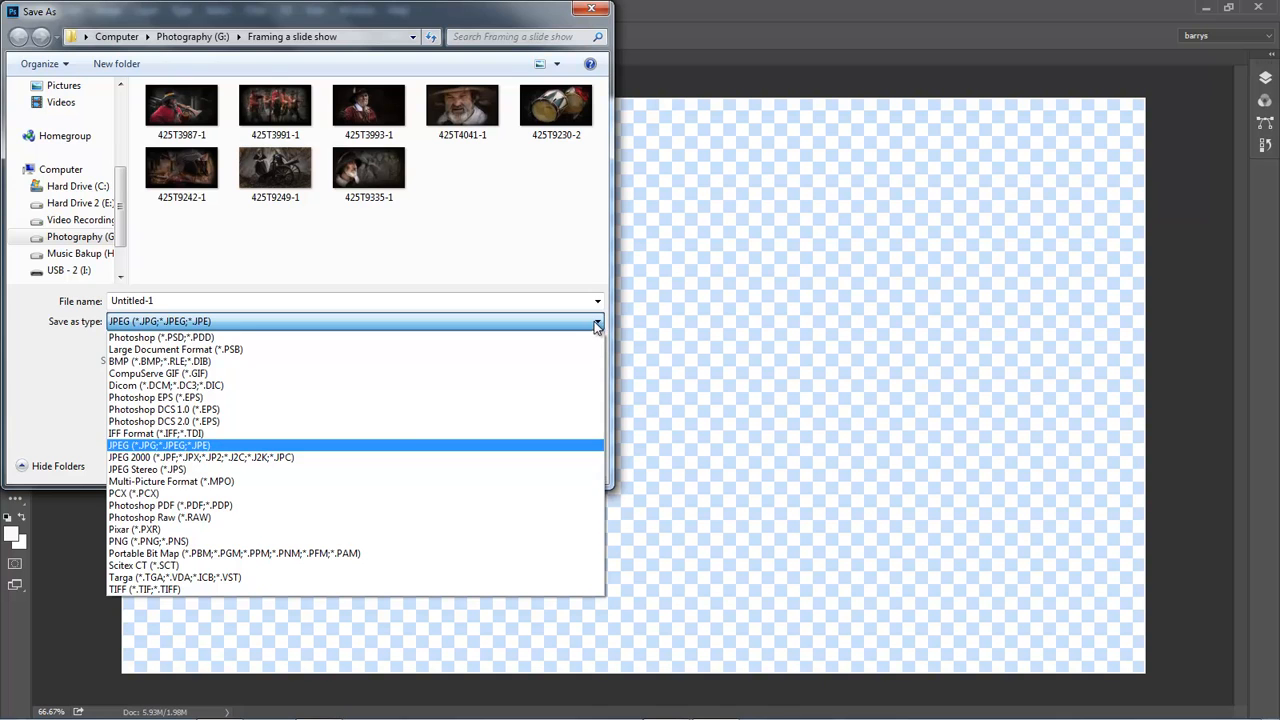
{"action": "left_click", "coordinate": [557, 541]}
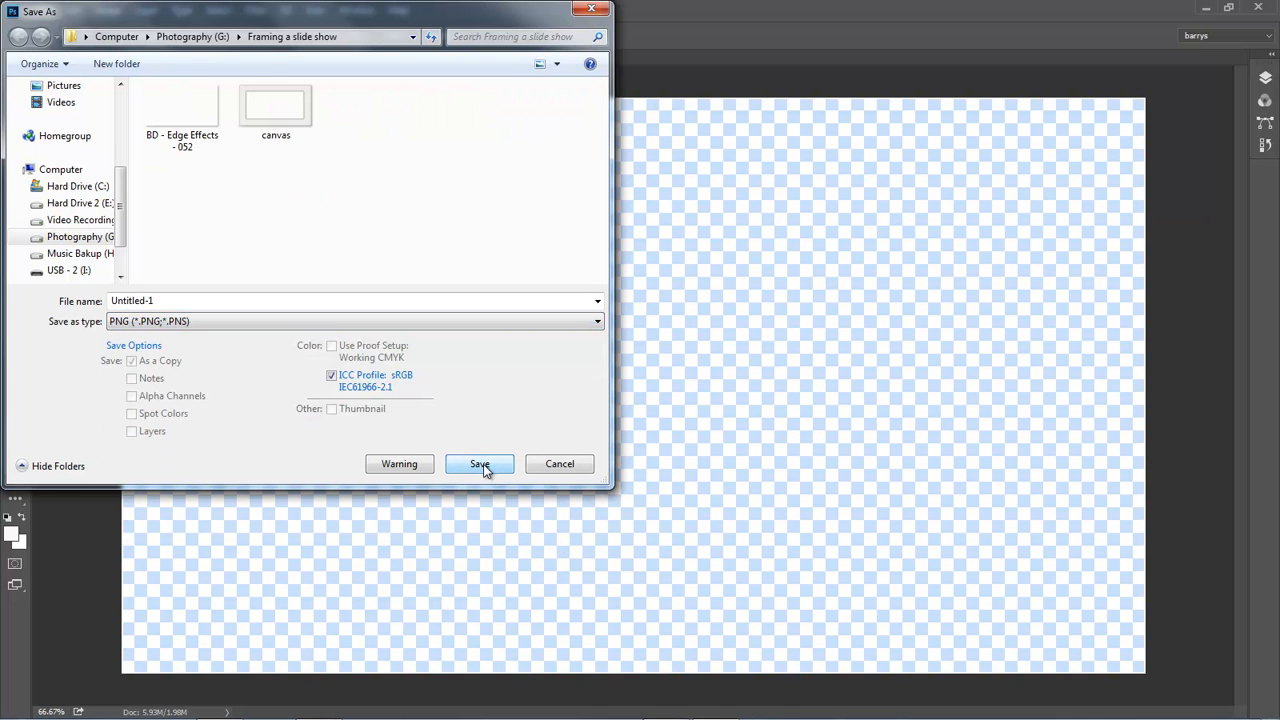
{"action": "double_click", "coordinate": [165, 300]}
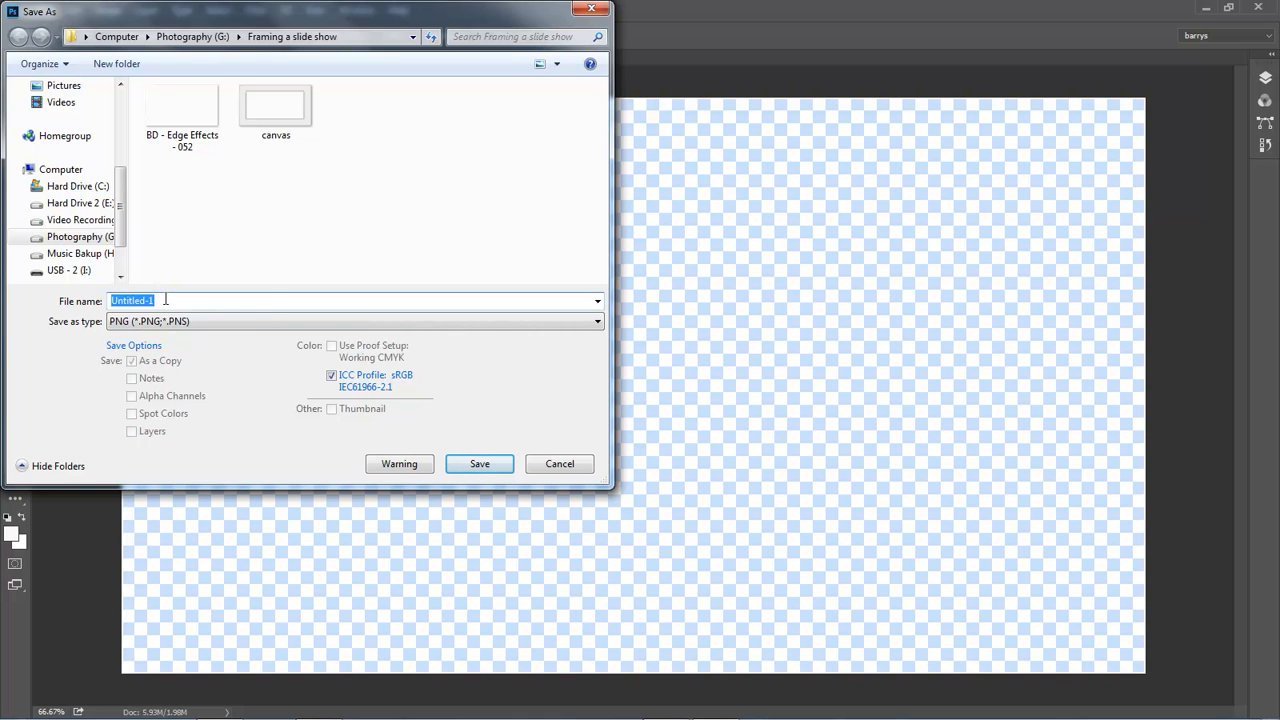
{"action": "type", "text": "Frame"}
{"action": "left_click", "coordinate": [478, 465]}
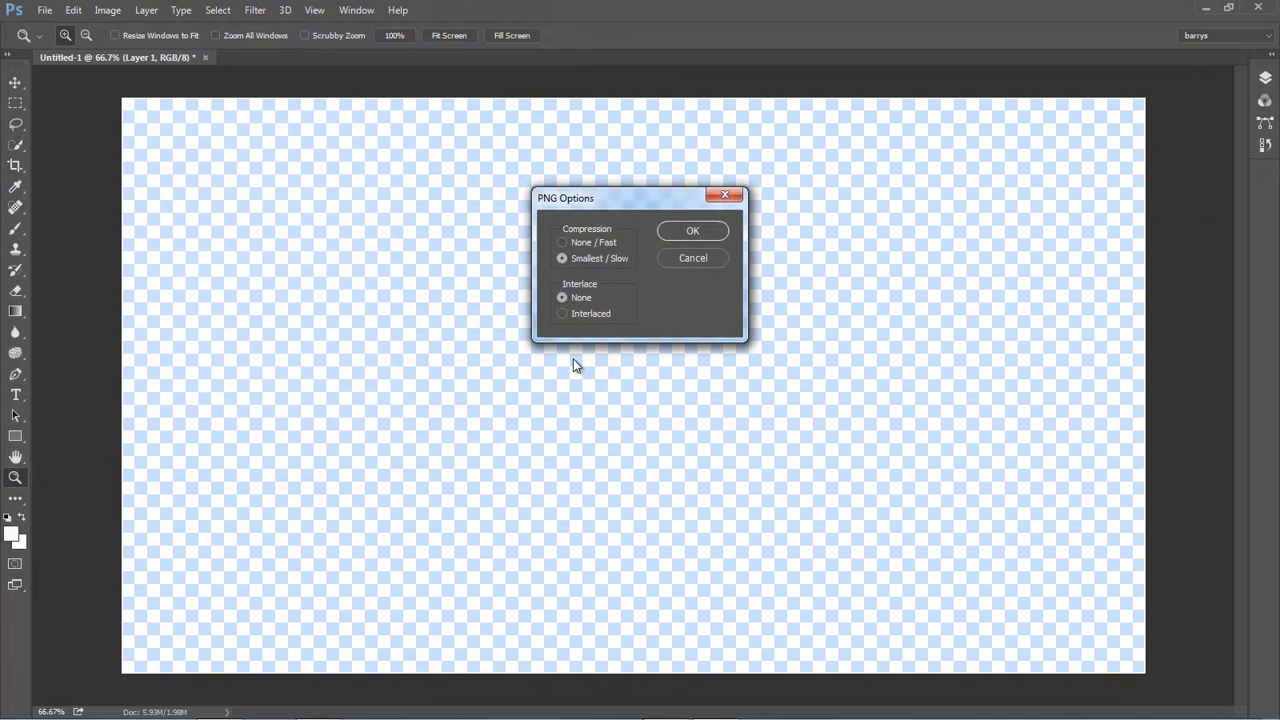
{"action": "left_click", "coordinate": [674, 234]}
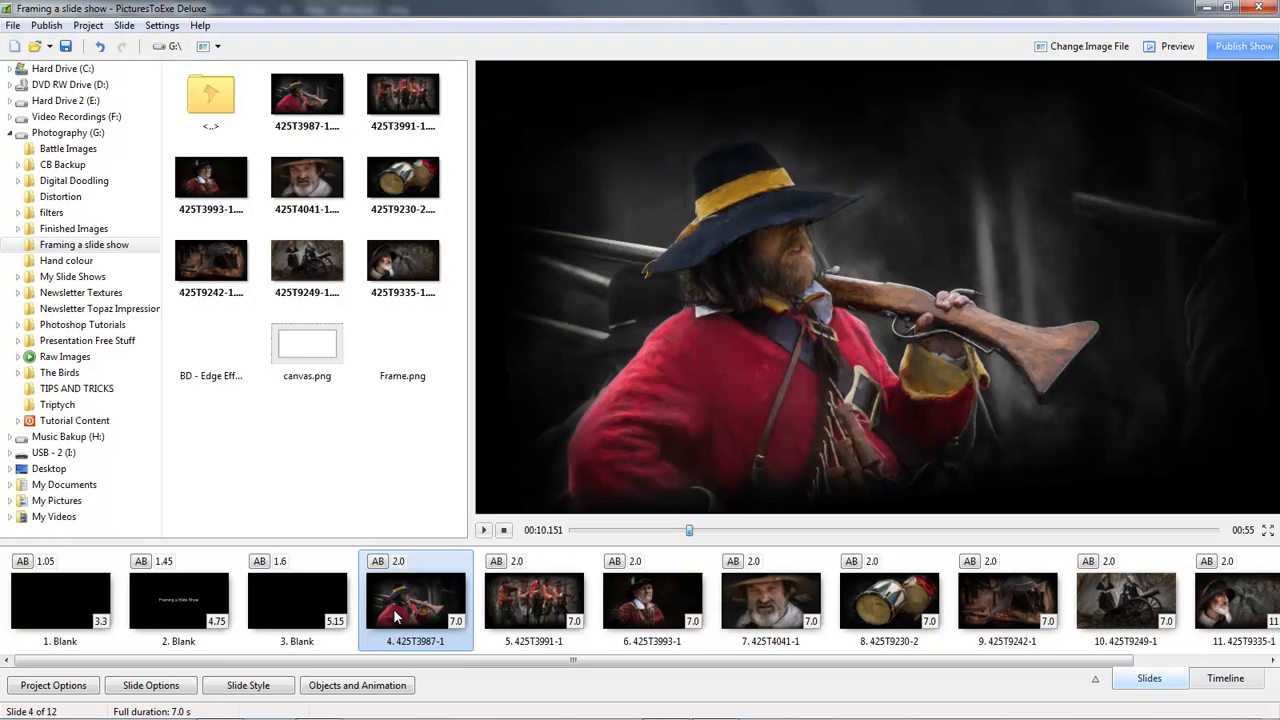
- Switch to PicturesToExe and preview the BD - Edge Effects, canvas and Frame PNG images in the project folder
{"action": "left_click", "coordinate": [212, 355]}
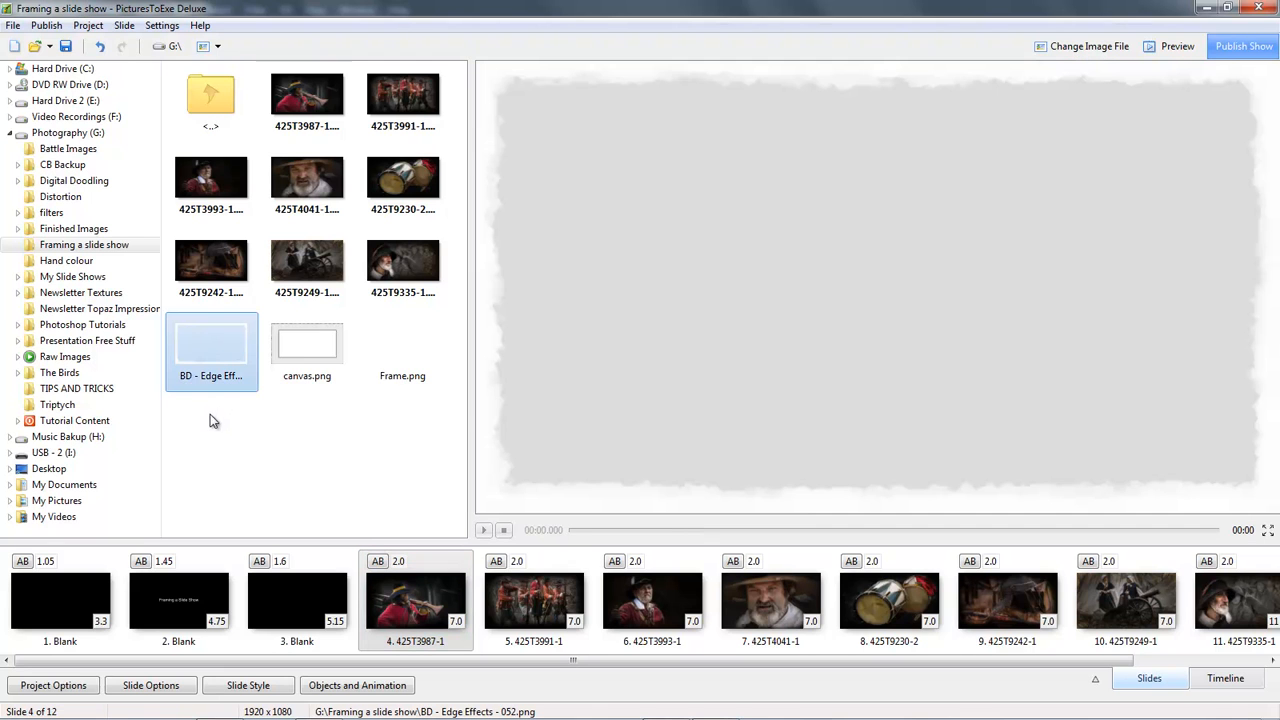
{"action": "left_click", "coordinate": [303, 345]}
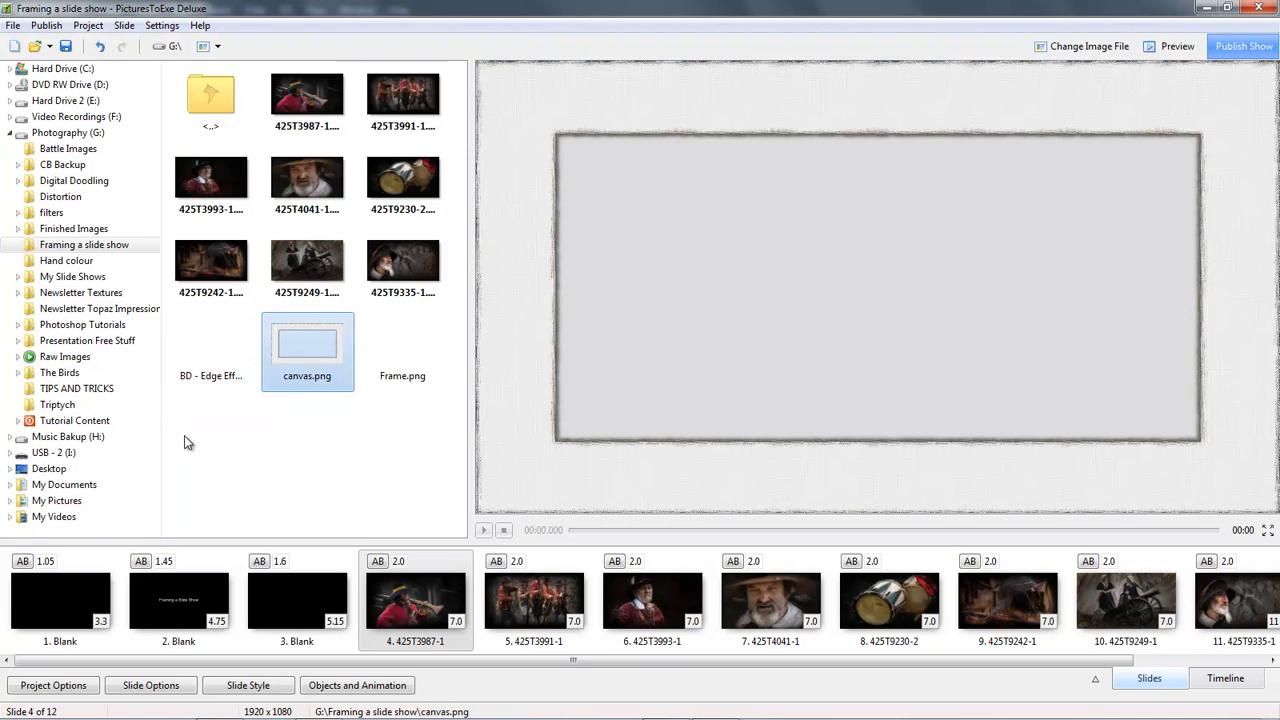
{"action": "left_click", "coordinate": [392, 385]}
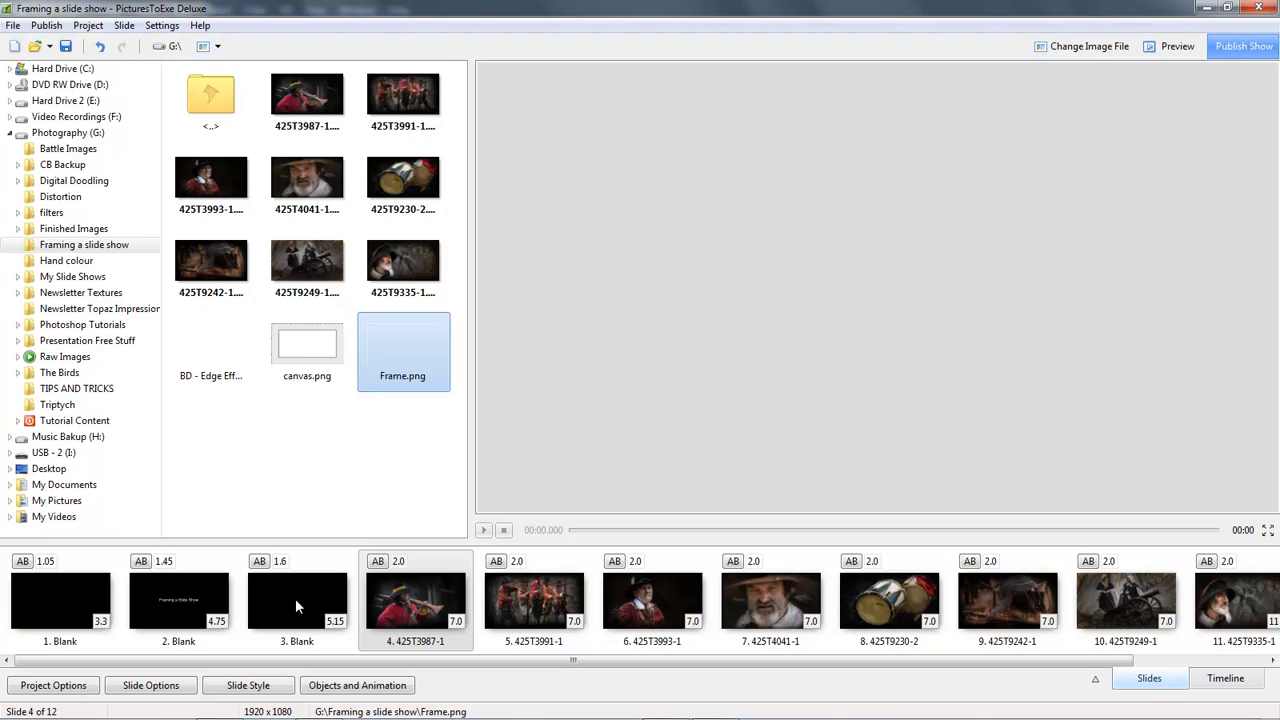
- Select slide 4 with image 425T3987-1 and open it for editing its objects and animation
{"action": "left_click", "coordinate": [183, 605]}
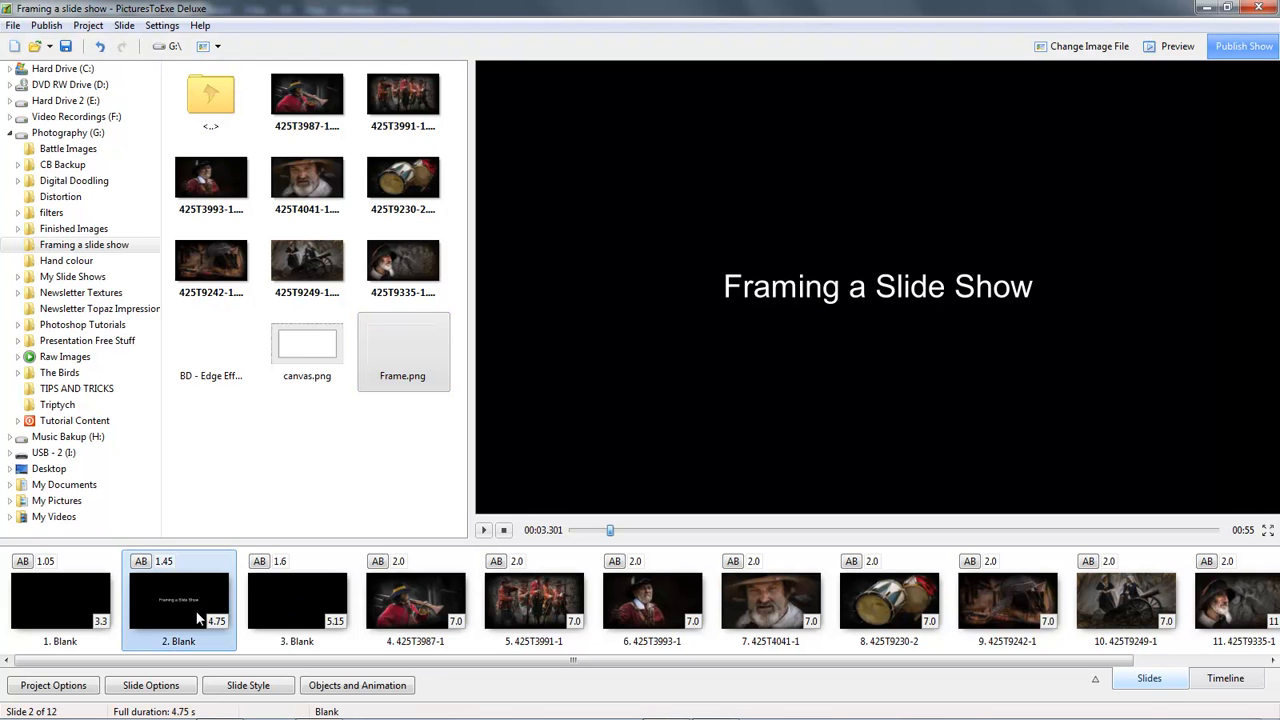
{"action": "left_click", "coordinate": [405, 600]}
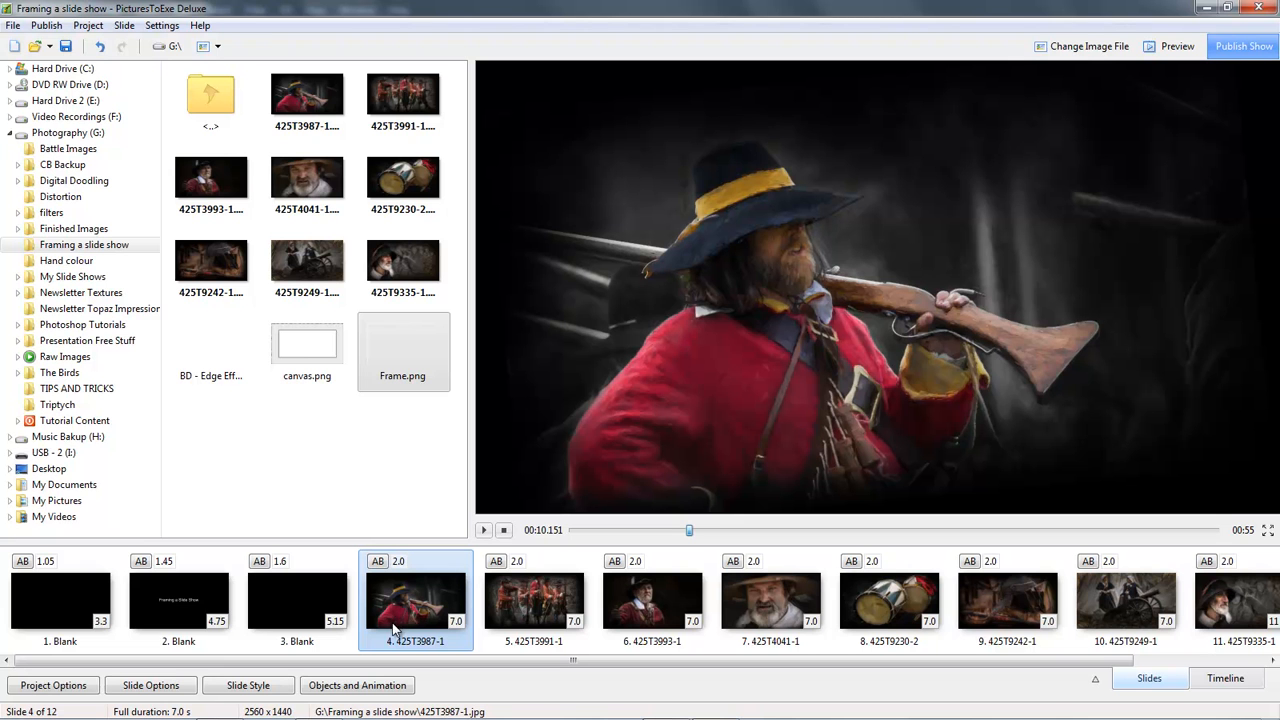
{"action": "left_click", "coordinate": [361, 690]}
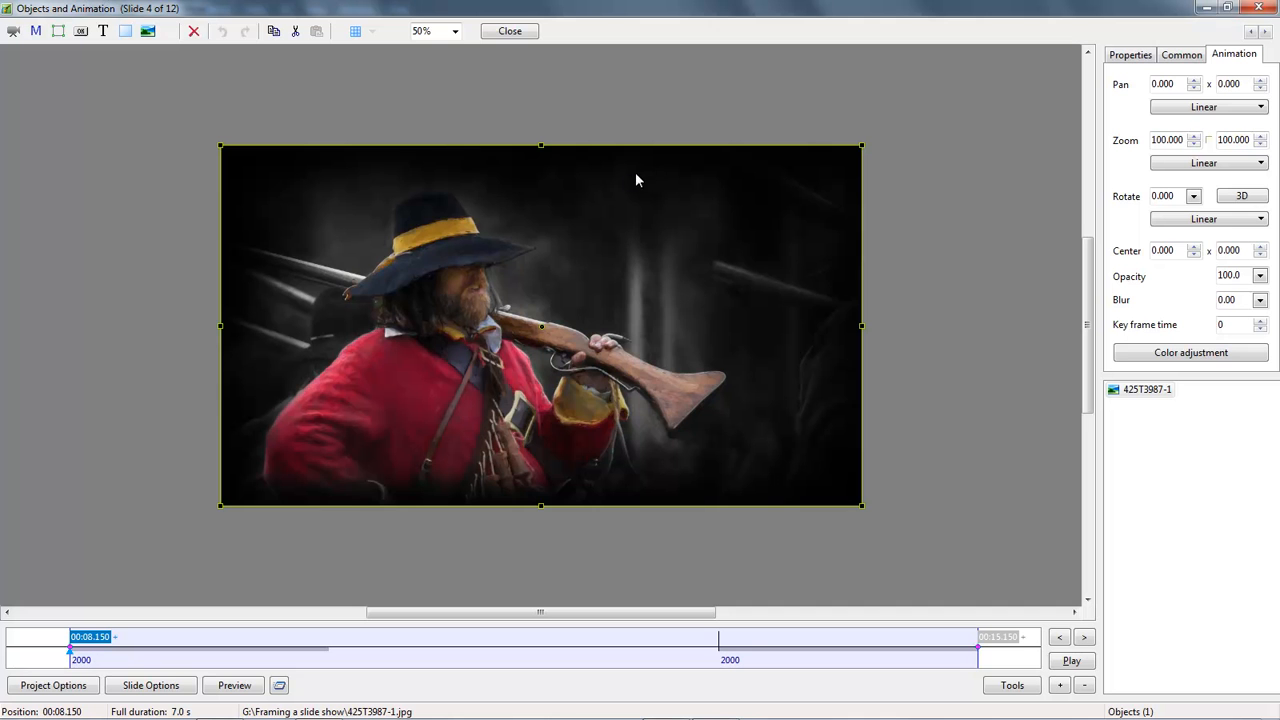
- Try adding the Frame image as a child of image 425T3987-1, and delete it from the slide
{"action": "left_click", "coordinate": [147, 31]}
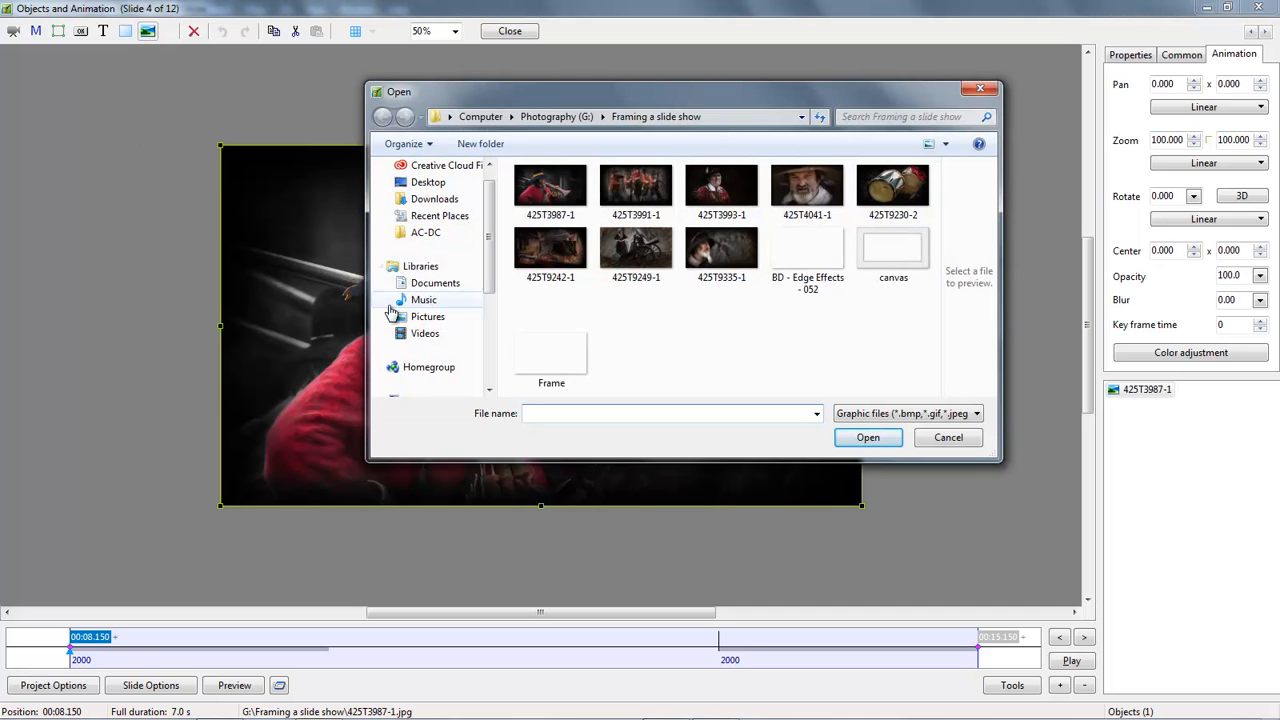
{"action": "double_click", "coordinate": [557, 360]}
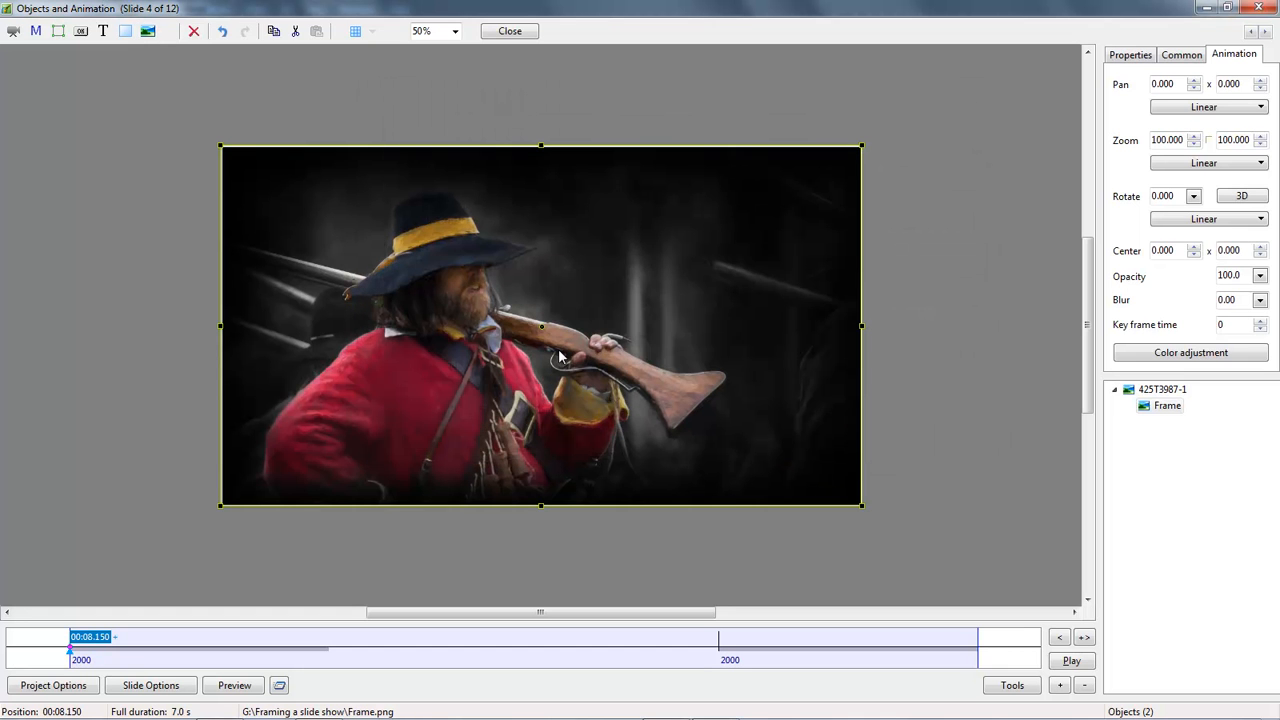
{"action": "left_click", "coordinate": [1166, 408]}
{"action": "left_click", "coordinate": [1162, 391]}
{"action": "left_click", "coordinate": [1152, 408]}
{"action": "key", "text": "Delete"}
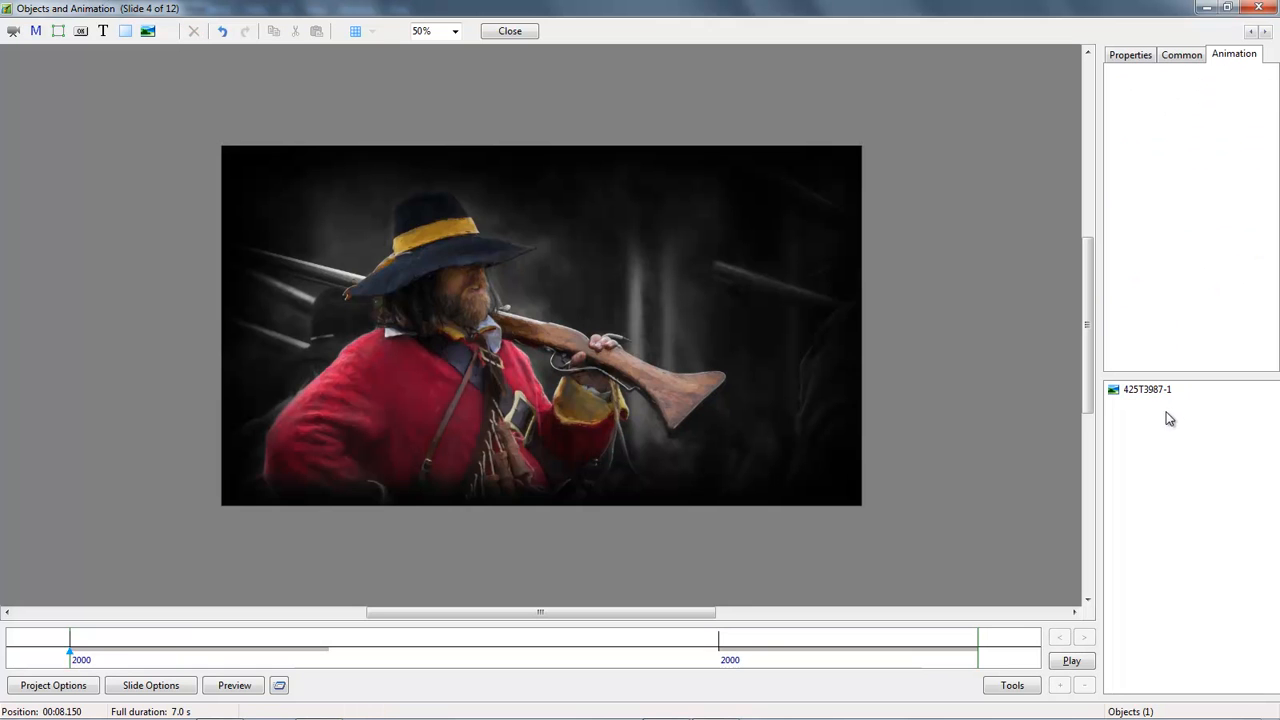
- With no object selected, add the Frame image to slide 4 as an independent object above the photo and copy it
{"action": "left_click", "coordinate": [603, 307]}
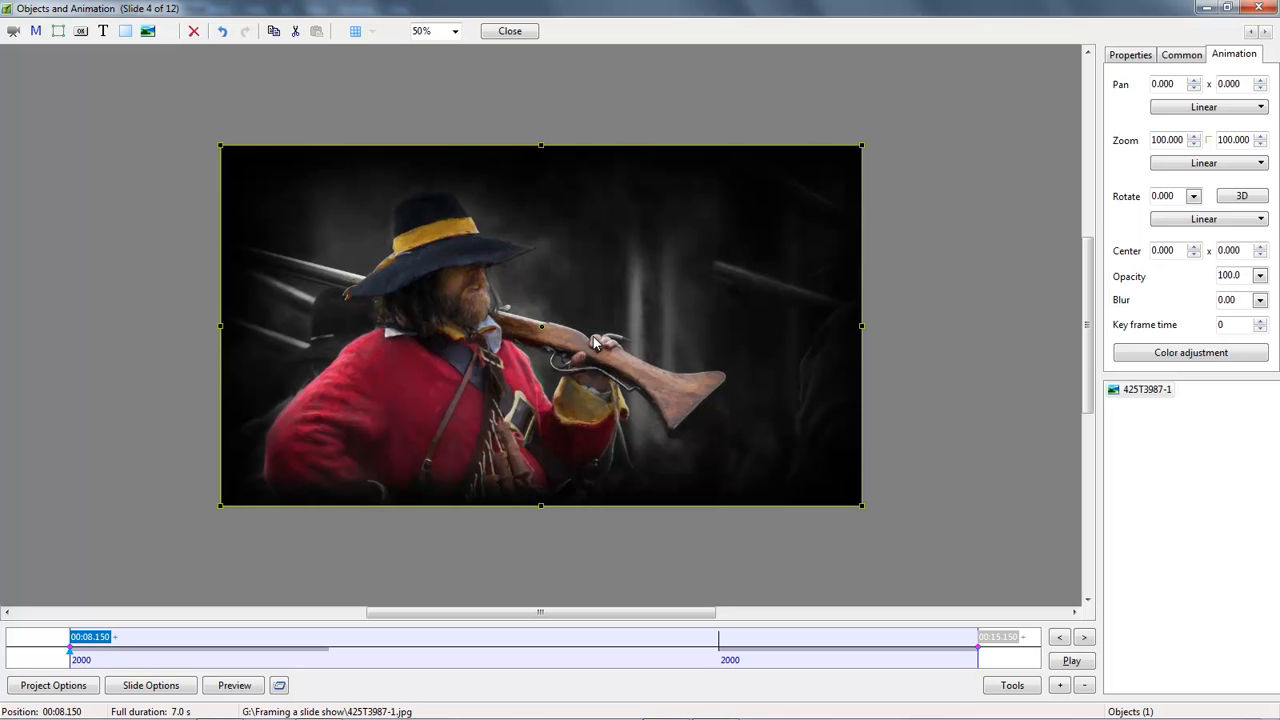
{"action": "left_click", "coordinate": [931, 256]}
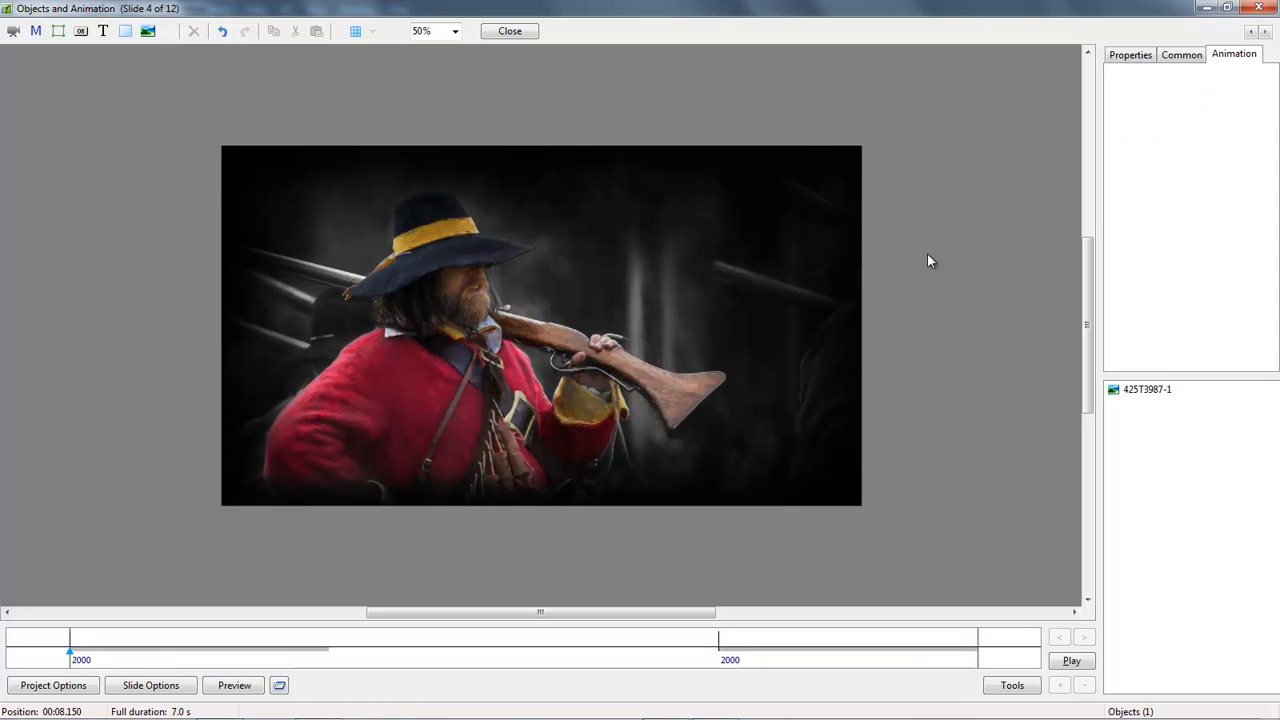
{"action": "left_click", "coordinate": [147, 31]}
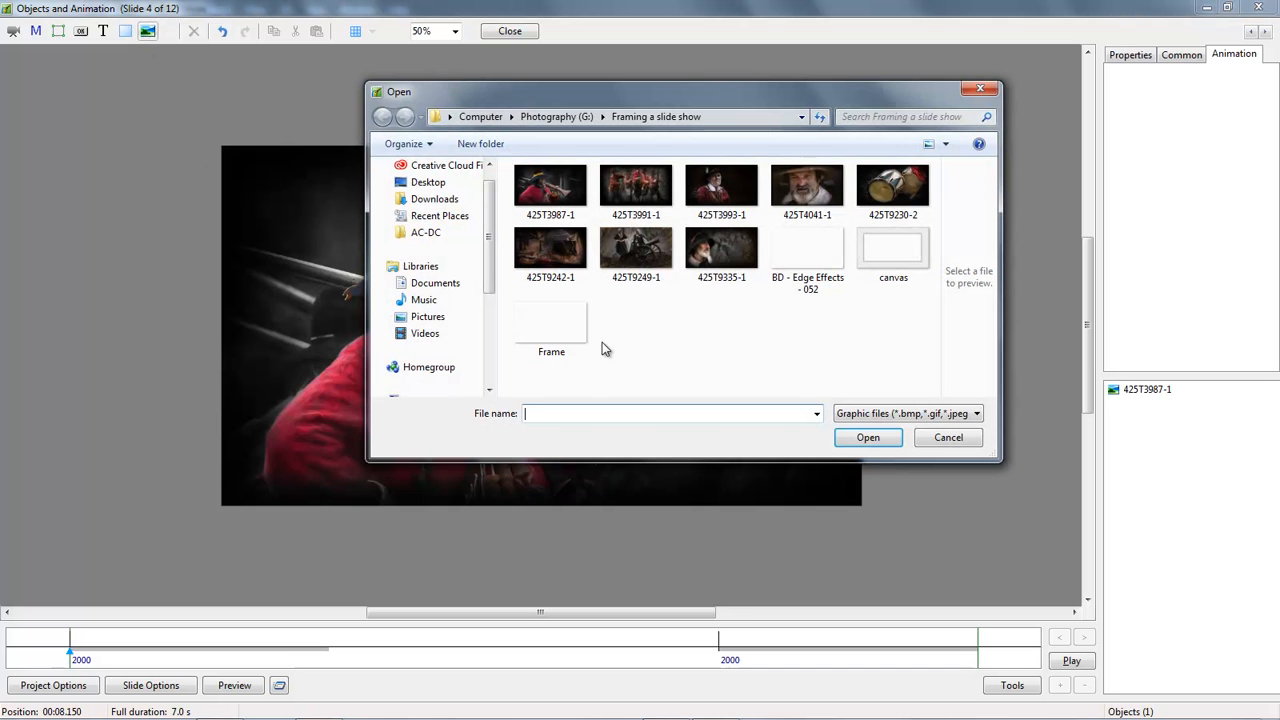
{"action": "double_click", "coordinate": [550, 324]}
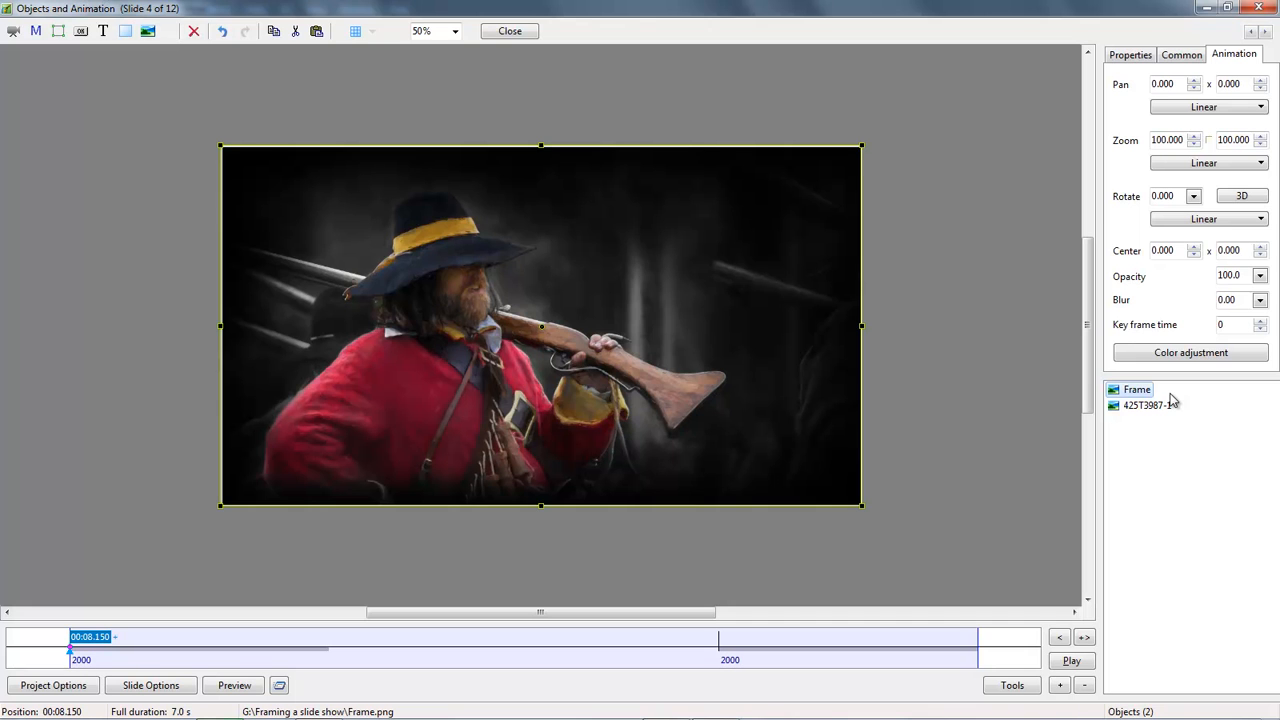
- Paste the copied frame as an independent object onto slides 5 and 6
{"action": "left_click", "coordinate": [1265, 32]}
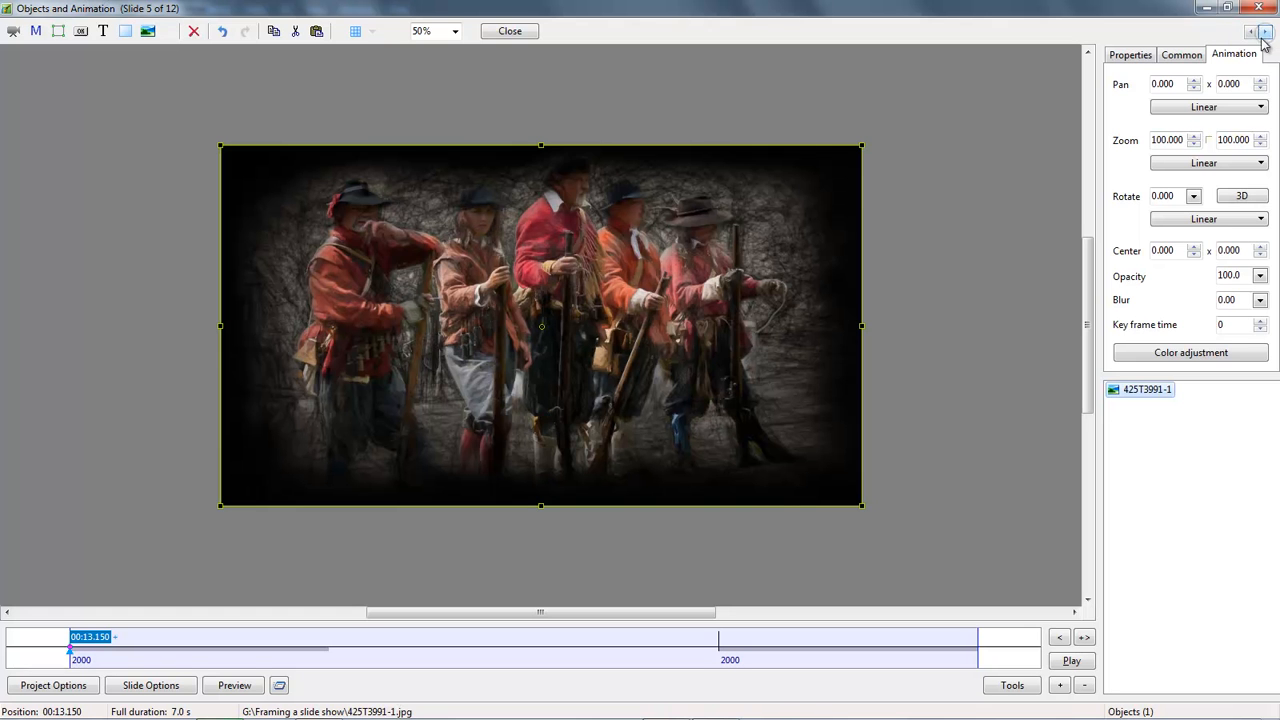
{"action": "left_click", "coordinate": [945, 265]}
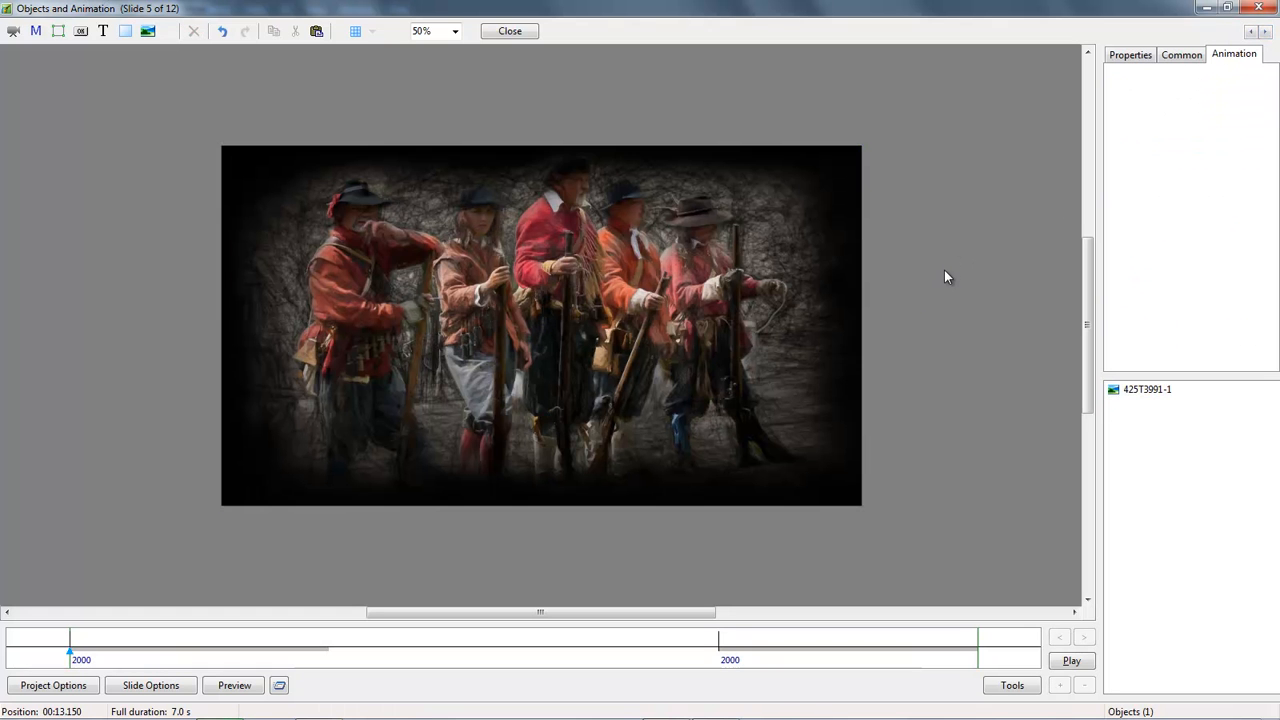
{"action": "key", "text": "ctrl+v"}
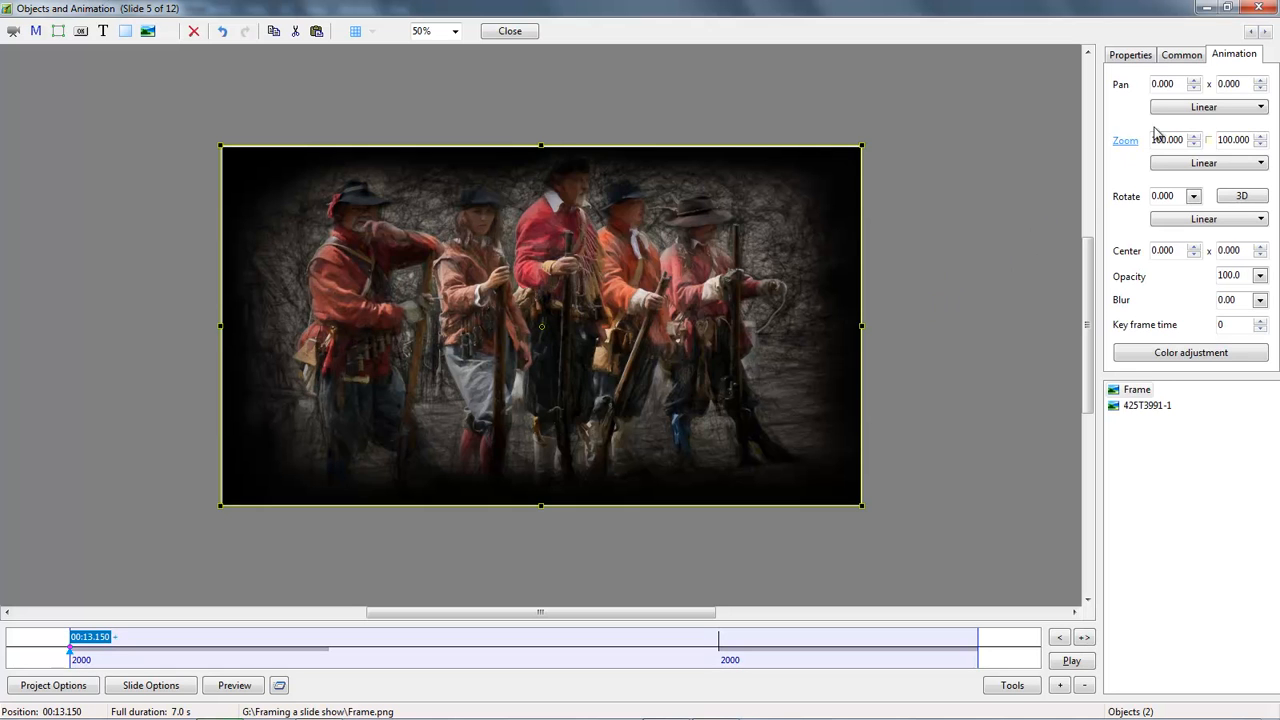
{"action": "left_click", "coordinate": [1265, 32]}
{"action": "left_click", "coordinate": [999, 163]}
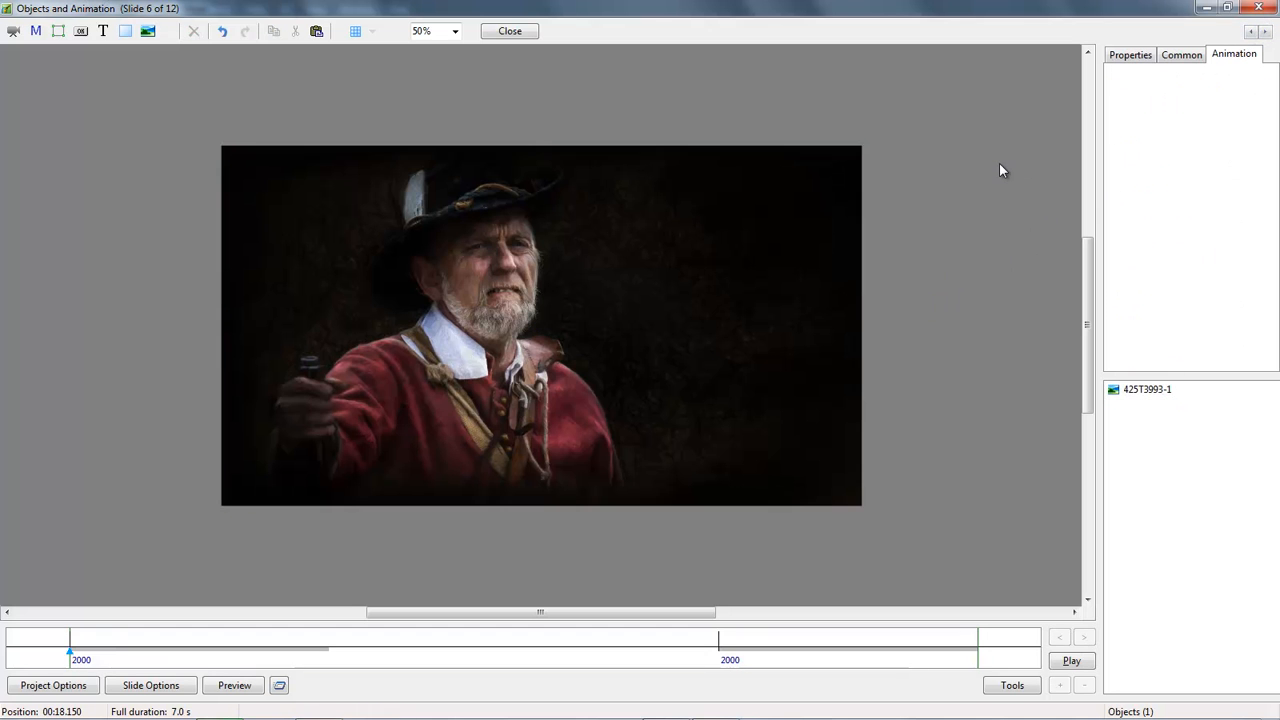
{"action": "key", "text": "ctrl+v"}
- Paste the copied frame as an independent object onto slides 7 and 8
{"action": "left_click", "coordinate": [1265, 32]}
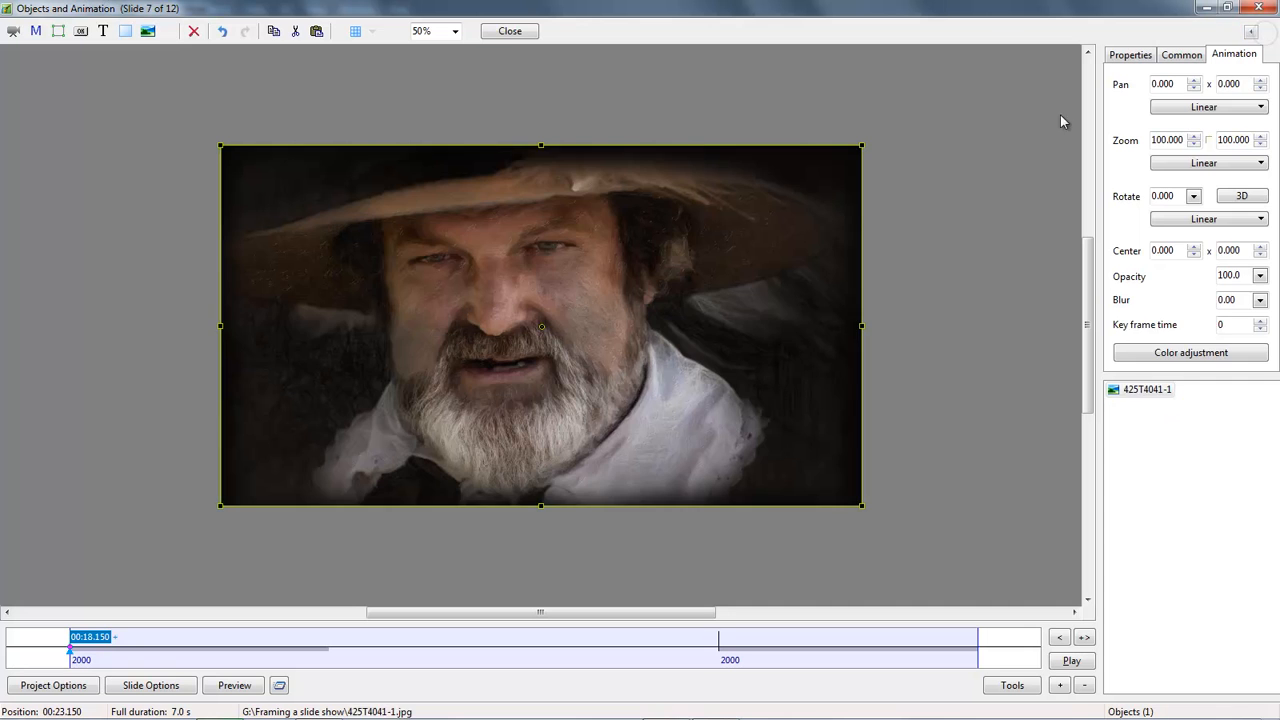
{"action": "left_click", "coordinate": [982, 143]}
{"action": "key", "text": "ctrl+v"}
{"action": "left_click", "coordinate": [1265, 32]}
{"action": "left_click", "coordinate": [1003, 150]}
{"action": "key", "text": "ctrl+v"}
- Paste the copied frame as an independent object onto slides 9 and 10
{"action": "left_click", "coordinate": [1265, 32]}
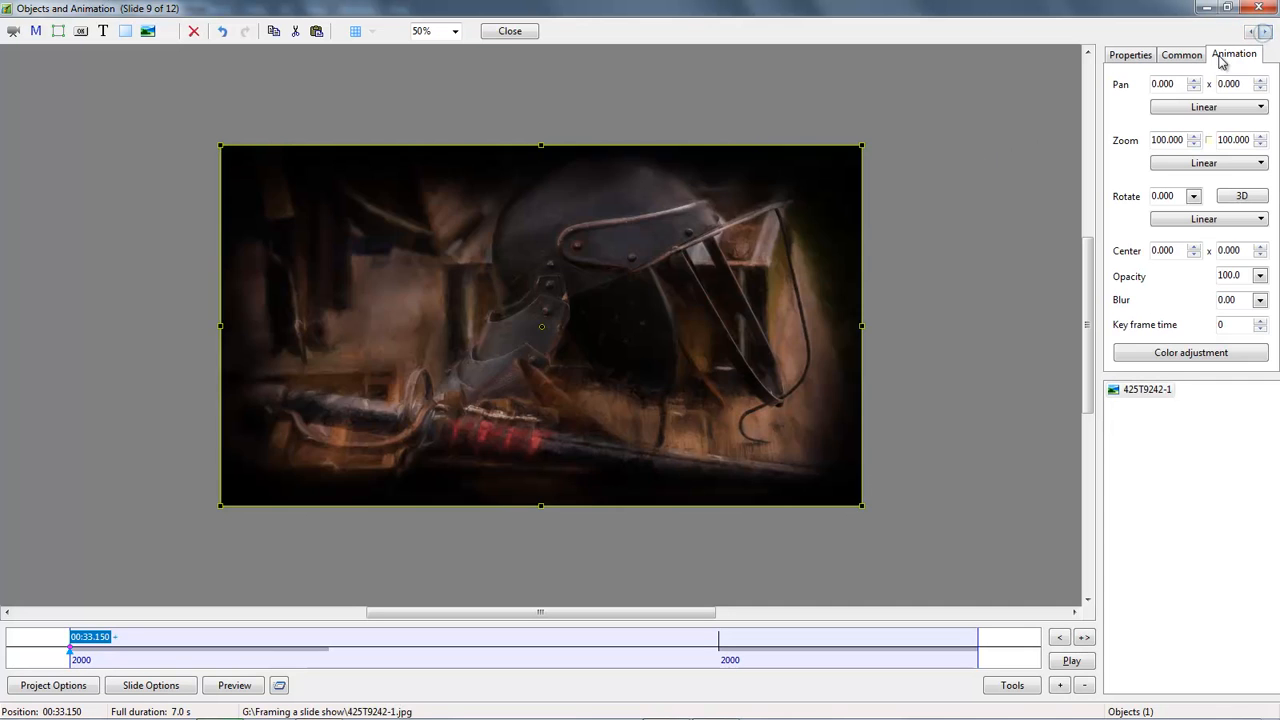
{"action": "left_click", "coordinate": [1009, 141]}
{"action": "key", "text": "ctrl+v"}
{"action": "left_click", "coordinate": [1265, 32]}
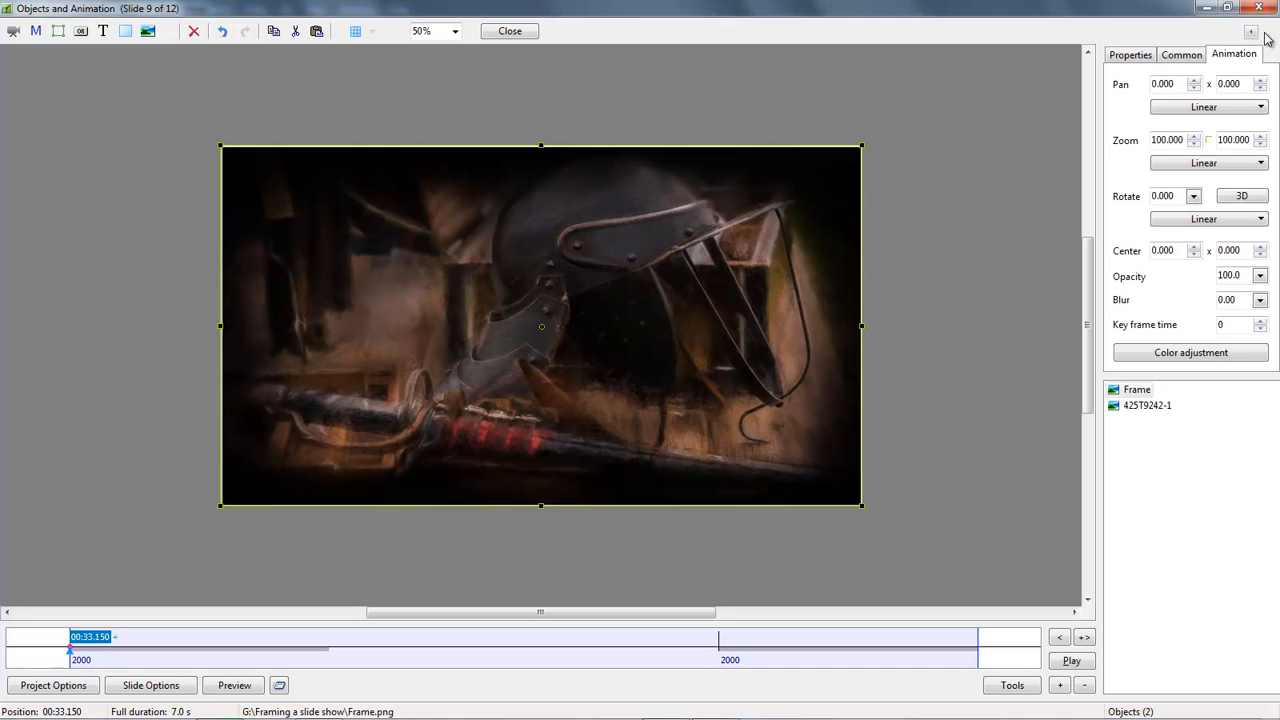
{"action": "left_click", "coordinate": [1006, 135]}
{"action": "key", "text": "ctrl+v"}
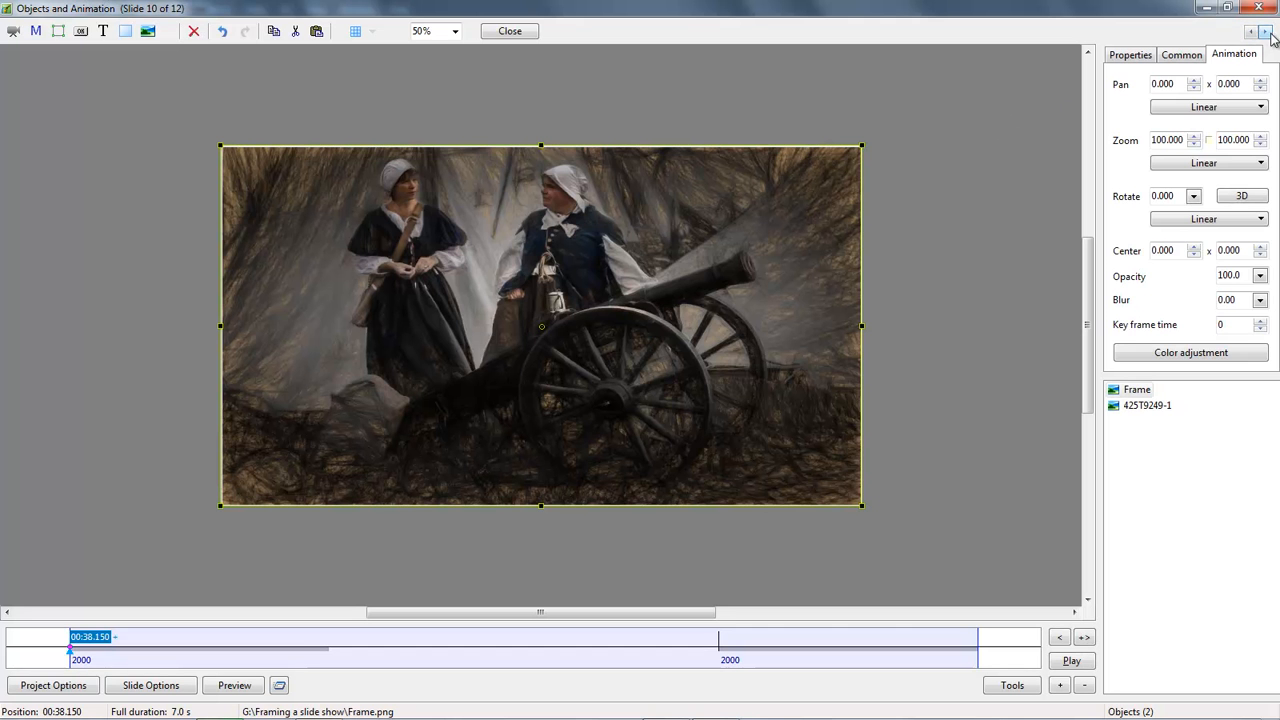
- Paste the copied frame as an independent object onto slide 11 and close the objects and animation editor
{"action": "left_click", "coordinate": [1265, 32]}
{"action": "left_click", "coordinate": [996, 151]}
{"action": "key", "text": "ctrl+v"}
{"action": "left_click", "coordinate": [1265, 32]}
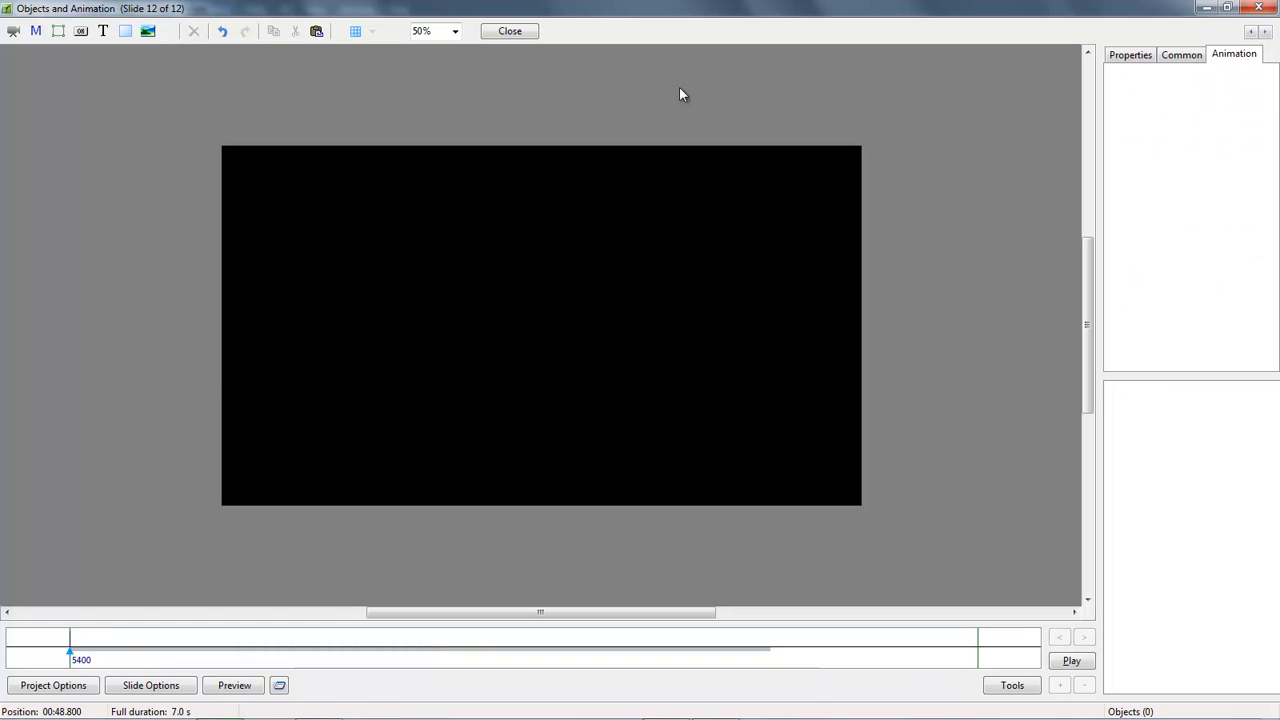
{"action": "left_click", "coordinate": [510, 32]}
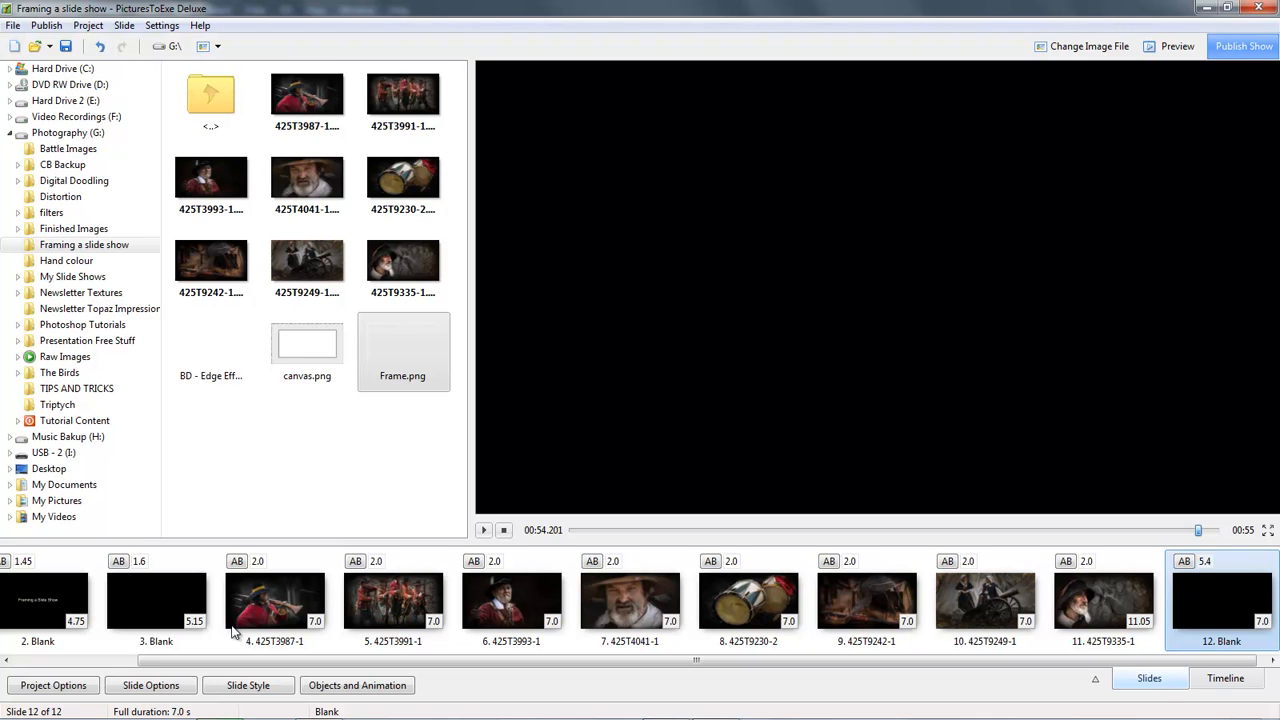
- Check the frame around the images on slides 4, 5 and 6 in the slide preview
{"action": "left_click", "coordinate": [272, 612]}
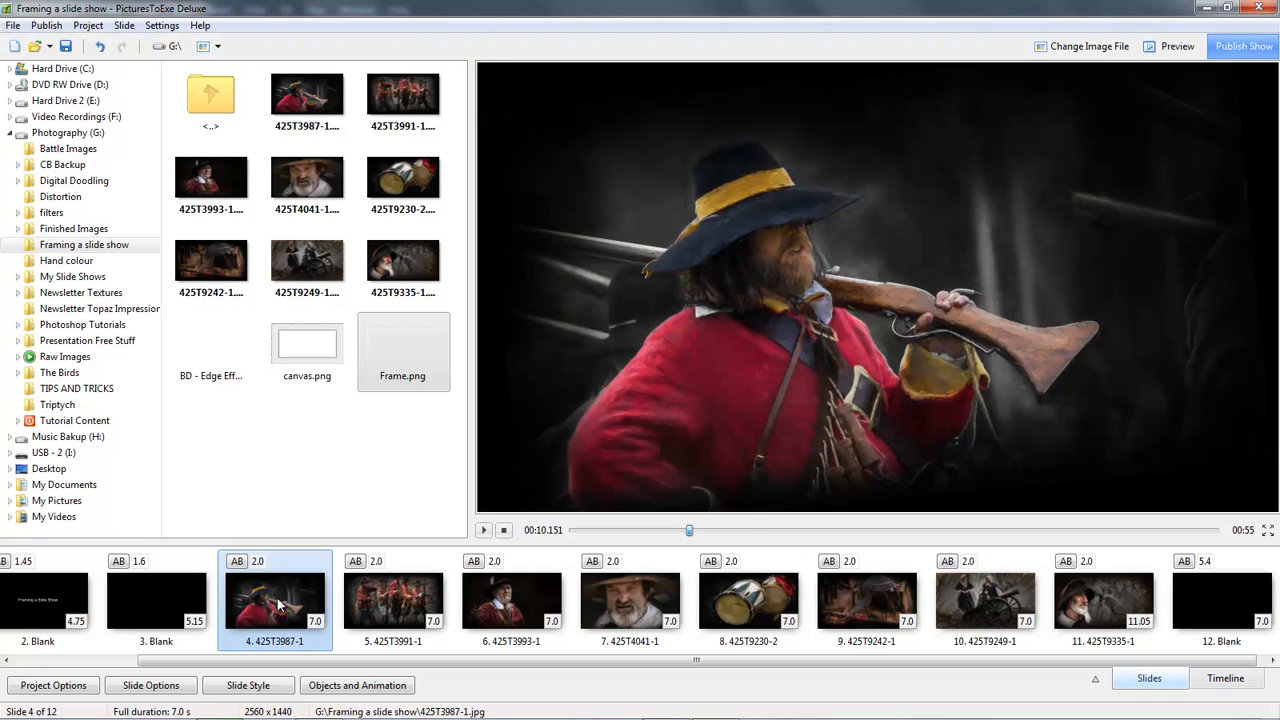
{"action": "left_click", "coordinate": [407, 605]}
{"action": "left_click", "coordinate": [496, 606]}
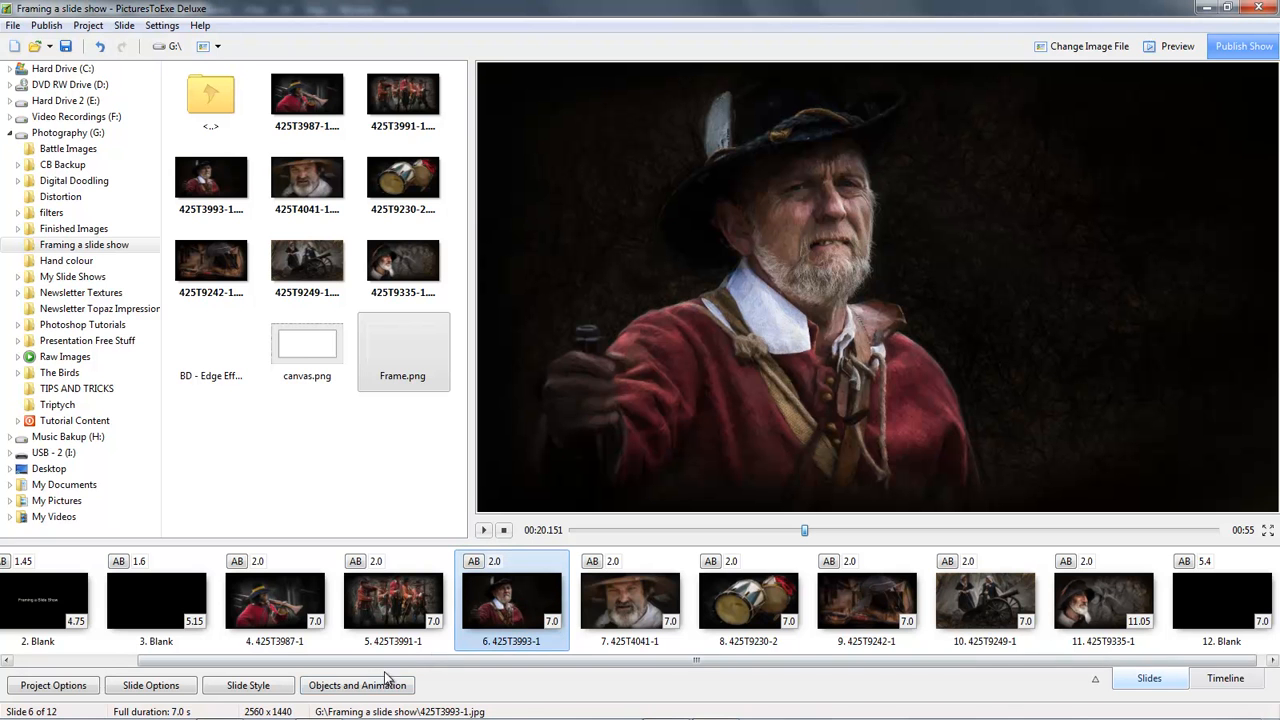
- On slide 6, add a key frame at 7000 to the 425T3993-1 image and enlarge its first key frame to about 123% zoom
{"action": "left_click", "coordinate": [358, 689]}
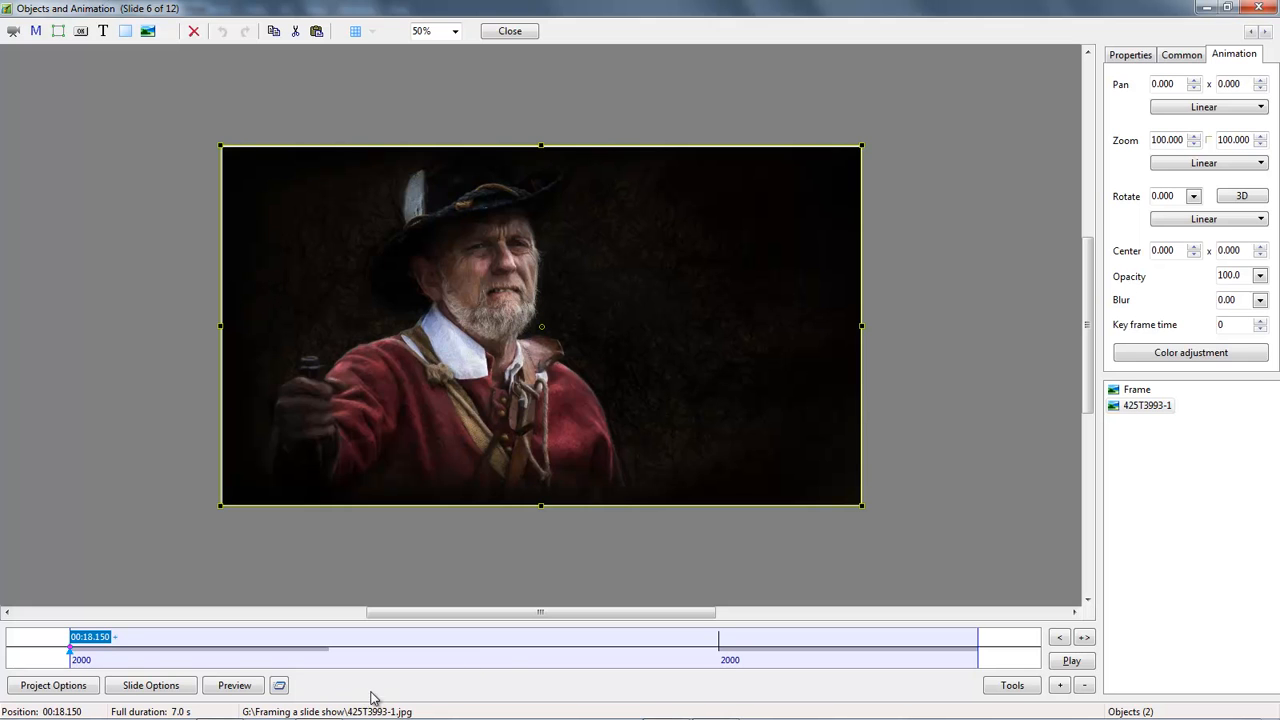
{"action": "left_click", "coordinate": [1138, 406]}
{"action": "left_click", "coordinate": [1085, 643]}
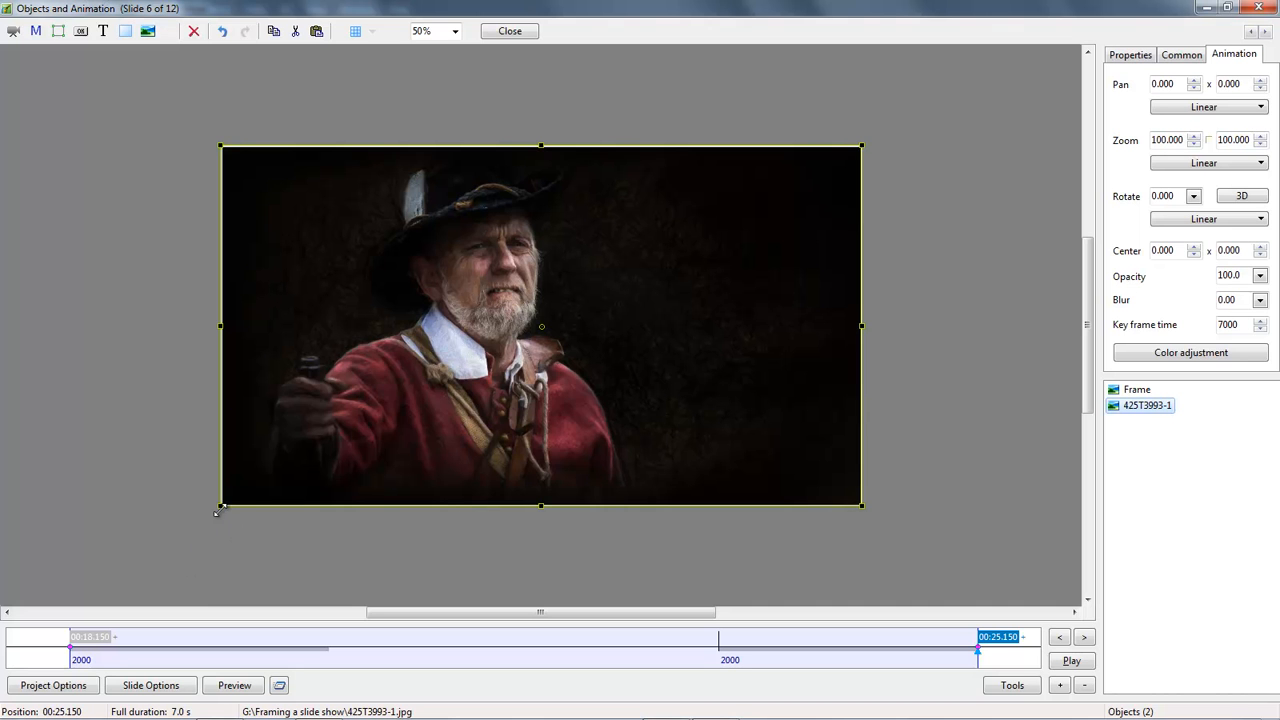
{"action": "left_click", "coordinate": [88, 637]}
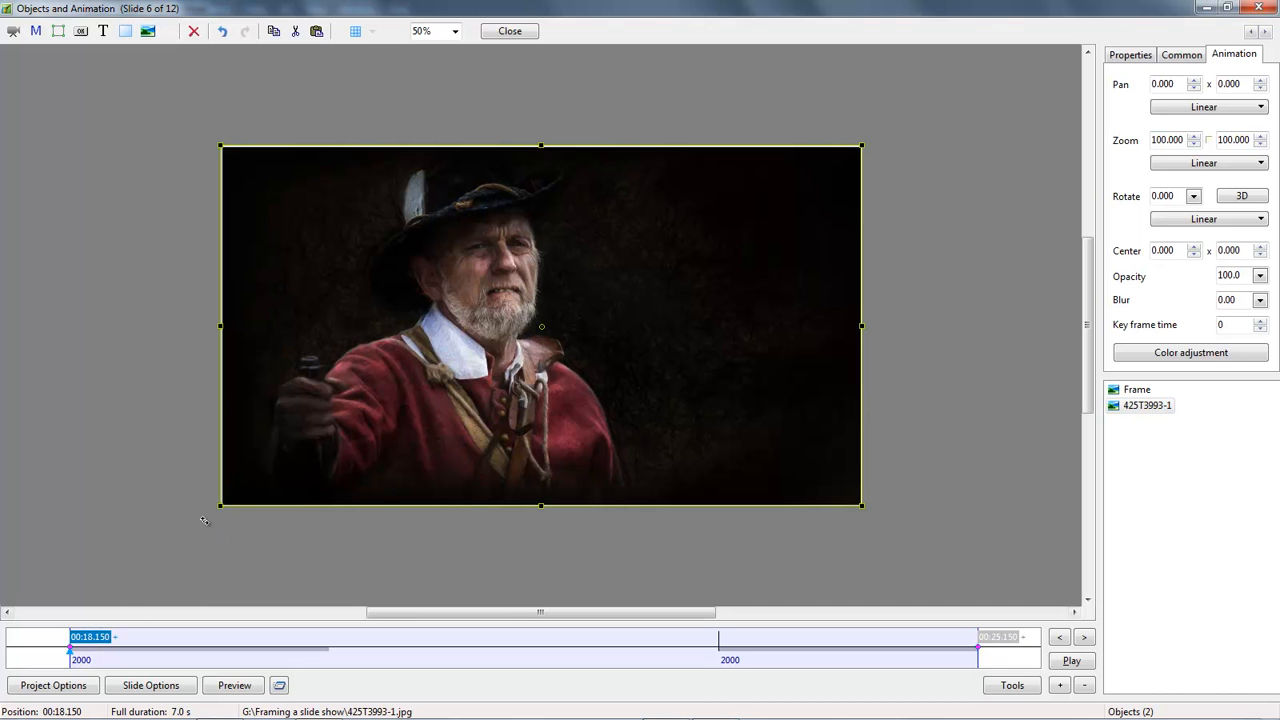
{"action": "left_click_drag", "start_coordinate": [214, 511], "coordinate": [145, 550]}
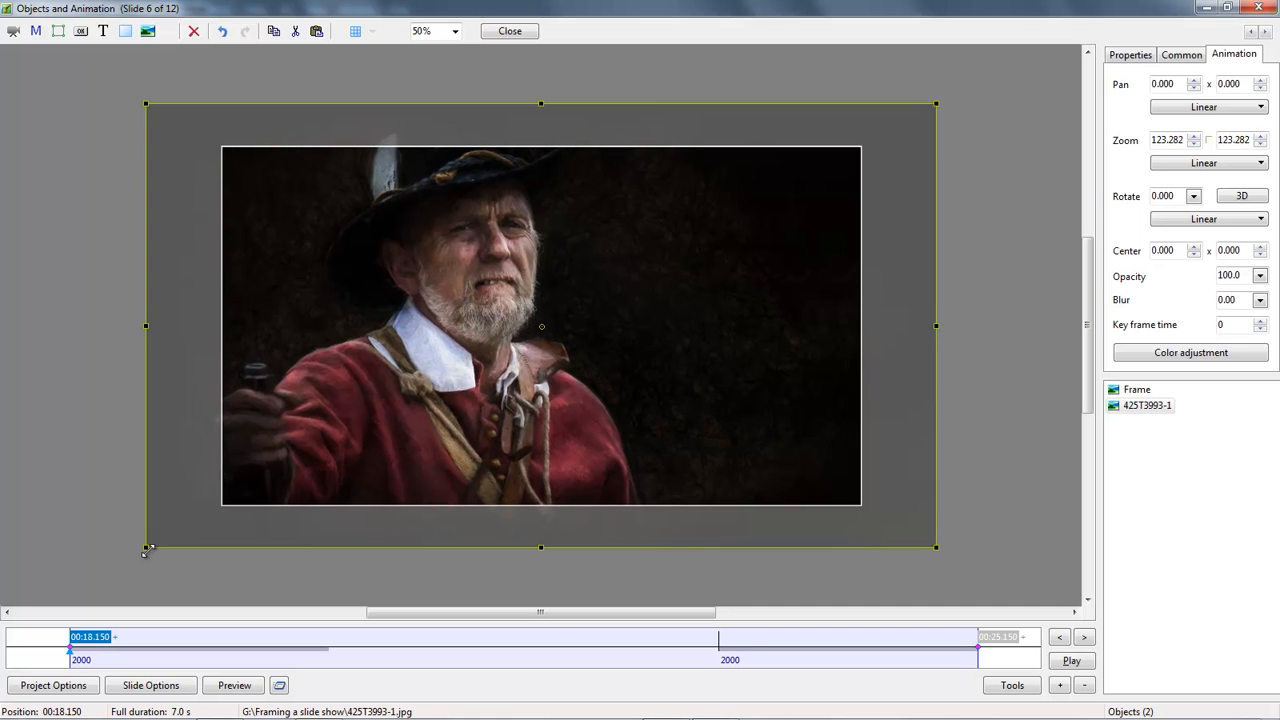
- Play slide 6's zoom animation from its end key frame and close the objects and animation editor
{"action": "left_click", "coordinate": [998, 638]}
{"action": "left_click", "coordinate": [1071, 662]}
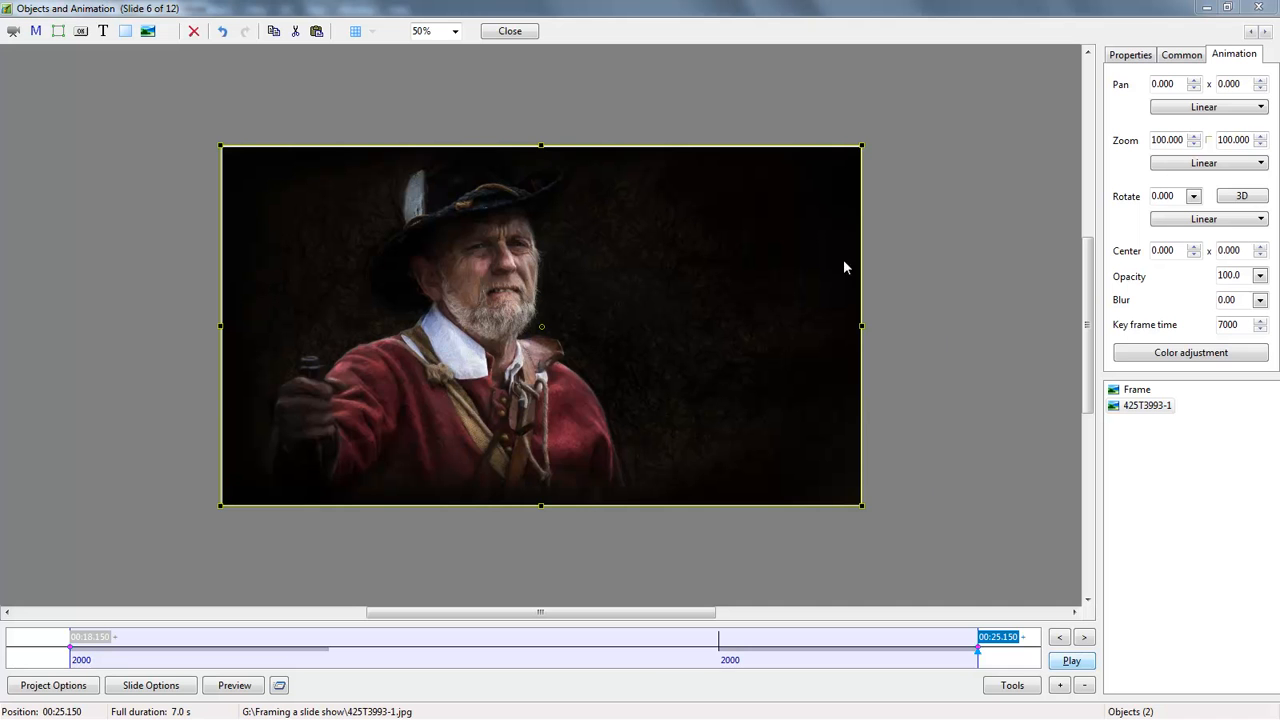
{"action": "left_click", "coordinate": [510, 31]}
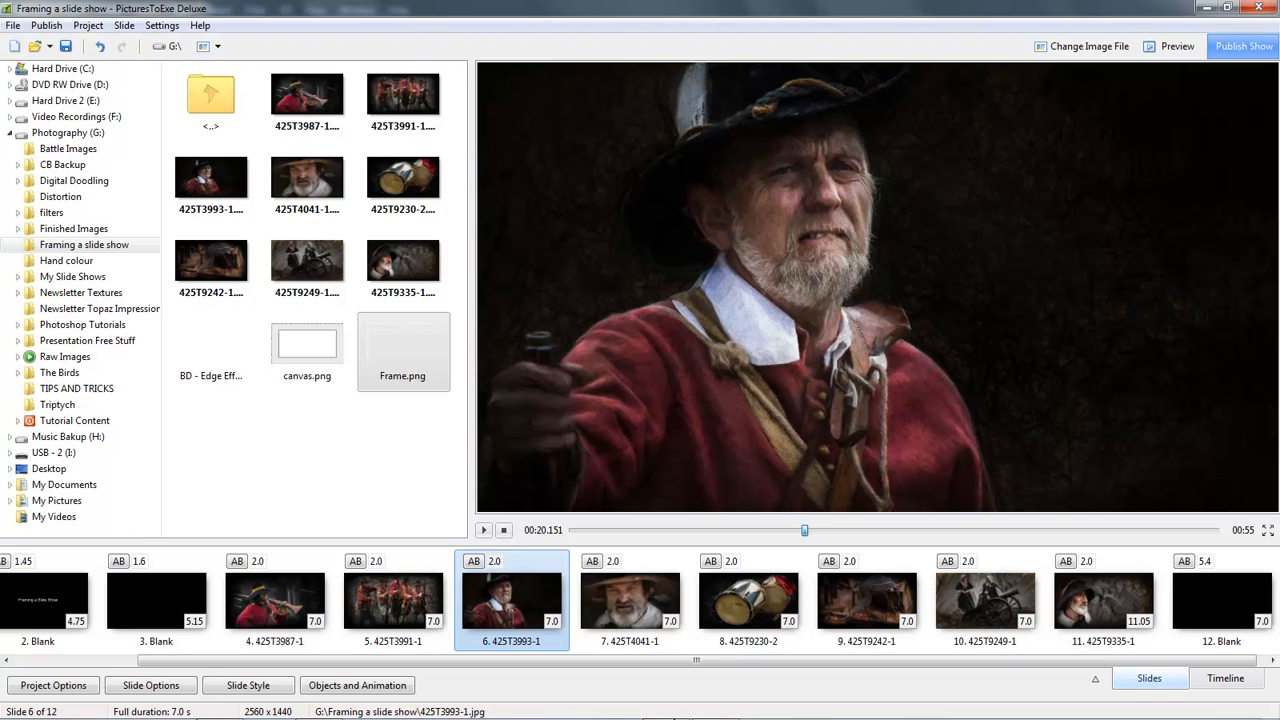
- Switch to Photoshop, show the black Background layer, add a new layer above Layer 1 and hide Layer 1
{"action": "left_click", "coordinate": [715, 712]}
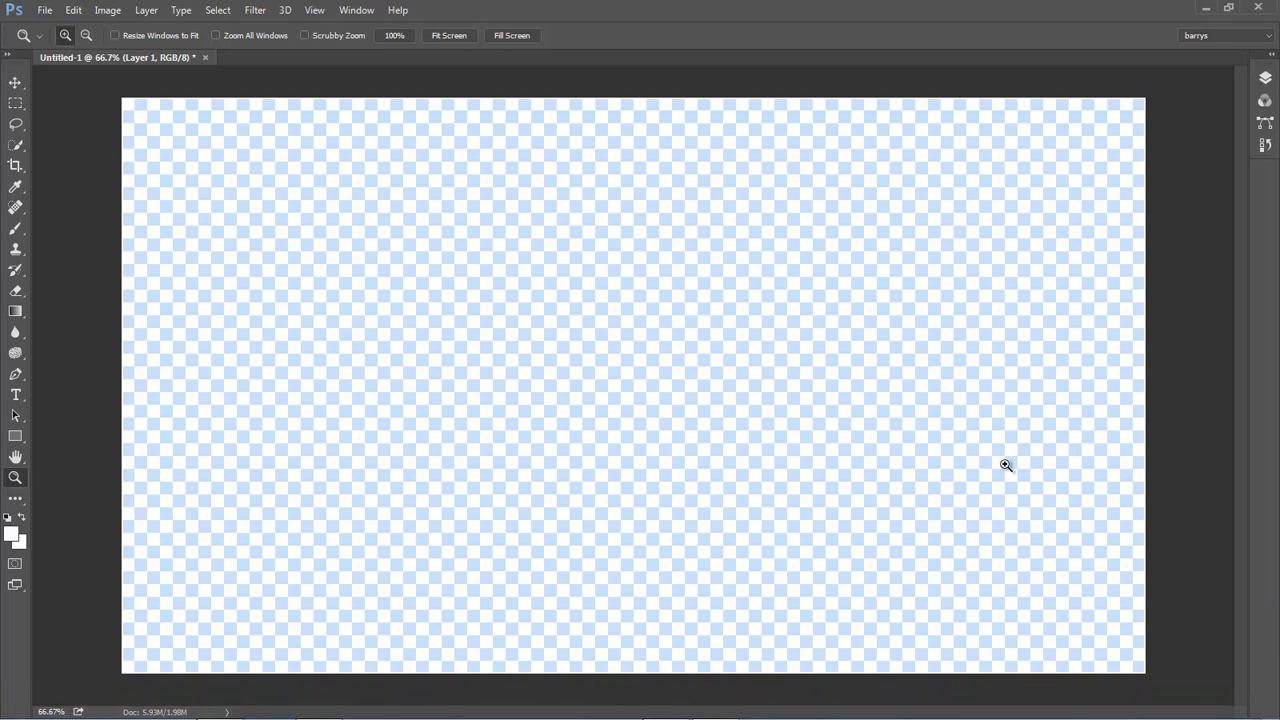
{"action": "left_click", "coordinate": [1265, 80]}
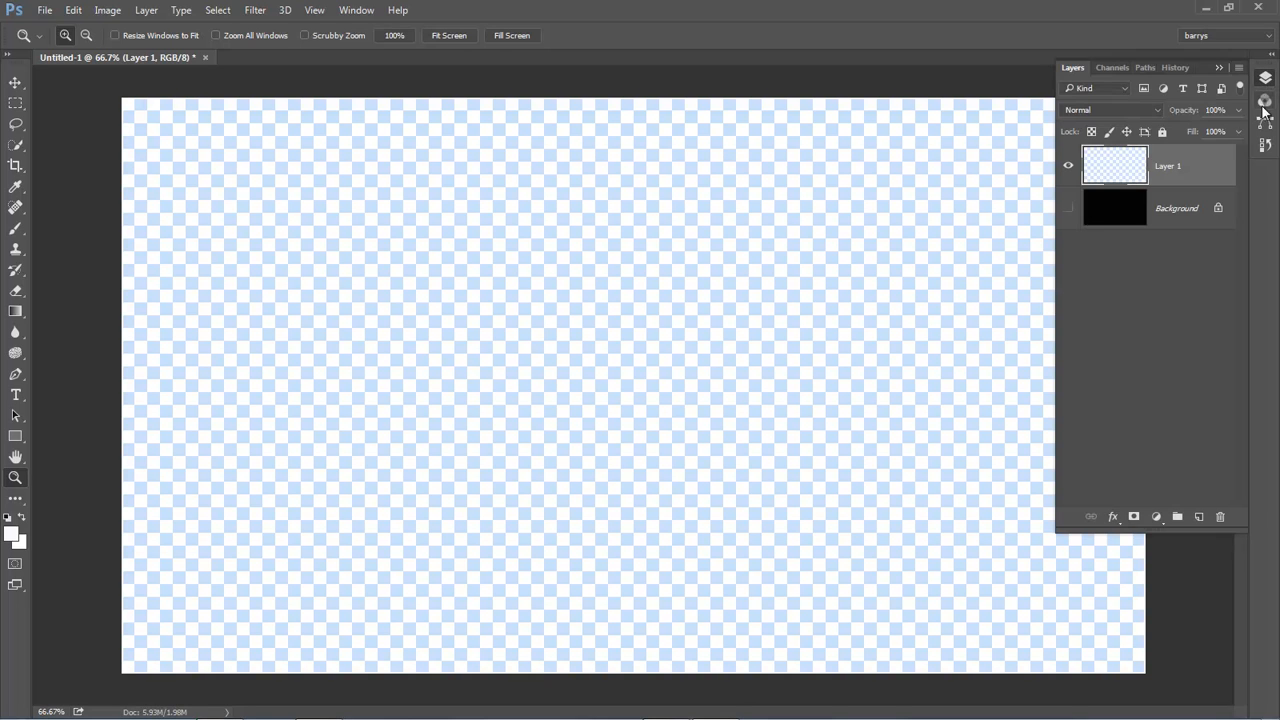
{"action": "left_click", "coordinate": [1068, 208]}
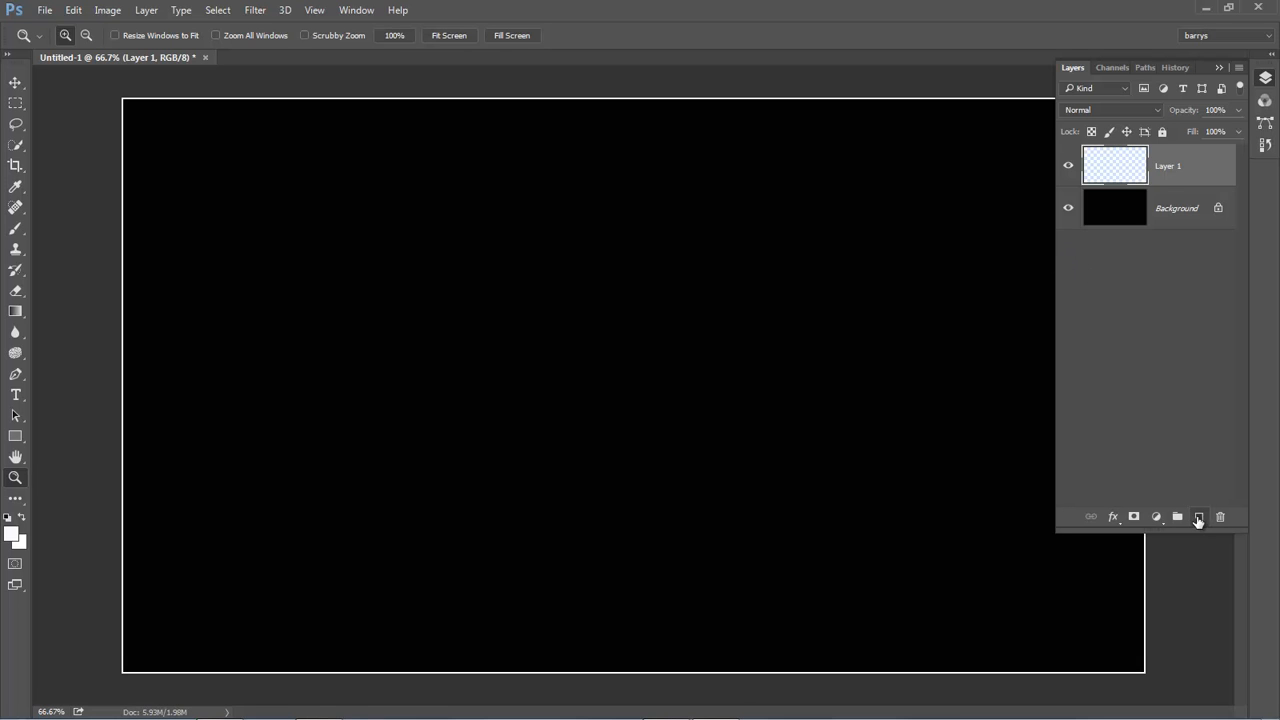
{"action": "left_click", "coordinate": [1198, 518]}
{"action": "left_click", "coordinate": [1068, 208]}
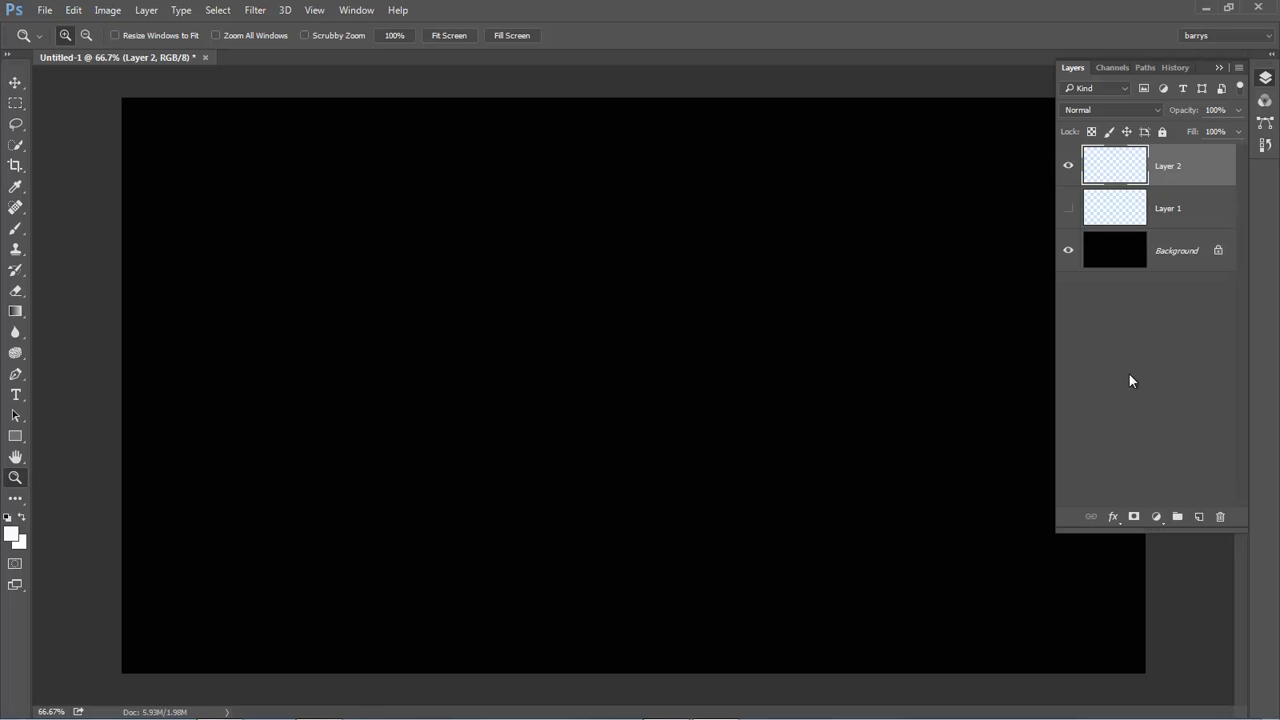
- Stroke the whole canvas on the new layer with a 1 px inside line in grey #949292, and deselect
{"action": "key", "text": "ctrl+a"}
{"action": "left_click", "coordinate": [73, 11]}
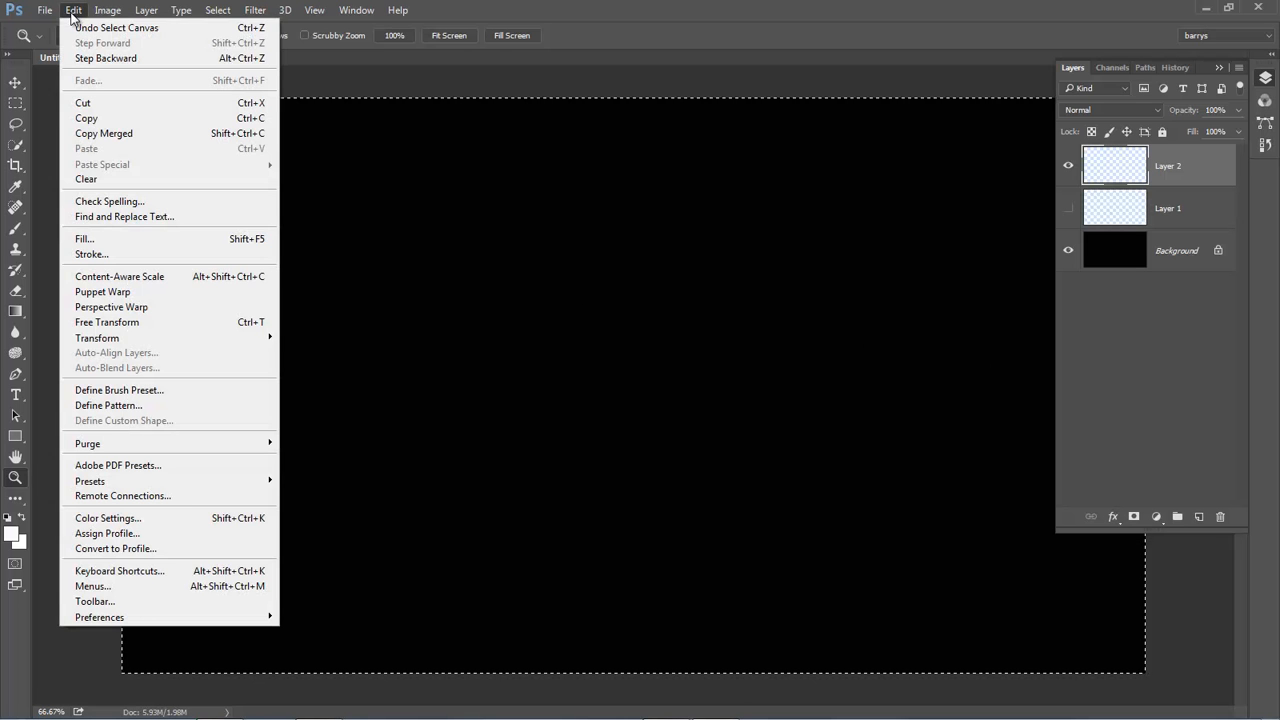
{"action": "left_click", "coordinate": [84, 255]}
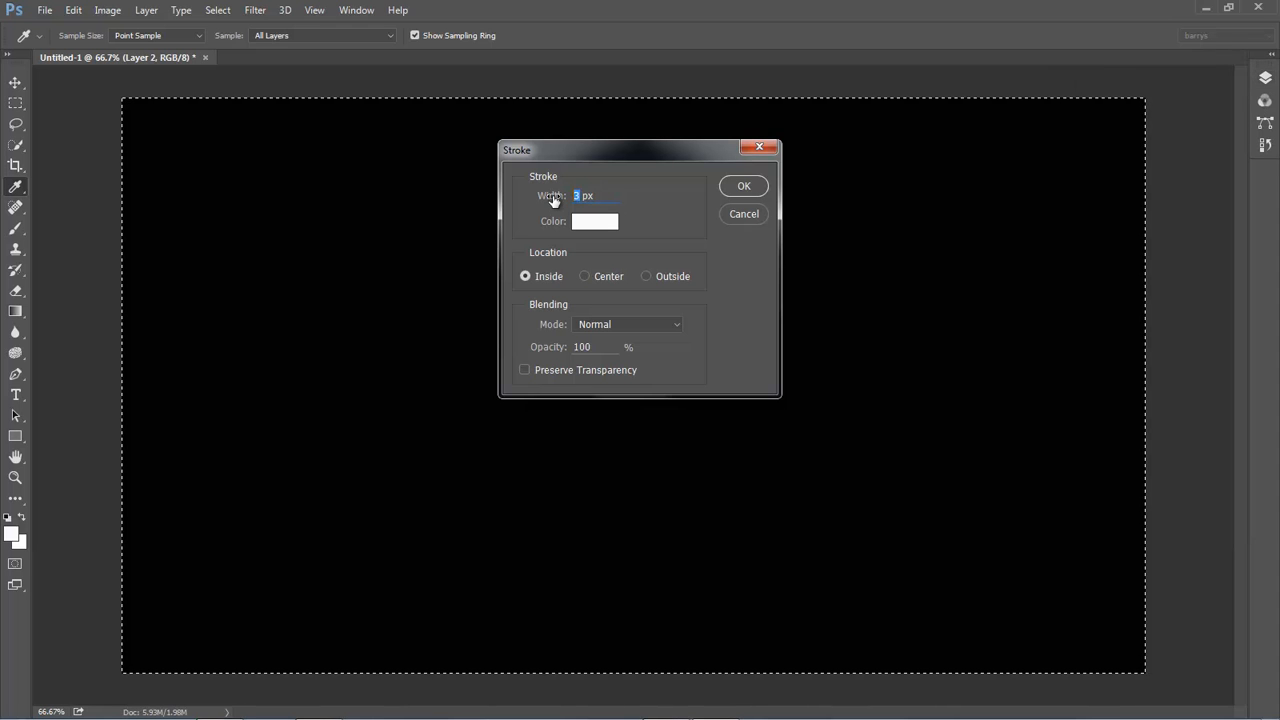
{"action": "type", "text": "1"}
{"action": "left_click", "coordinate": [592, 226]}
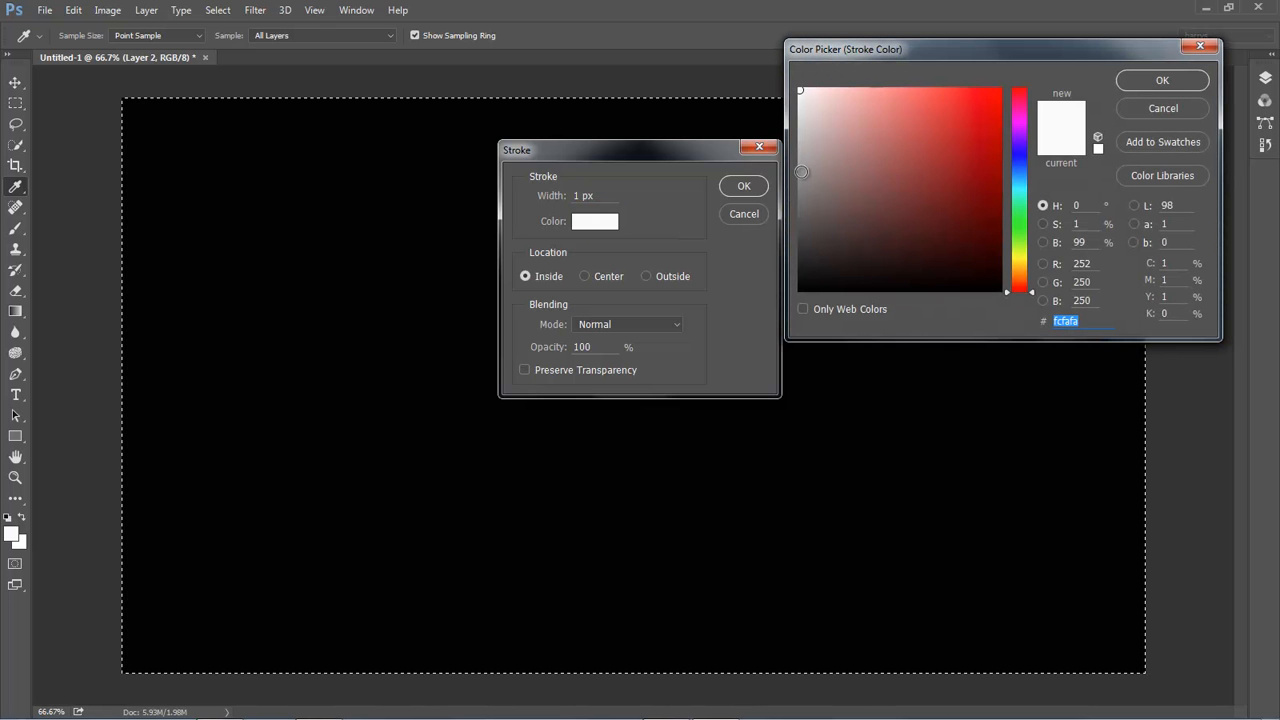
{"action": "left_click", "coordinate": [800, 173]}
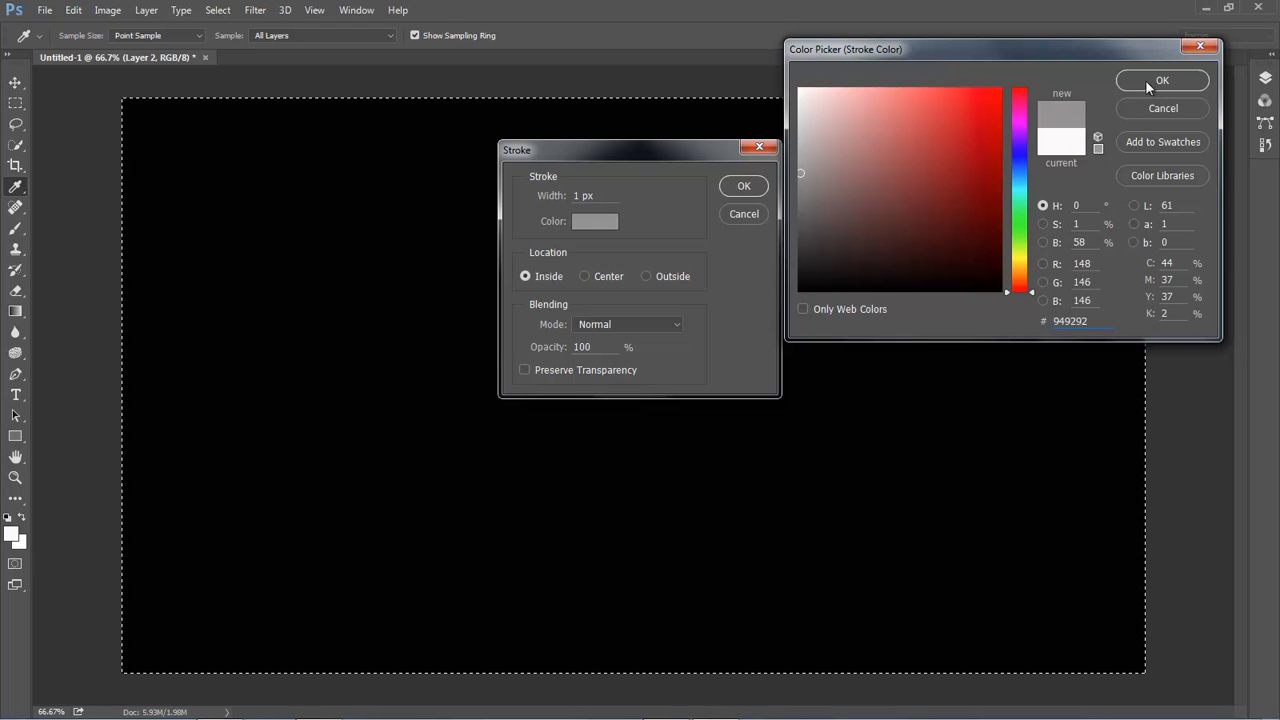
{"action": "left_click", "coordinate": [743, 189]}
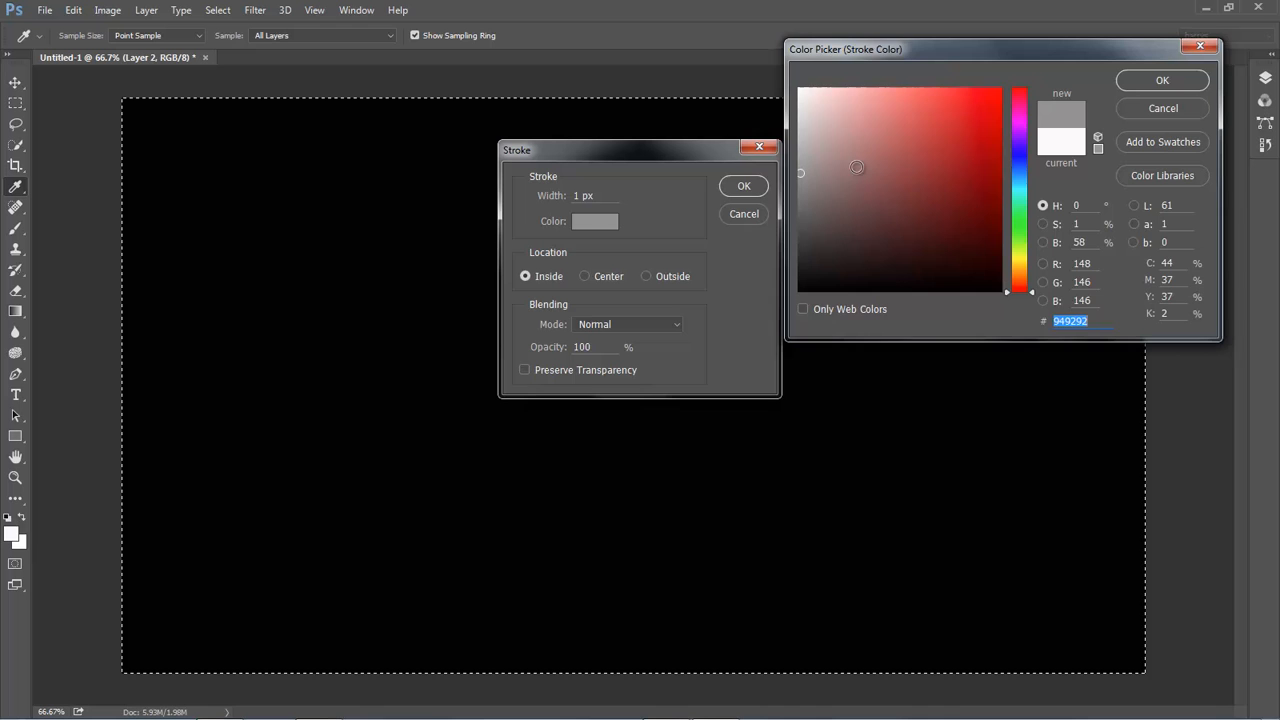
{"action": "left_click", "coordinate": [1161, 82]}
{"action": "left_click", "coordinate": [743, 188]}
{"action": "key", "text": "z"}
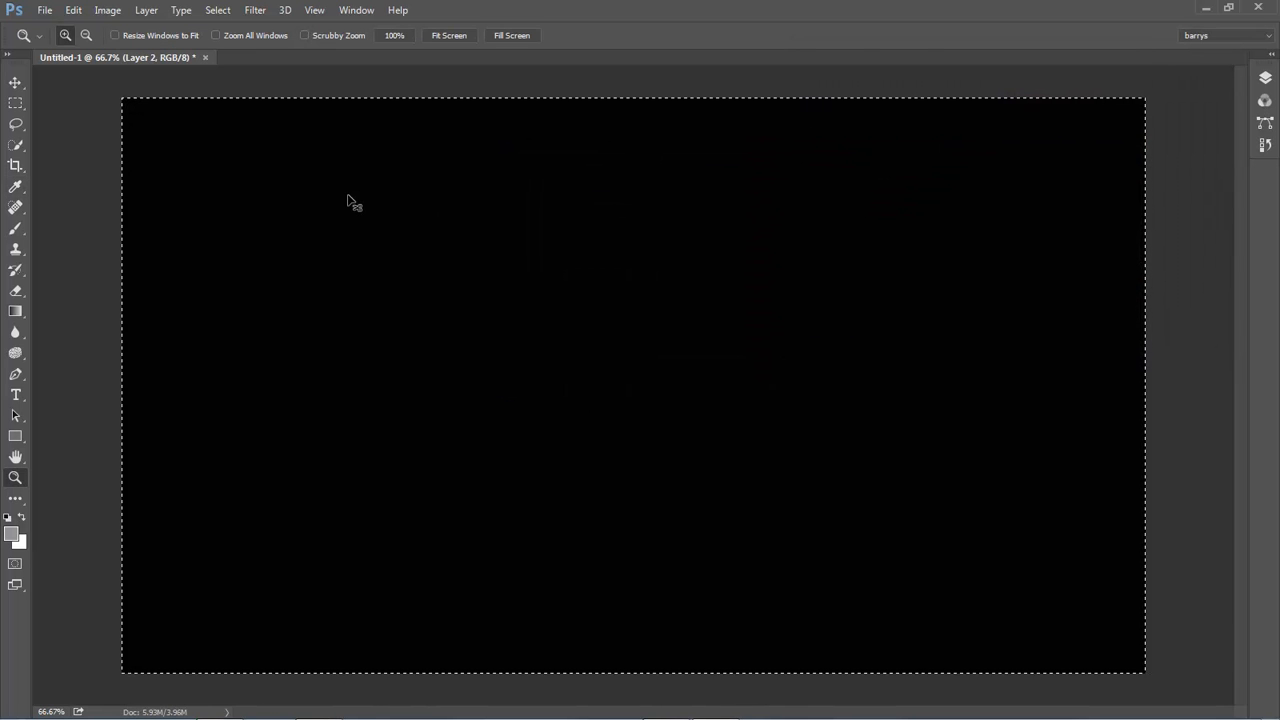
{"action": "key", "text": "ctrl+d"}
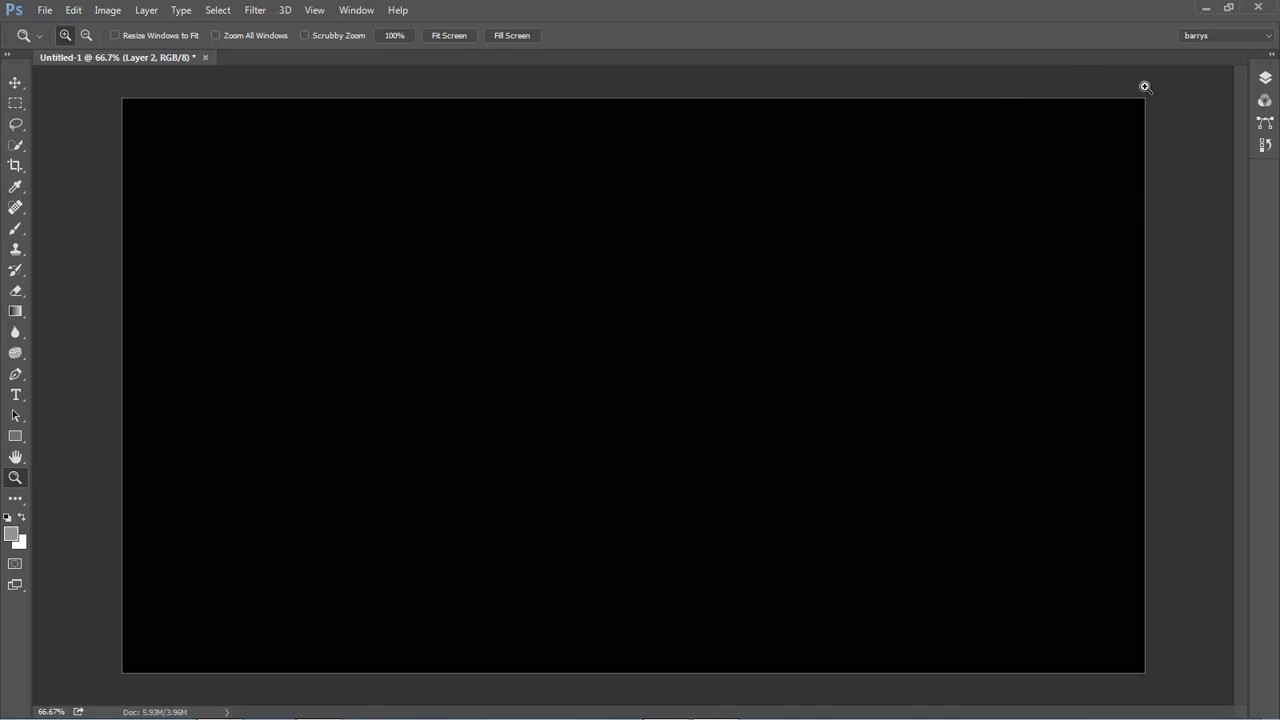
- Compare the grey frame with Layer 1's white frame, keep Layer 1 hidden and hide the Background layer
{"action": "left_click", "coordinate": [1265, 78]}
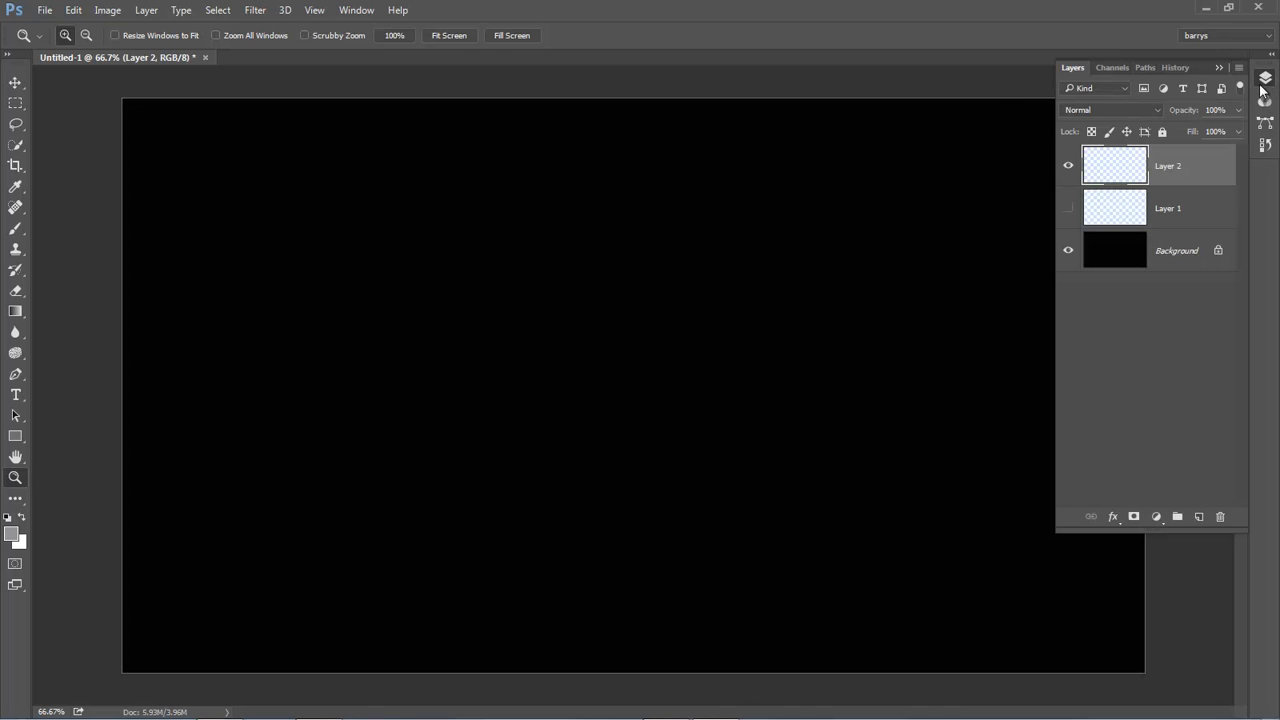
{"action": "left_click", "coordinate": [1067, 212]}
{"action": "left_click", "coordinate": [1069, 217]}
{"action": "left_click", "coordinate": [1067, 251]}
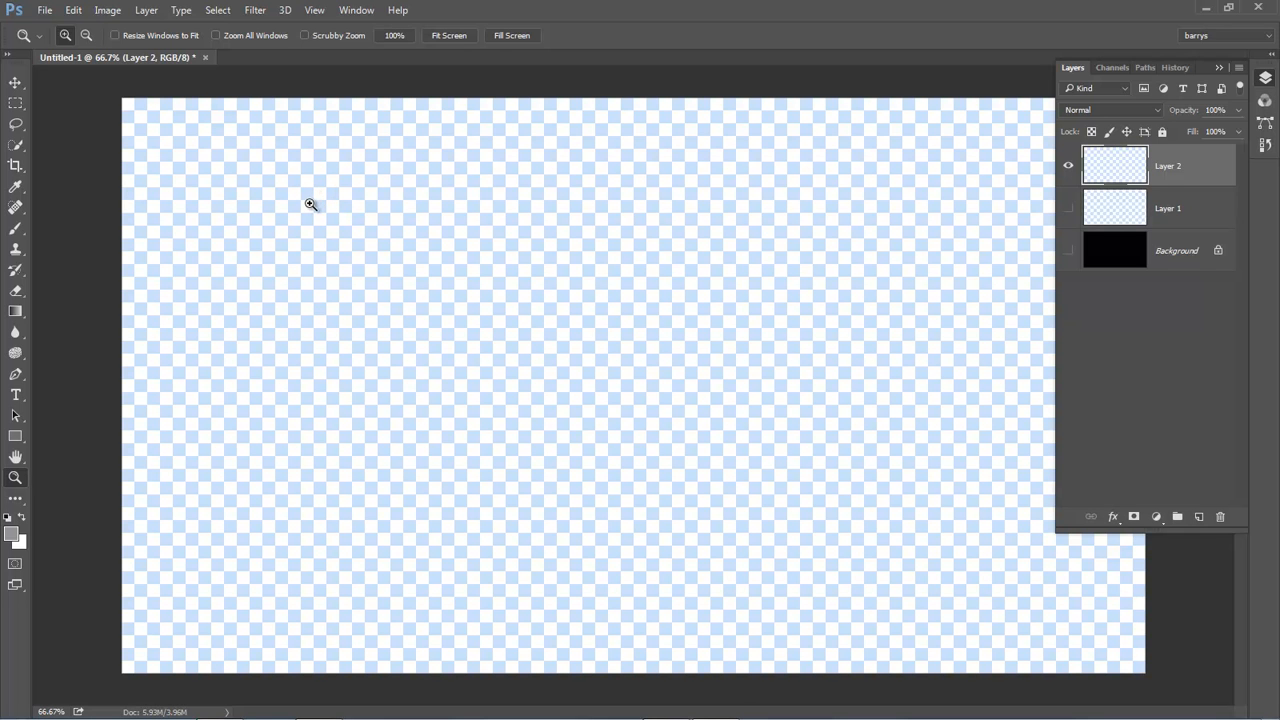
{"action": "key", "text": "F7"}
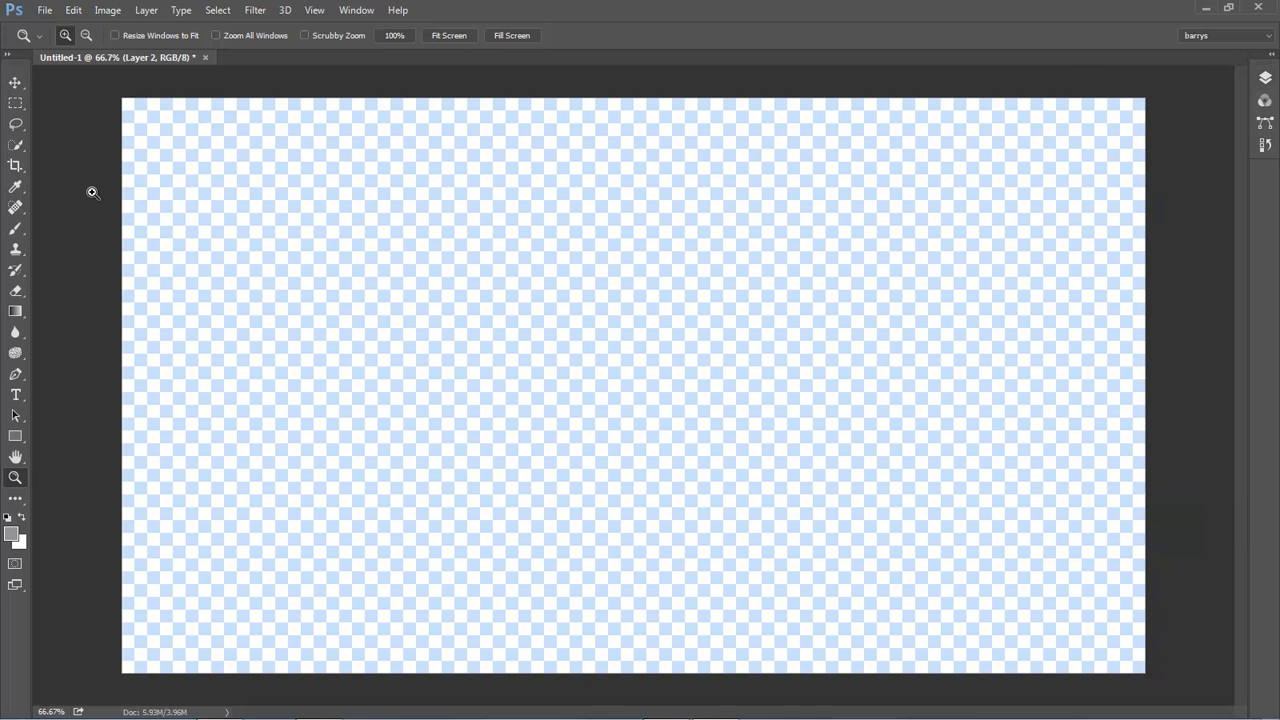
- Save the grey frame as a PNG over the existing Frame file, with Smallest / Slow compression and no interlacing
{"action": "left_click", "coordinate": [45, 10]}
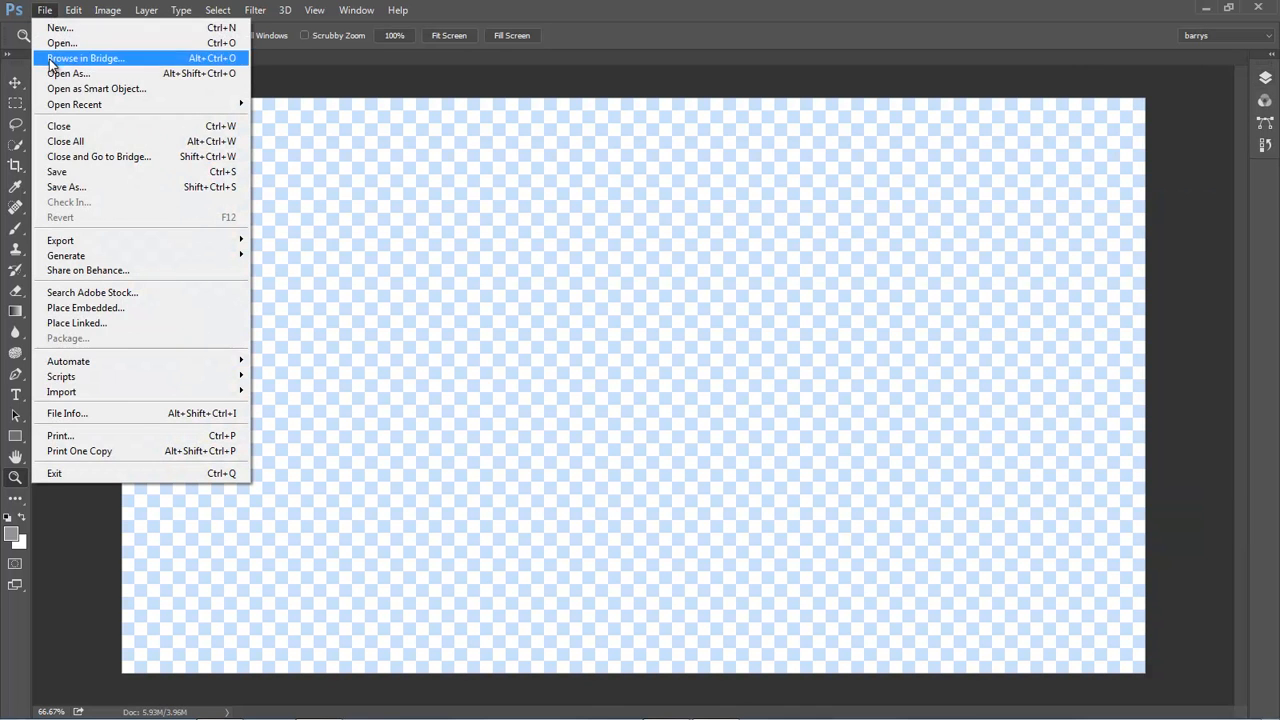
{"action": "left_click", "coordinate": [59, 186]}
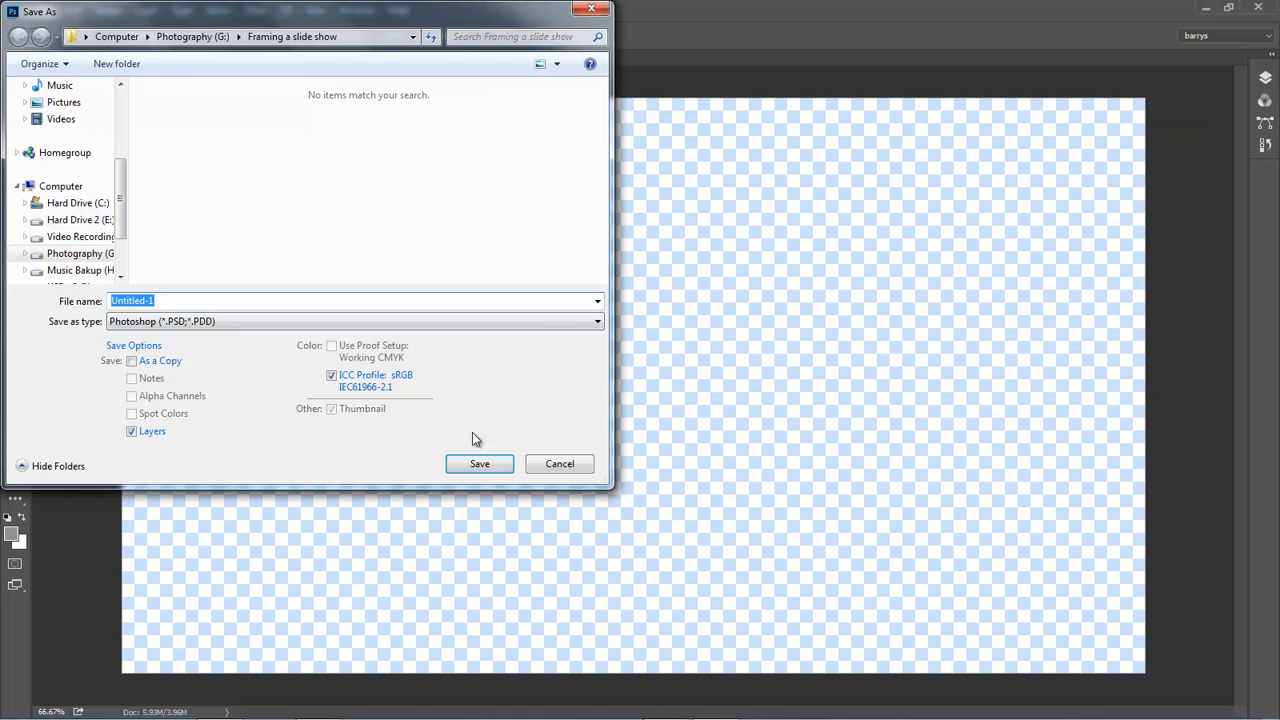
{"action": "left_click", "coordinate": [596, 323]}
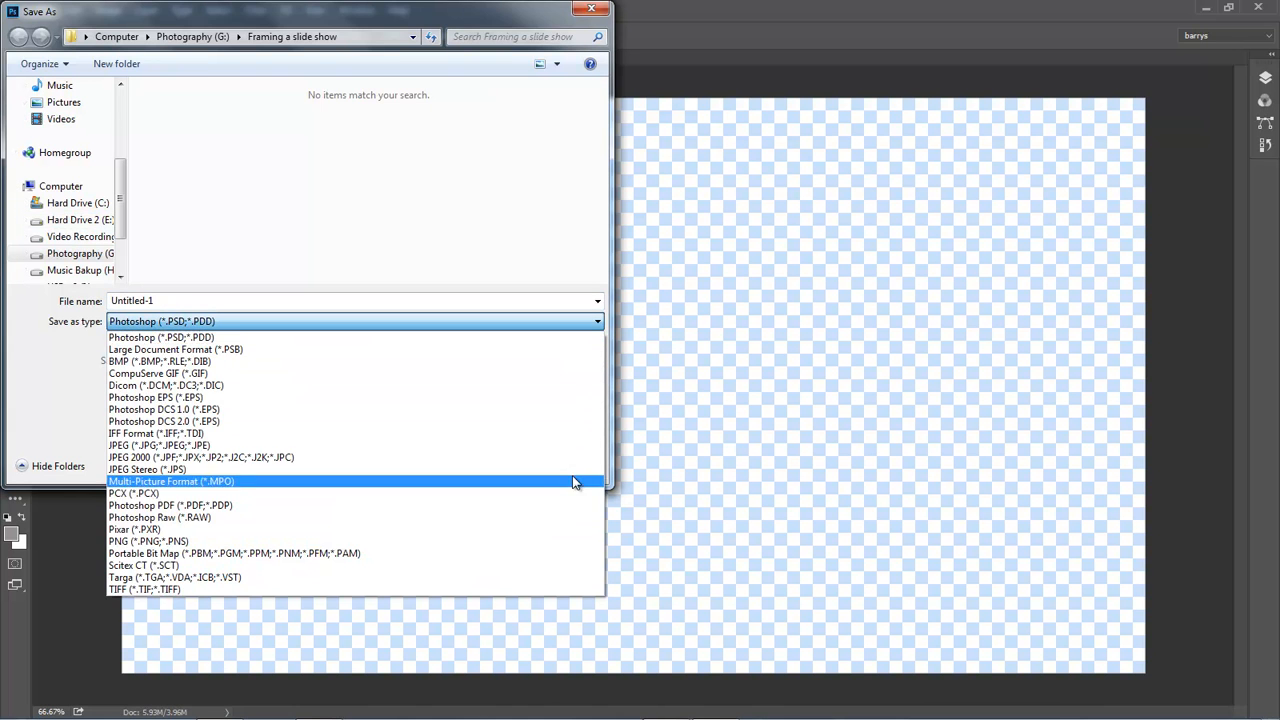
{"action": "left_click", "coordinate": [562, 543]}
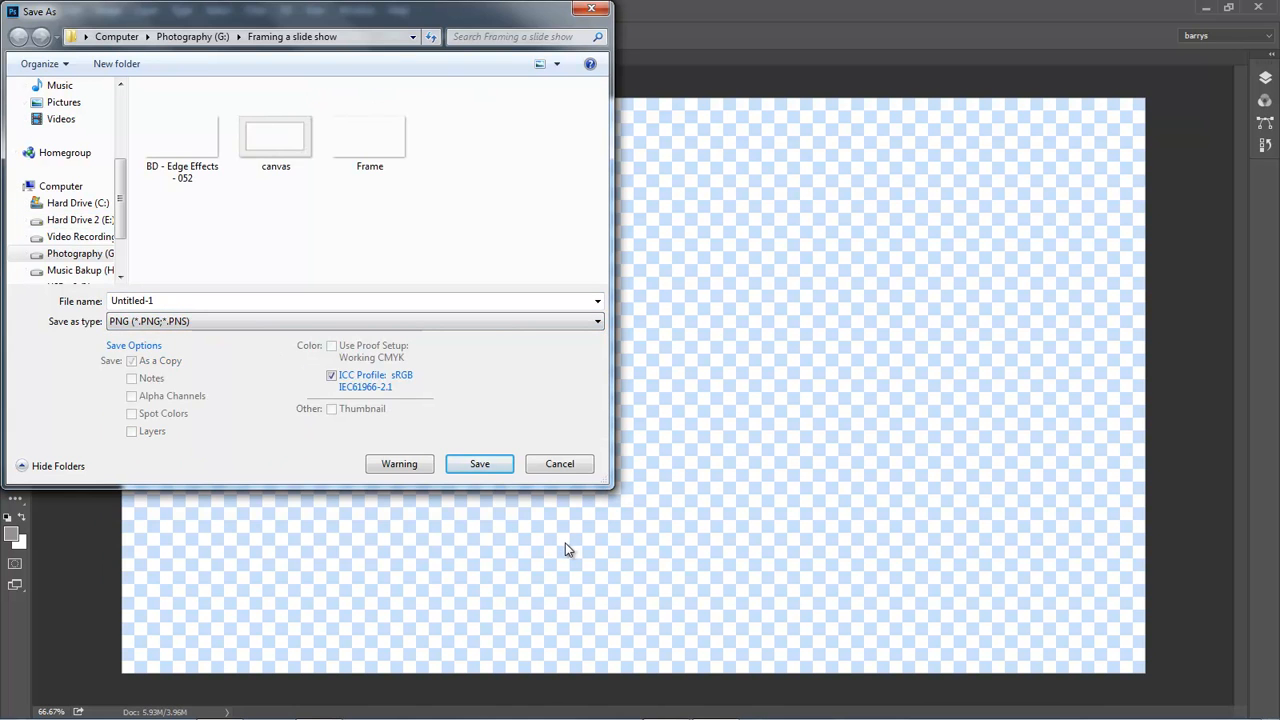
{"action": "left_click", "coordinate": [370, 139]}
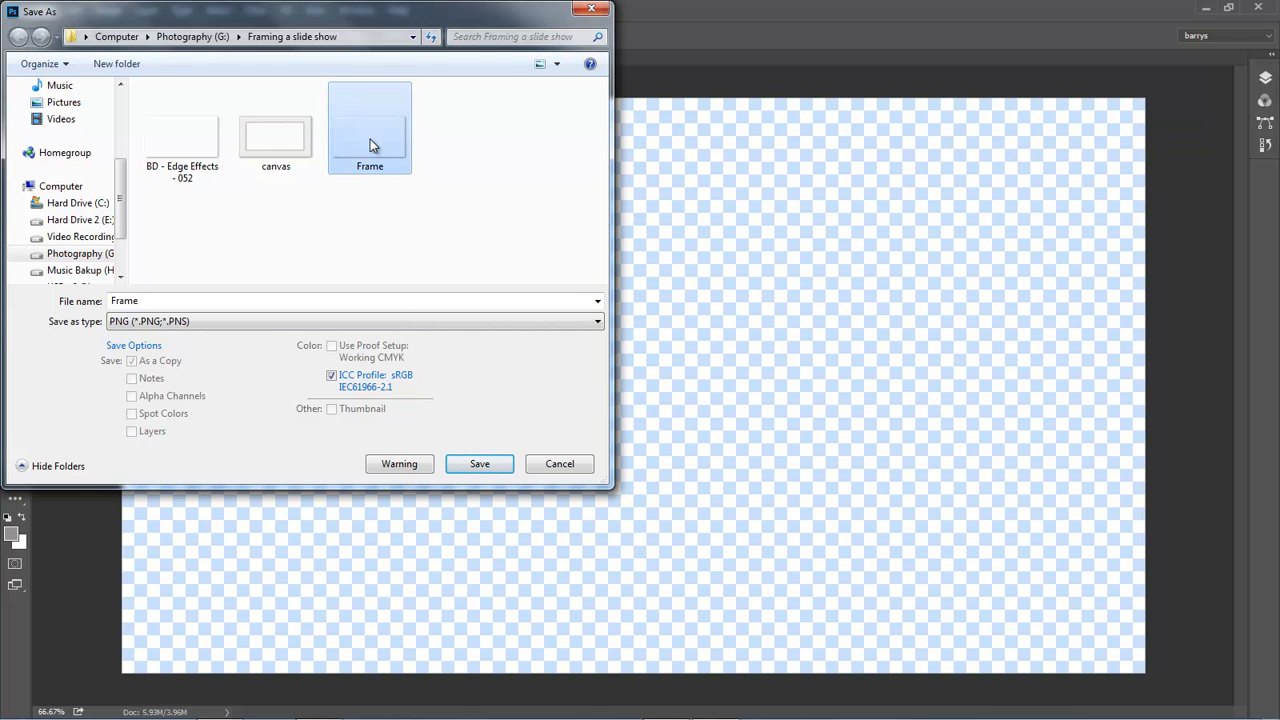
{"action": "left_click", "coordinate": [477, 466]}
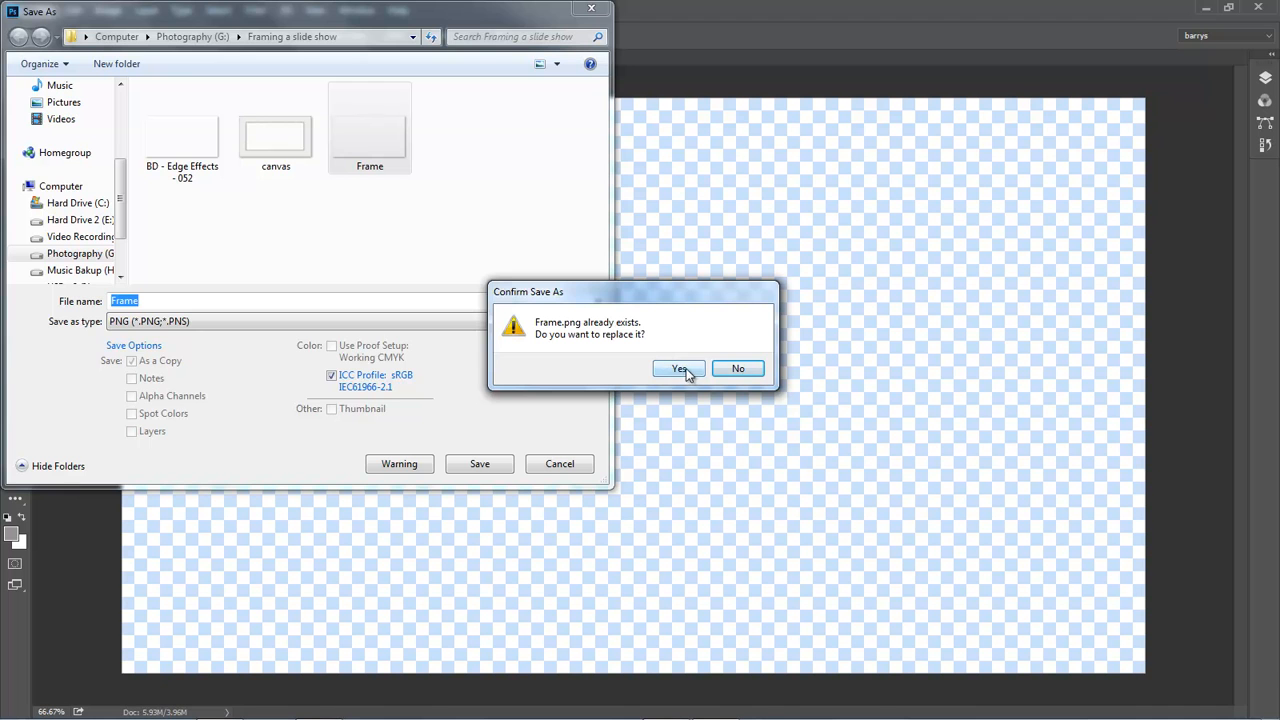
{"action": "left_click", "coordinate": [677, 370]}
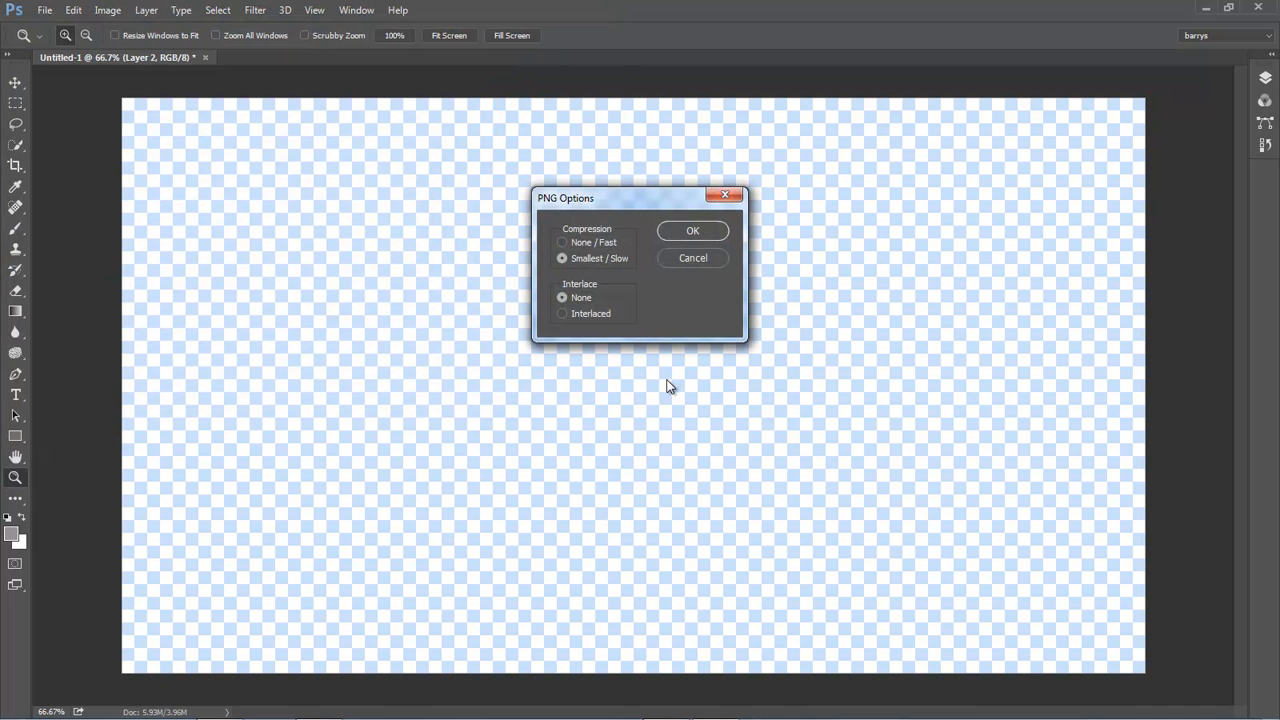
{"action": "left_click", "coordinate": [694, 230]}
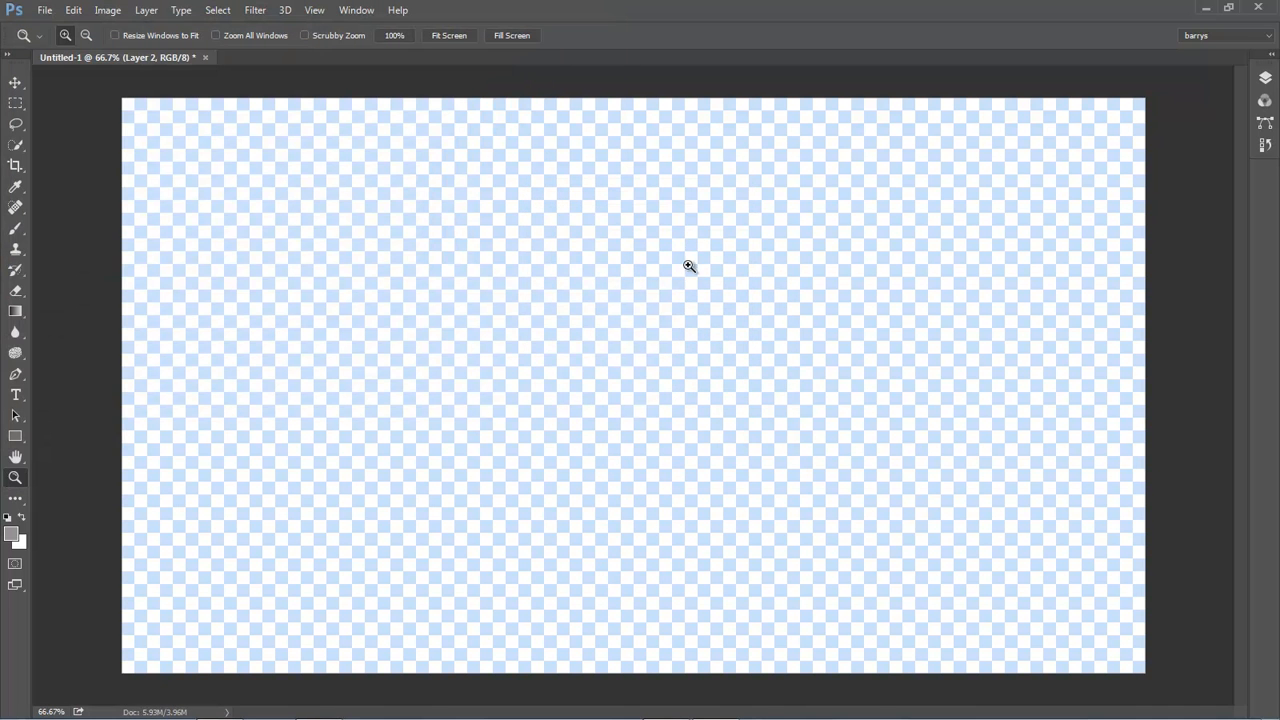
- Switch to PicturesToExe and examine the updated frame on slide 8 in the objects and animation editor at 75%
{"action": "mouse_move", "coordinate": [656, 712]}
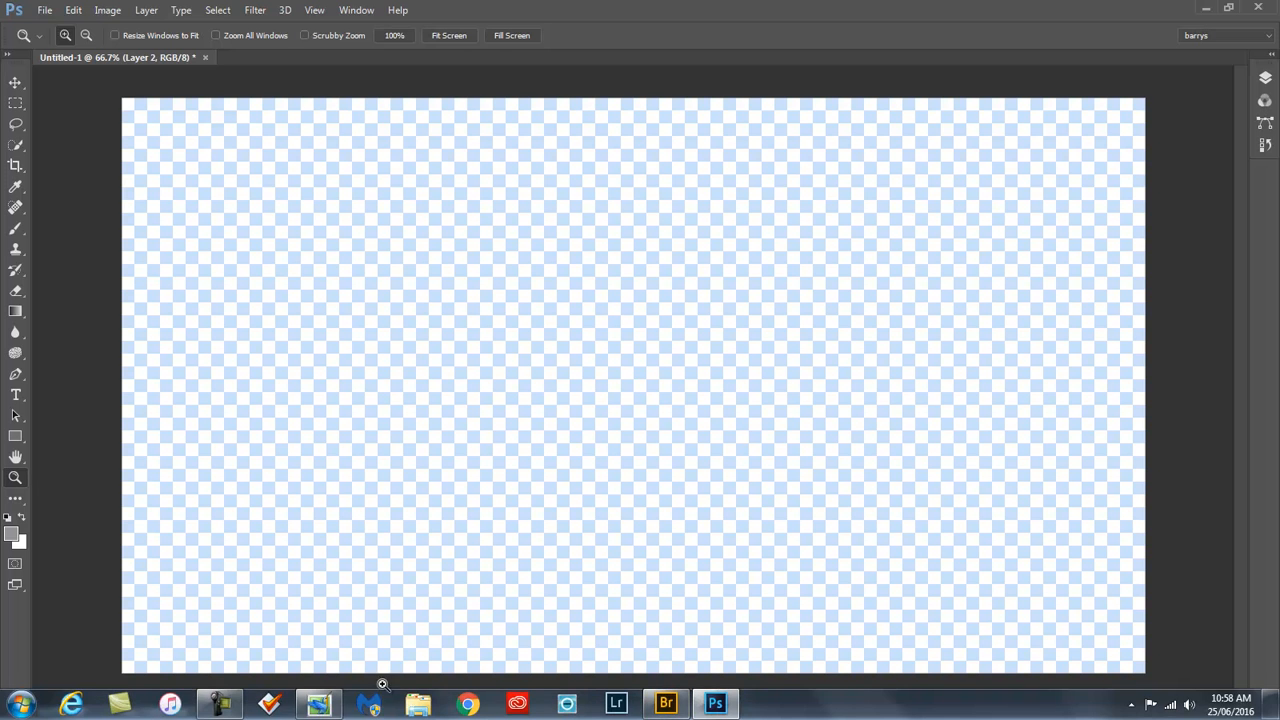
{"action": "left_click", "coordinate": [316, 708]}
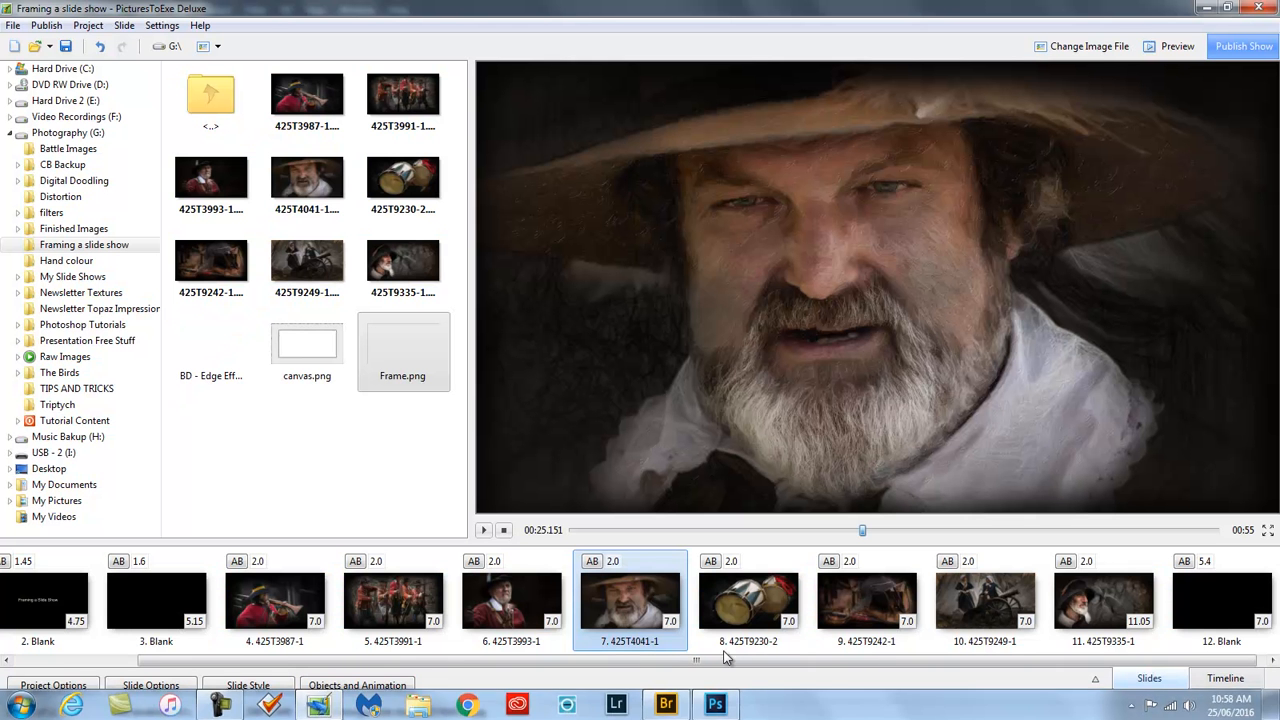
{"action": "left_click", "coordinate": [738, 613]}
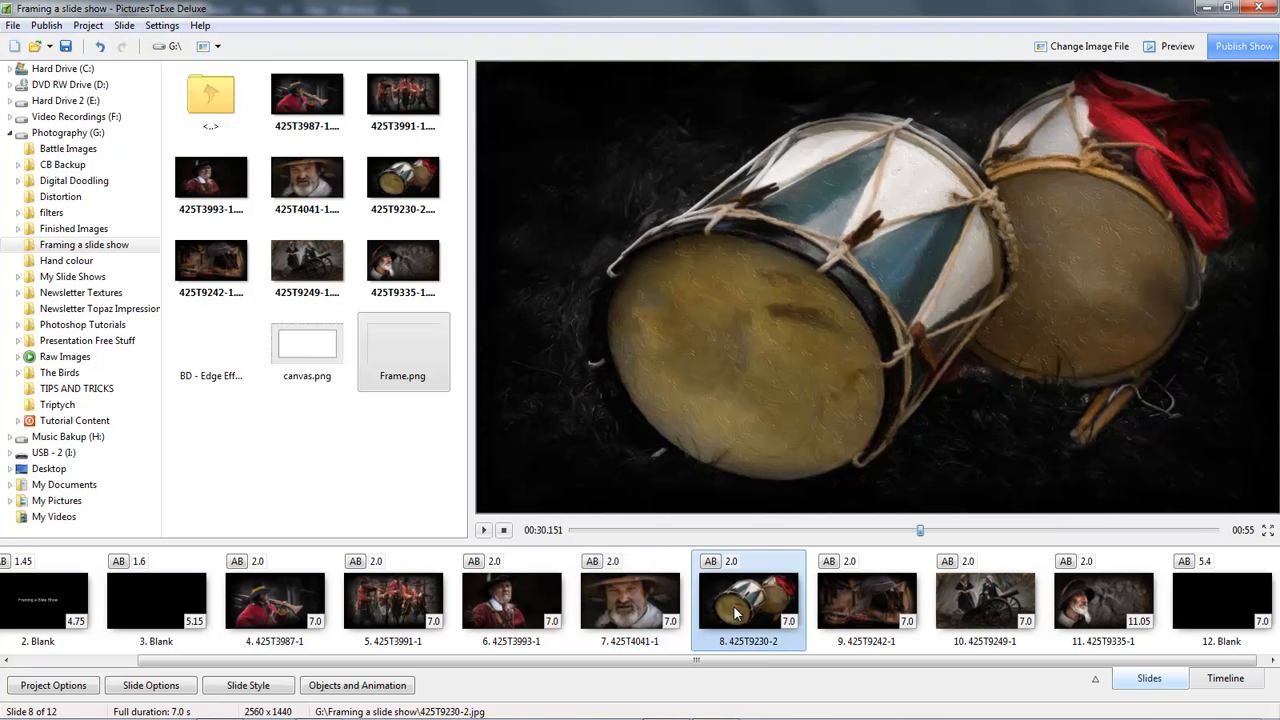
{"action": "left_click", "coordinate": [357, 686]}
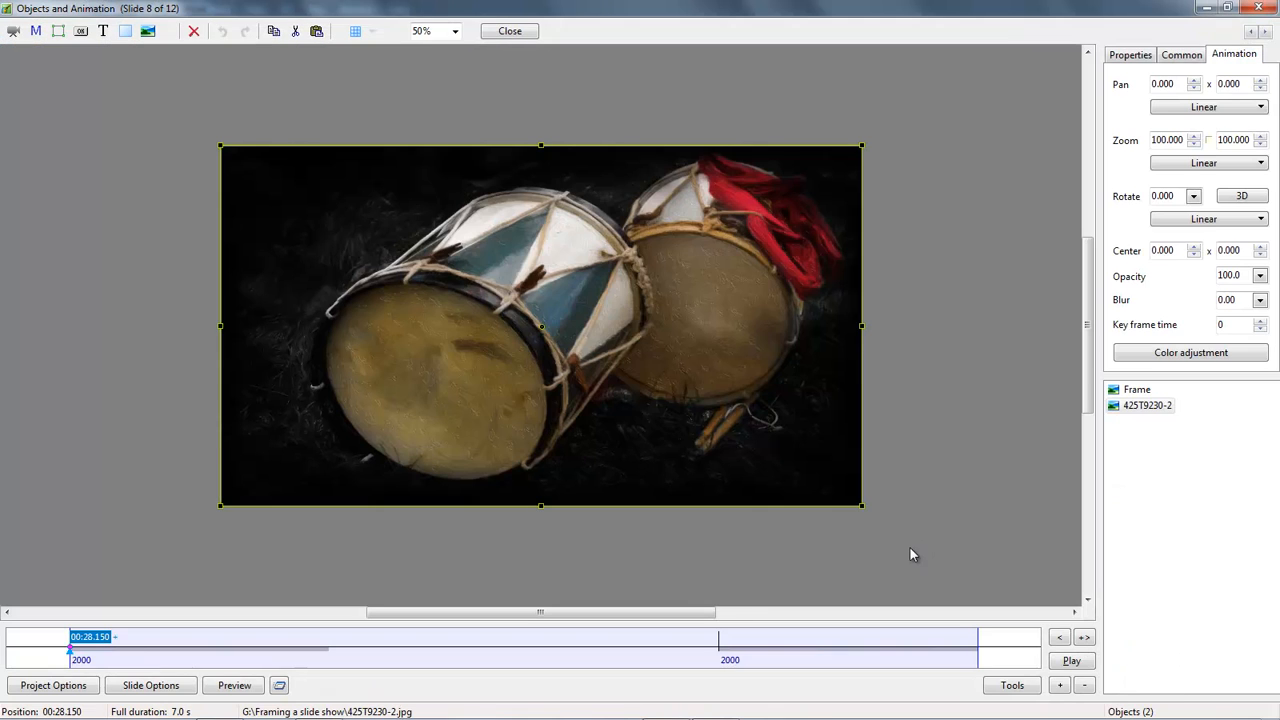
{"action": "left_click", "coordinate": [923, 316]}
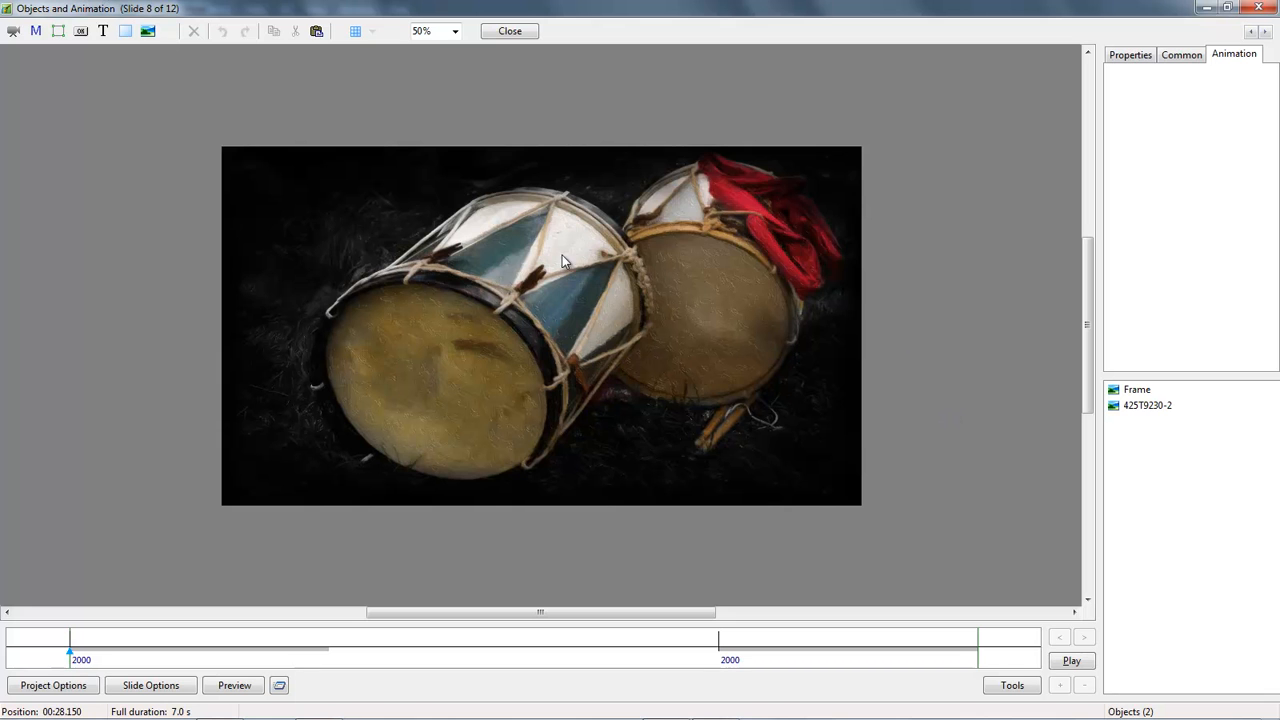
{"action": "left_click", "coordinate": [455, 31]}
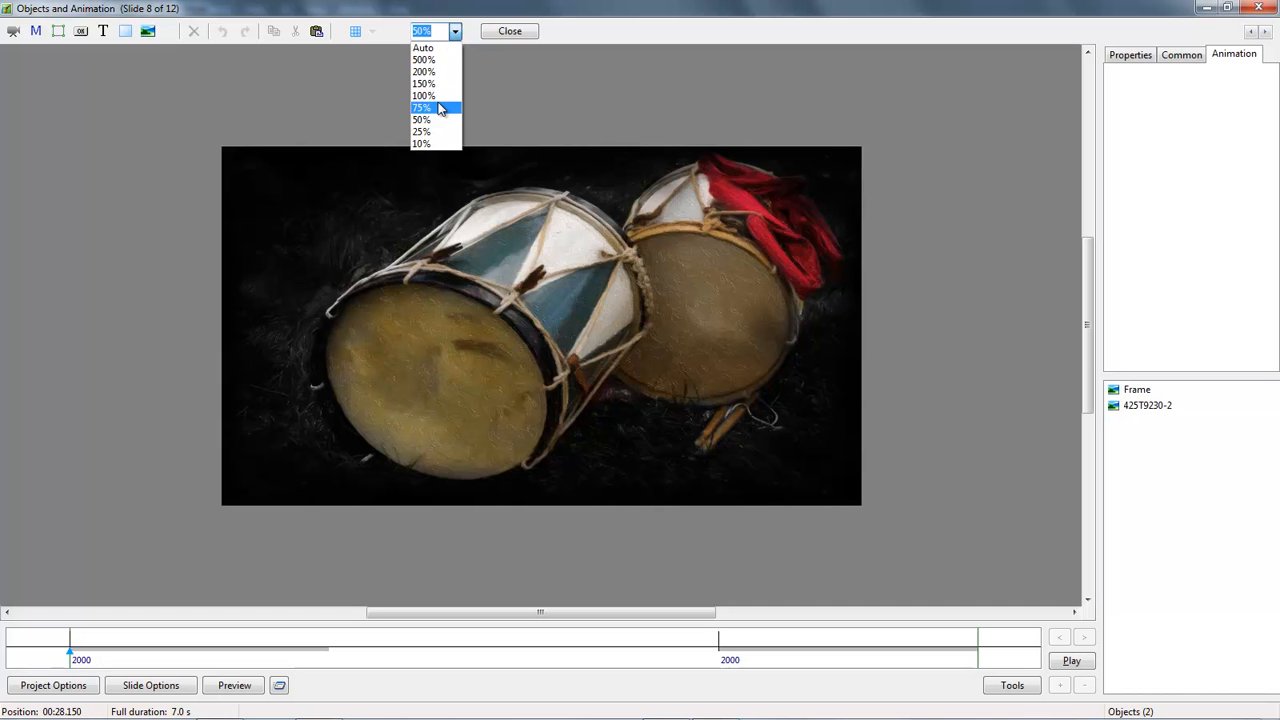
{"action": "left_click", "coordinate": [428, 108]}
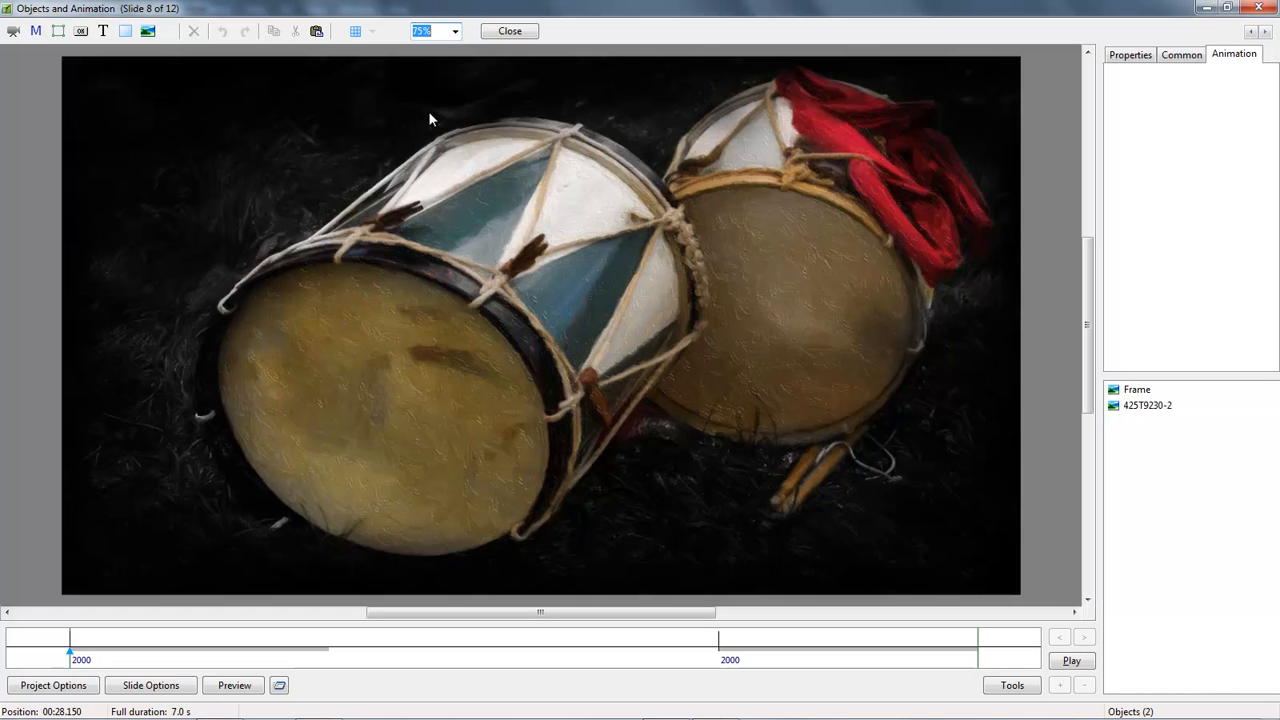
- Offset the Frame object on slide 8 down and left, to a pan of -3.000 x 5.333, exposing its thin edge line
{"action": "left_click", "coordinate": [1133, 390]}
{"action": "left_click_drag", "start_coordinate": [955, 102], "coordinate": [940, 116]}
{"action": "left_click", "coordinate": [1059, 350]}
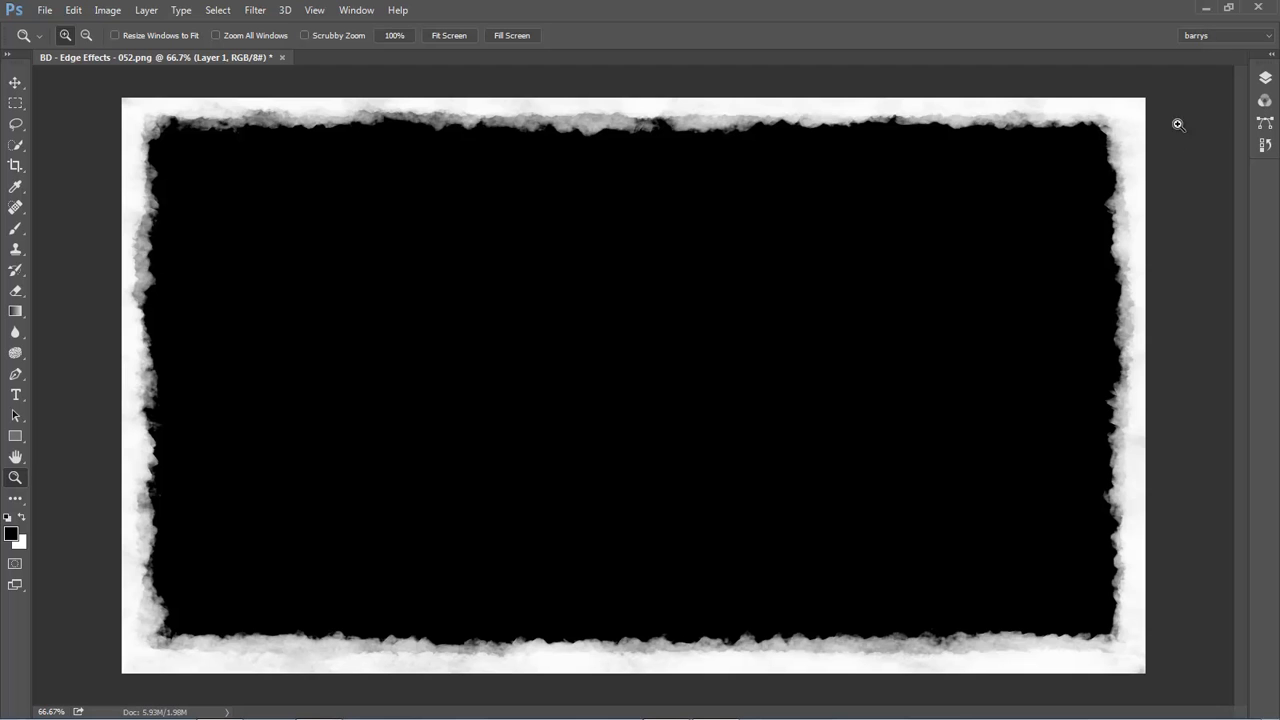
- Hide the black Layer 1 in the BD - Edge Effects - 052 document and select Layer 0
{"action": "left_click", "coordinate": [1265, 80]}
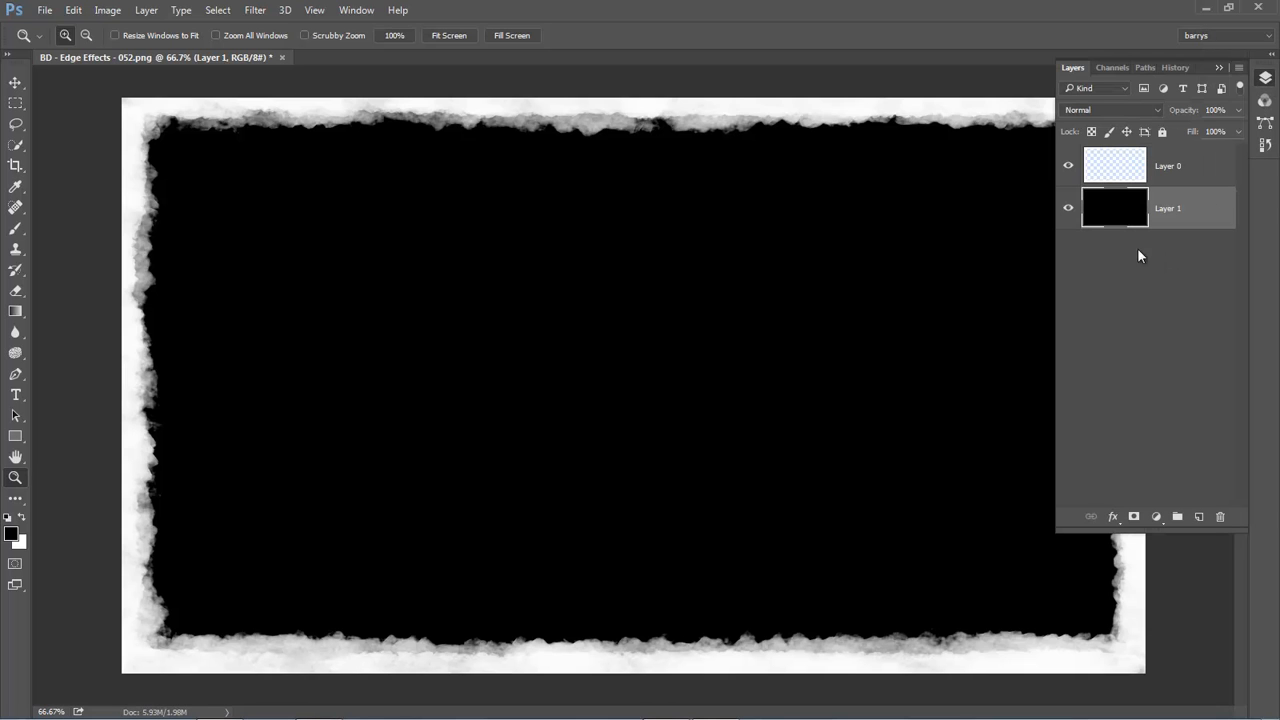
{"action": "left_click", "coordinate": [1068, 208]}
{"action": "left_click", "coordinate": [1166, 172]}
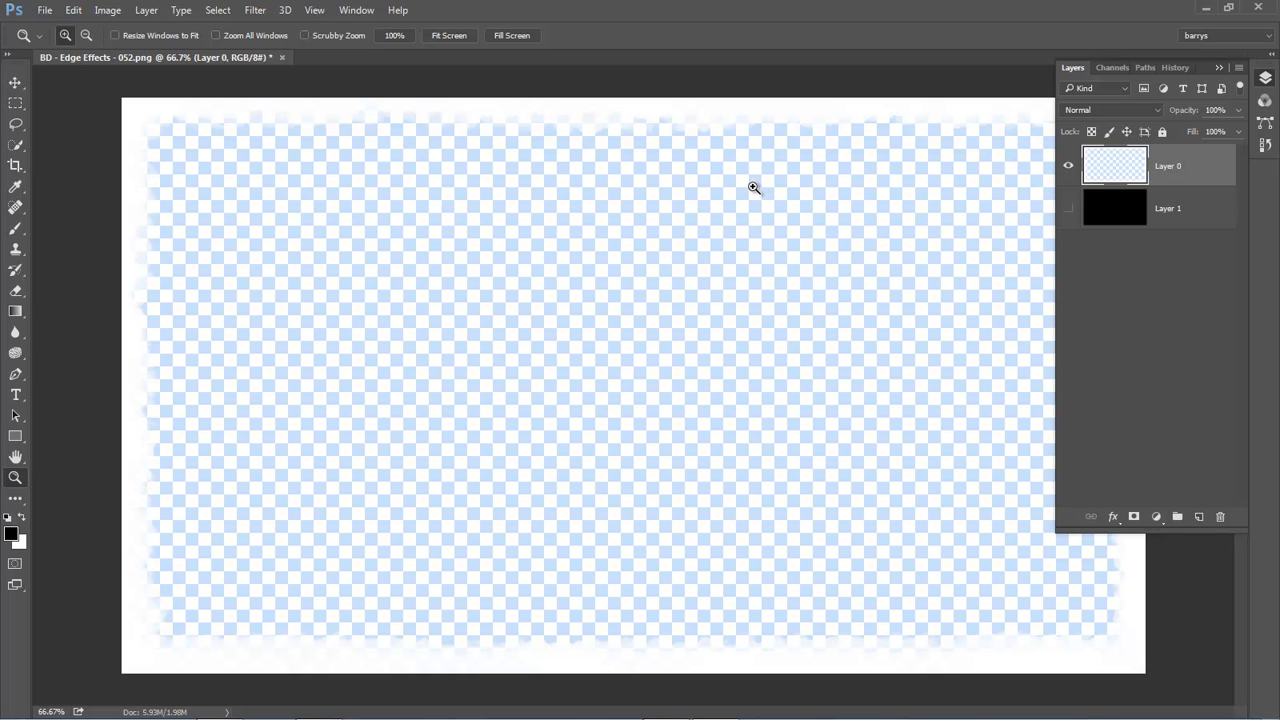
- Save the ragged-edge frame as a PNG over the existing Frame file, with Smallest / Slow compression and no interlacing
{"action": "left_click", "coordinate": [45, 10]}
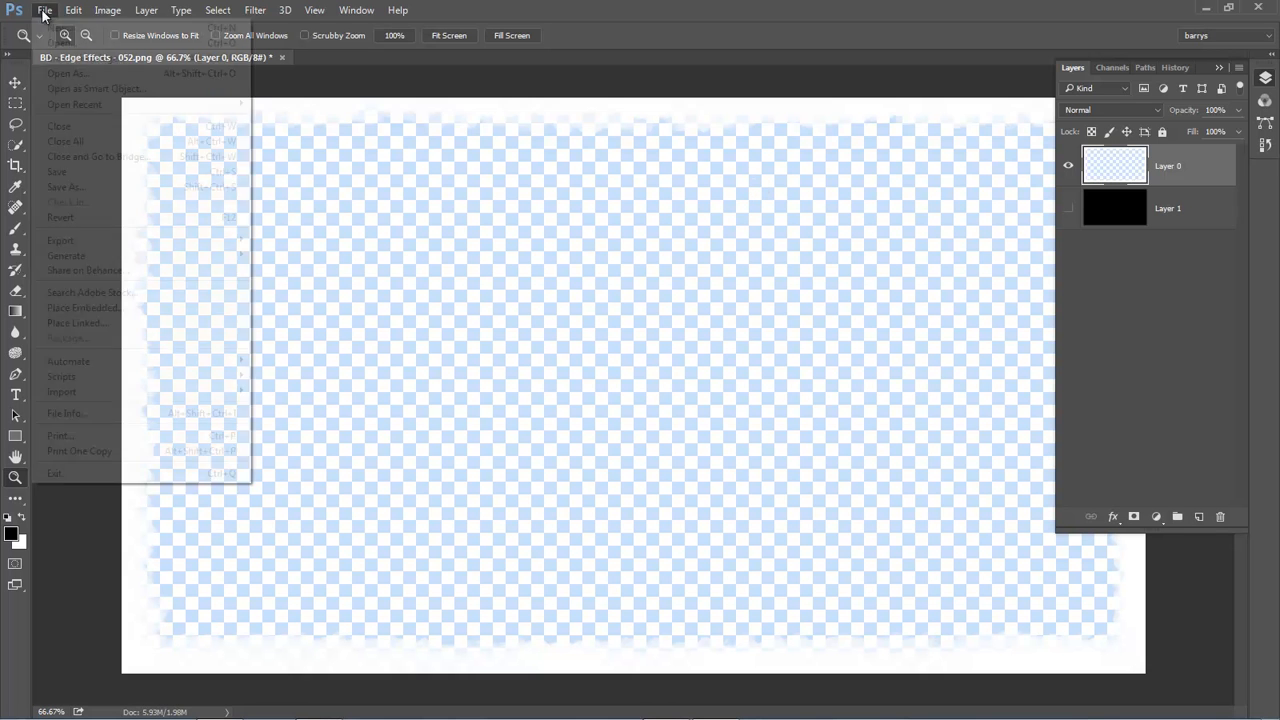
{"action": "left_click", "coordinate": [57, 189]}
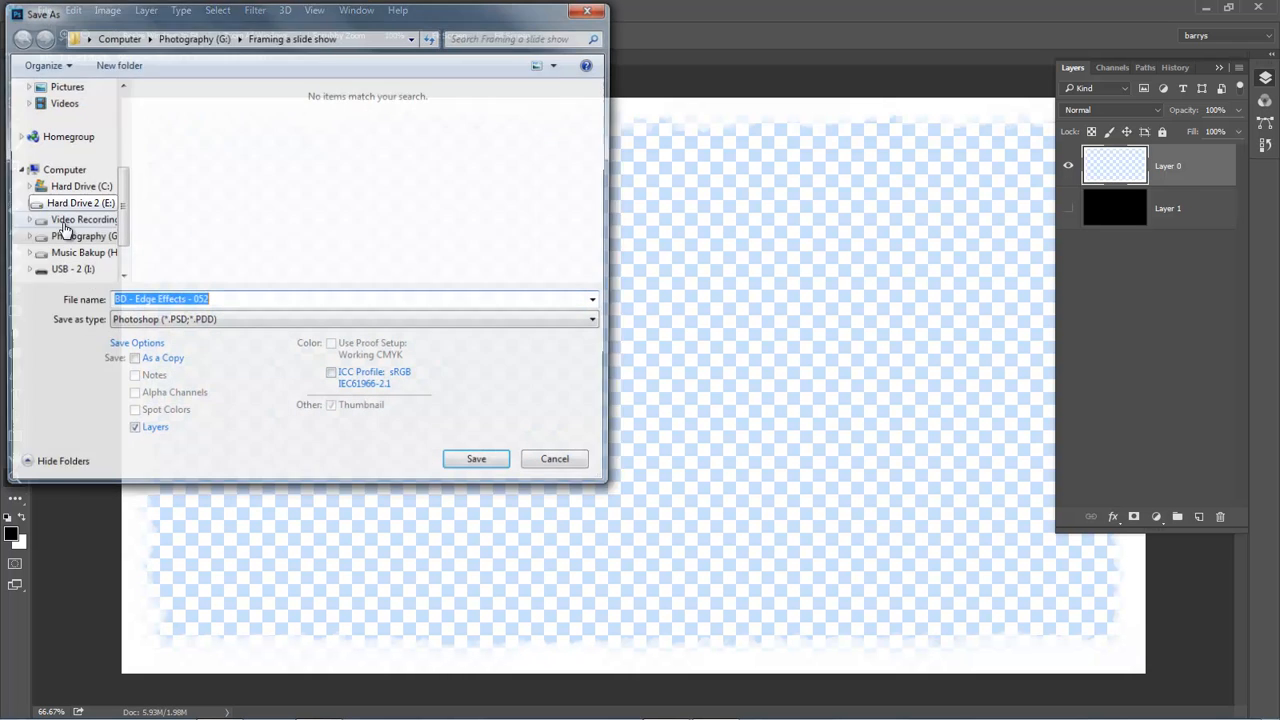
{"action": "left_click", "coordinate": [598, 321]}
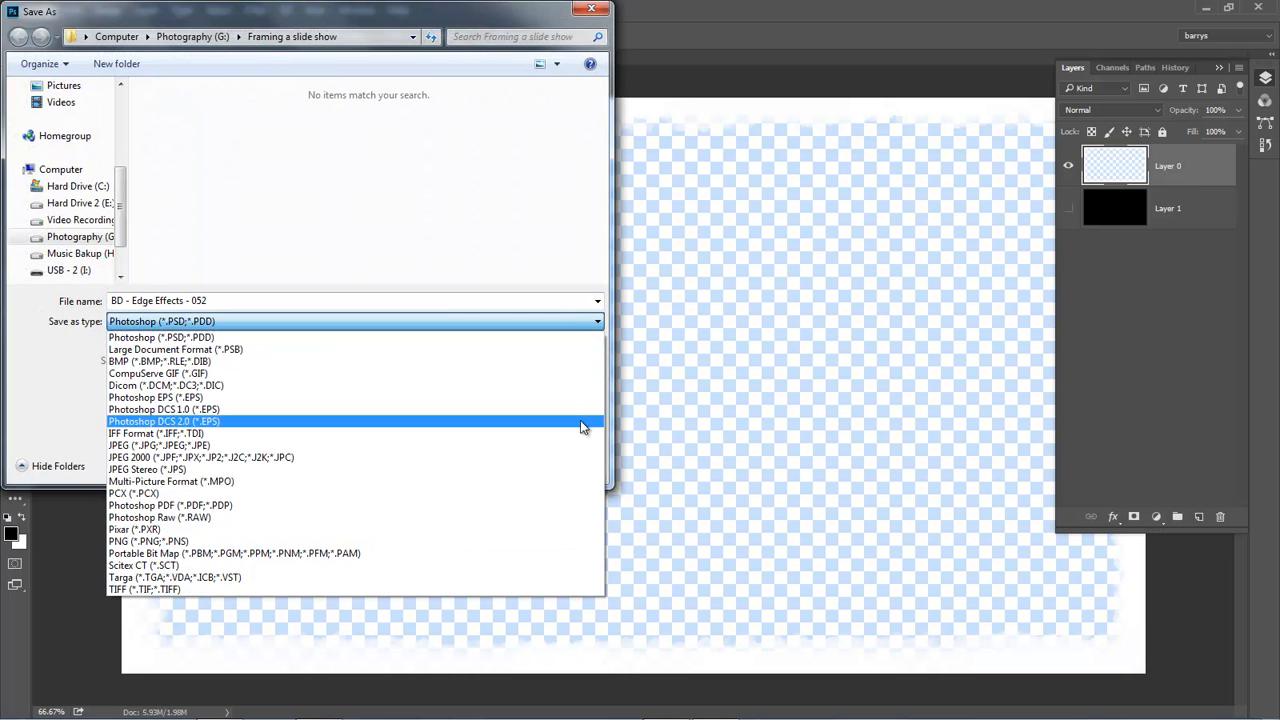
{"action": "left_click", "coordinate": [556, 541]}
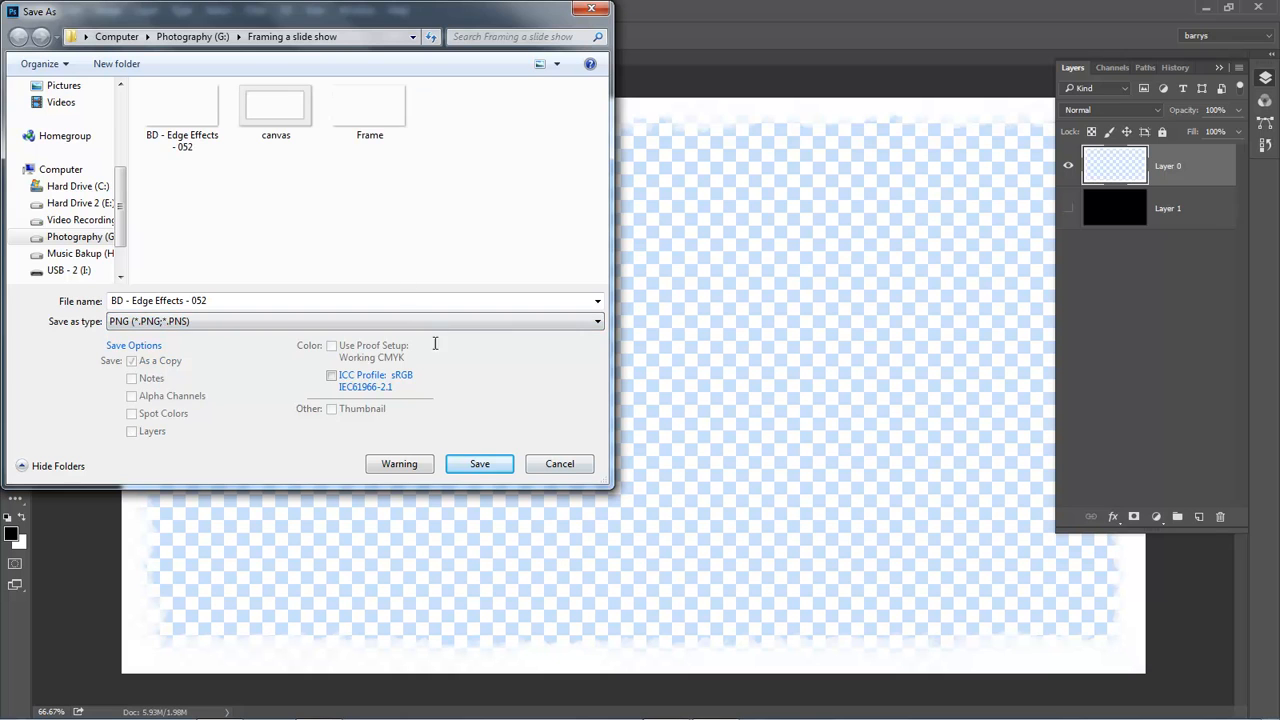
{"action": "left_click", "coordinate": [368, 113]}
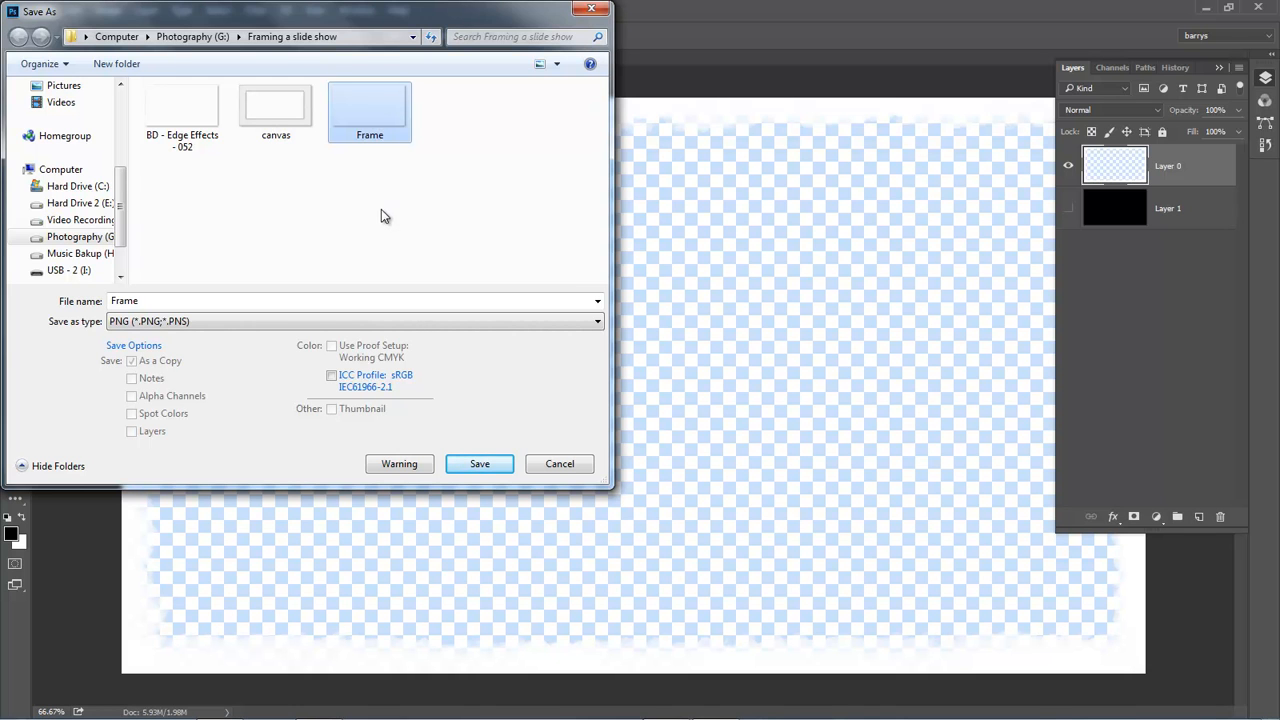
{"action": "left_click", "coordinate": [476, 463]}
{"action": "left_click", "coordinate": [676, 369]}
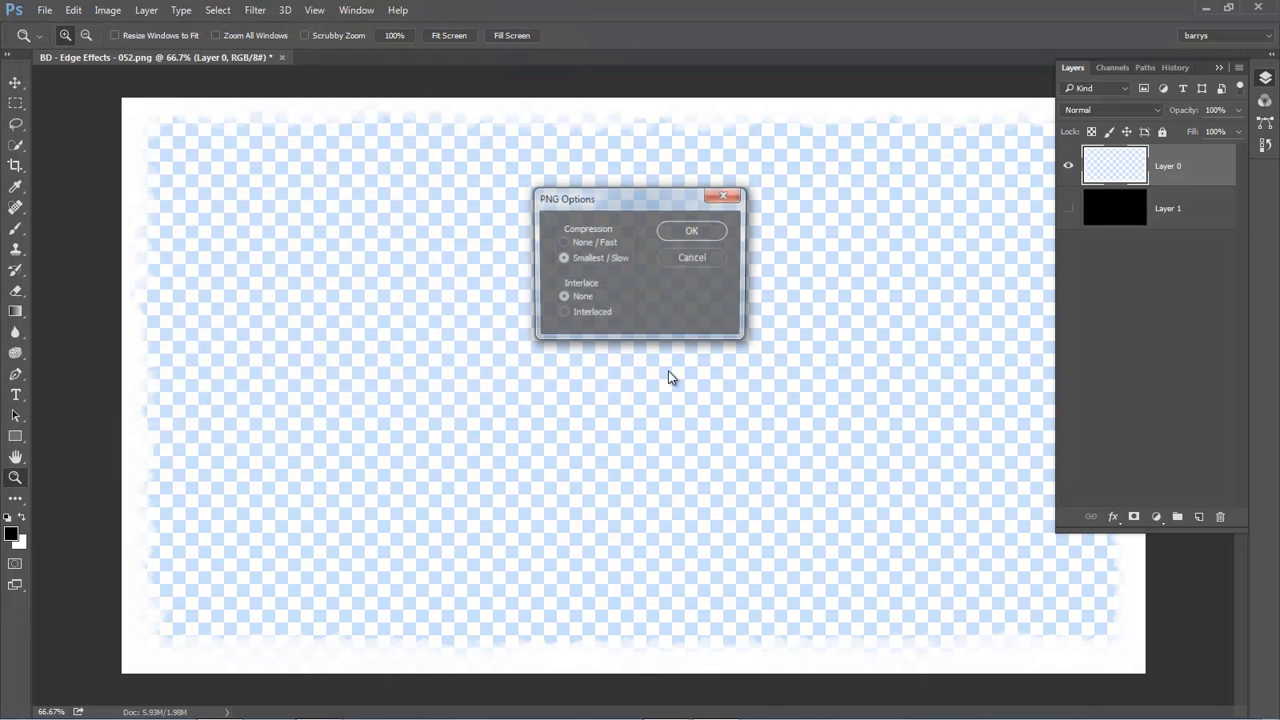
{"action": "left_click", "coordinate": [683, 231]}
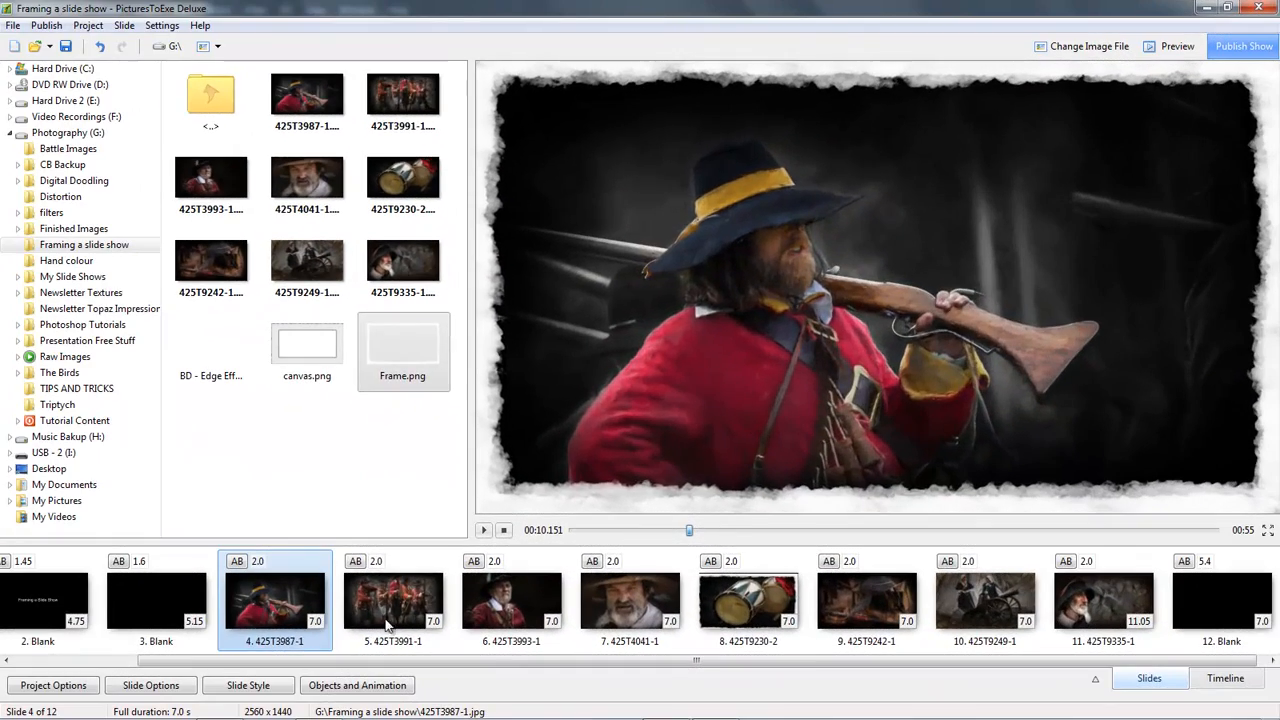
- Look through slides 5 to 9 in PicturesToExe to check how the ragged-edge frame fits each image
{"action": "left_click", "coordinate": [392, 610]}
{"action": "left_click", "coordinate": [505, 605]}
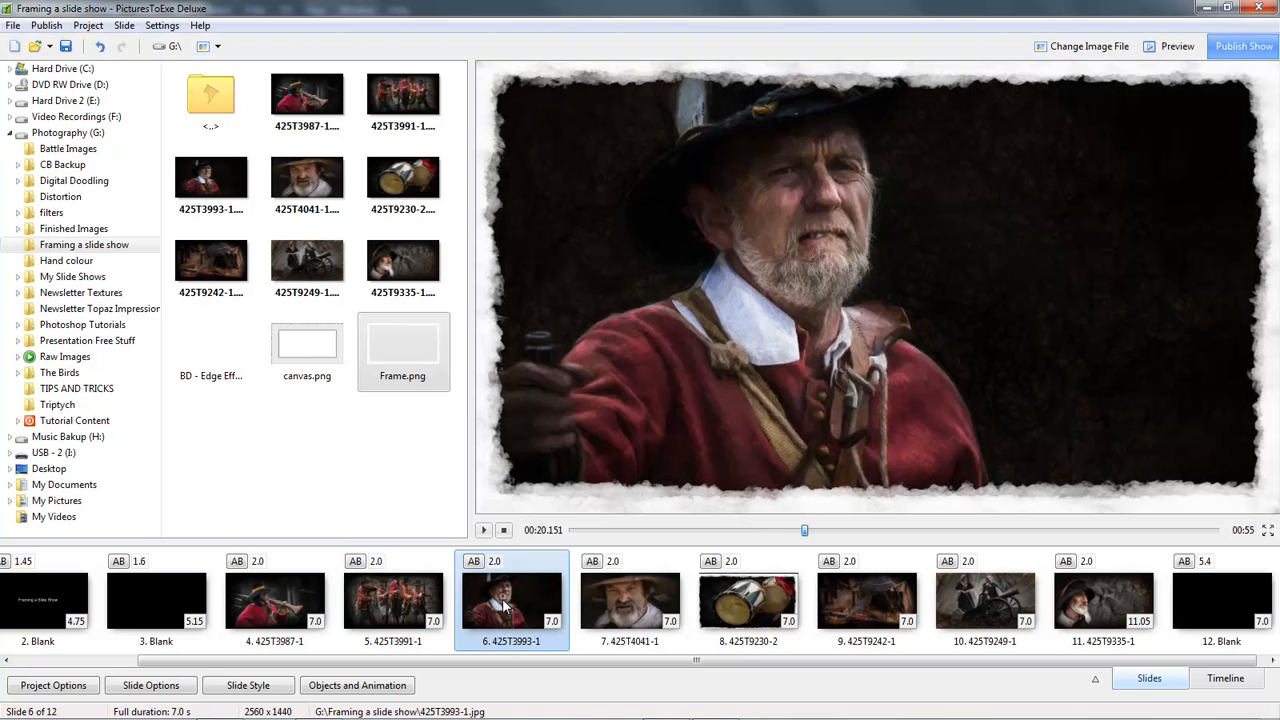
{"action": "left_click", "coordinate": [620, 602]}
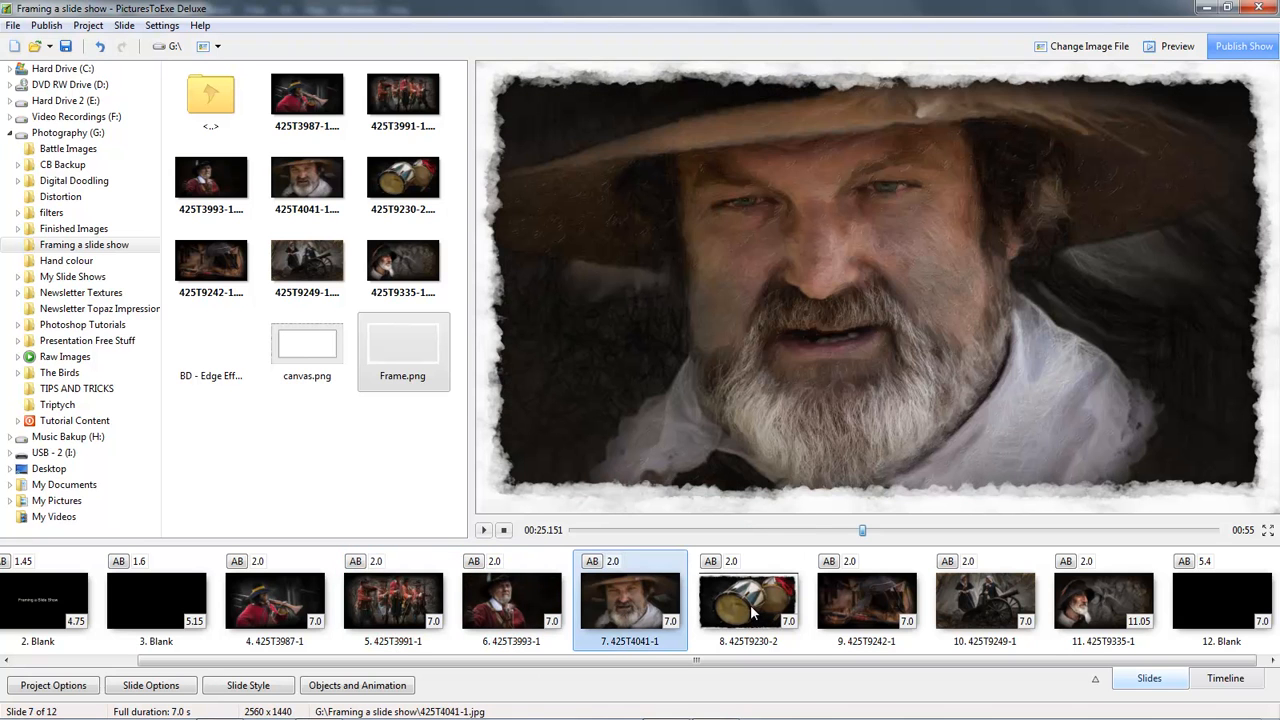
{"action": "left_click", "coordinate": [756, 610]}
{"action": "left_click", "coordinate": [864, 604]}
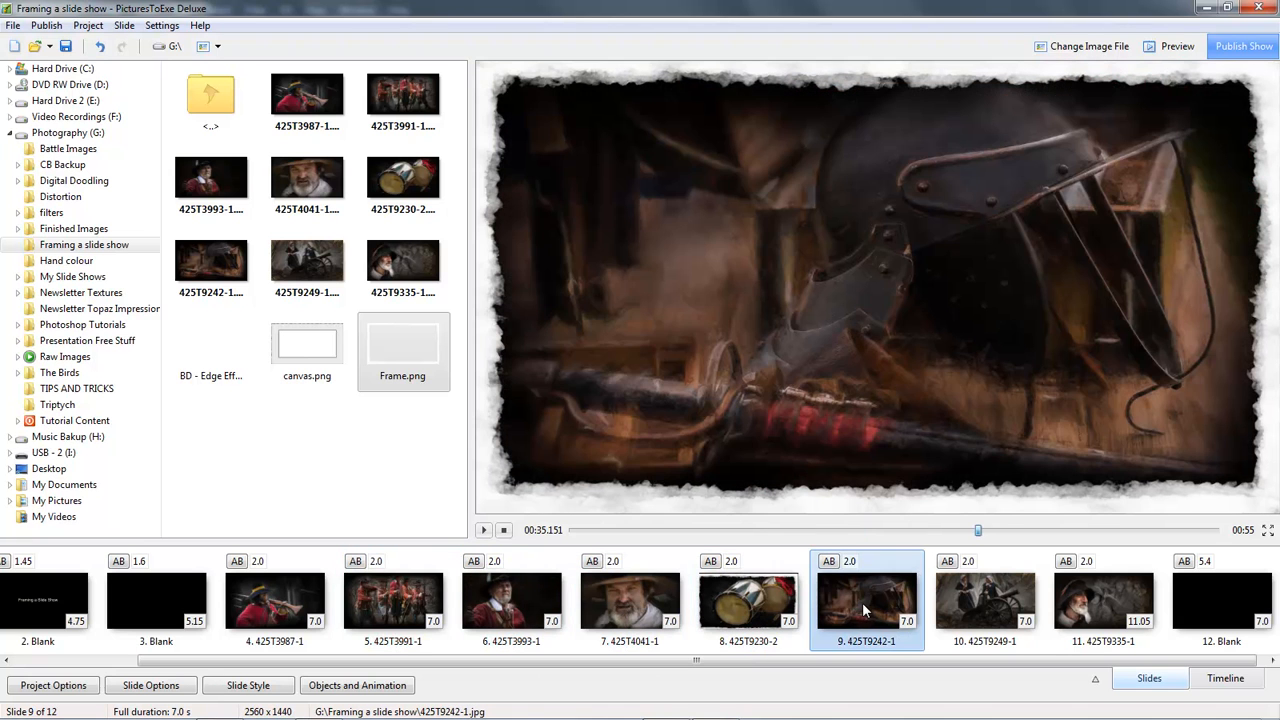
- Reset the pan of the Frame object on slide 8 to 0.000 x 0.000 in the objects and animation editor, then close it
{"action": "left_click", "coordinate": [762, 618]}
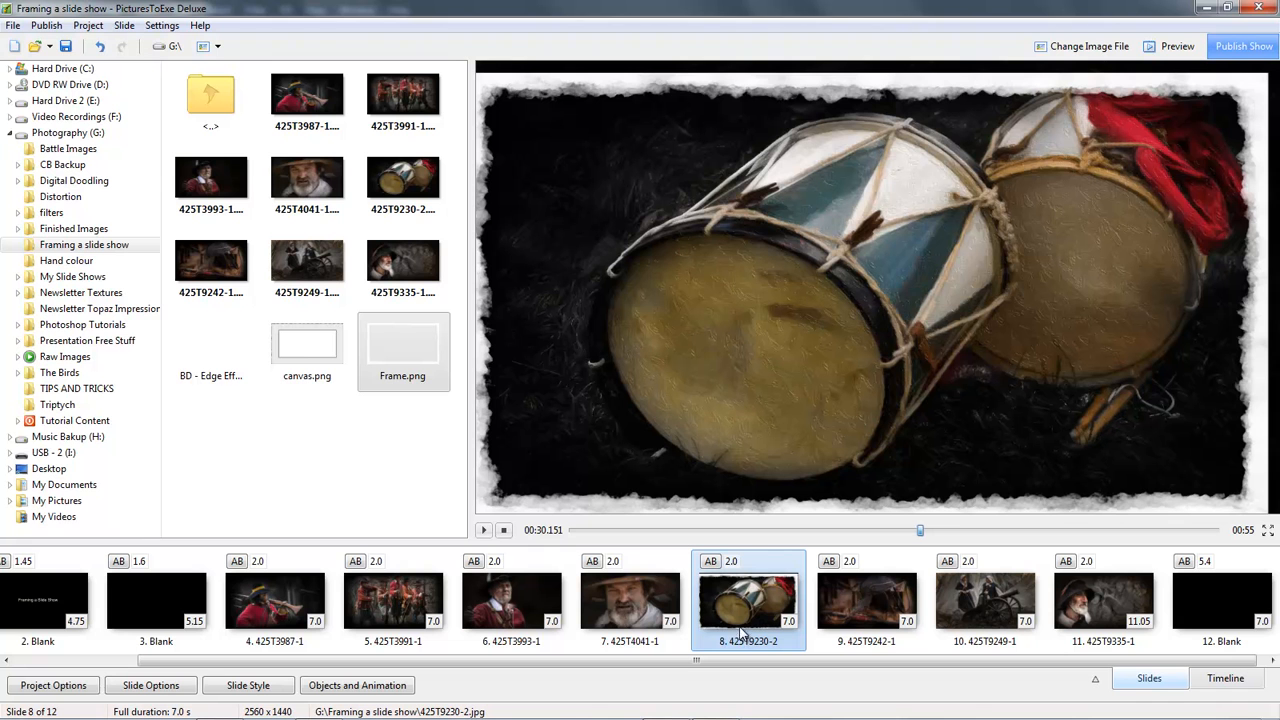
{"action": "left_click", "coordinate": [366, 690]}
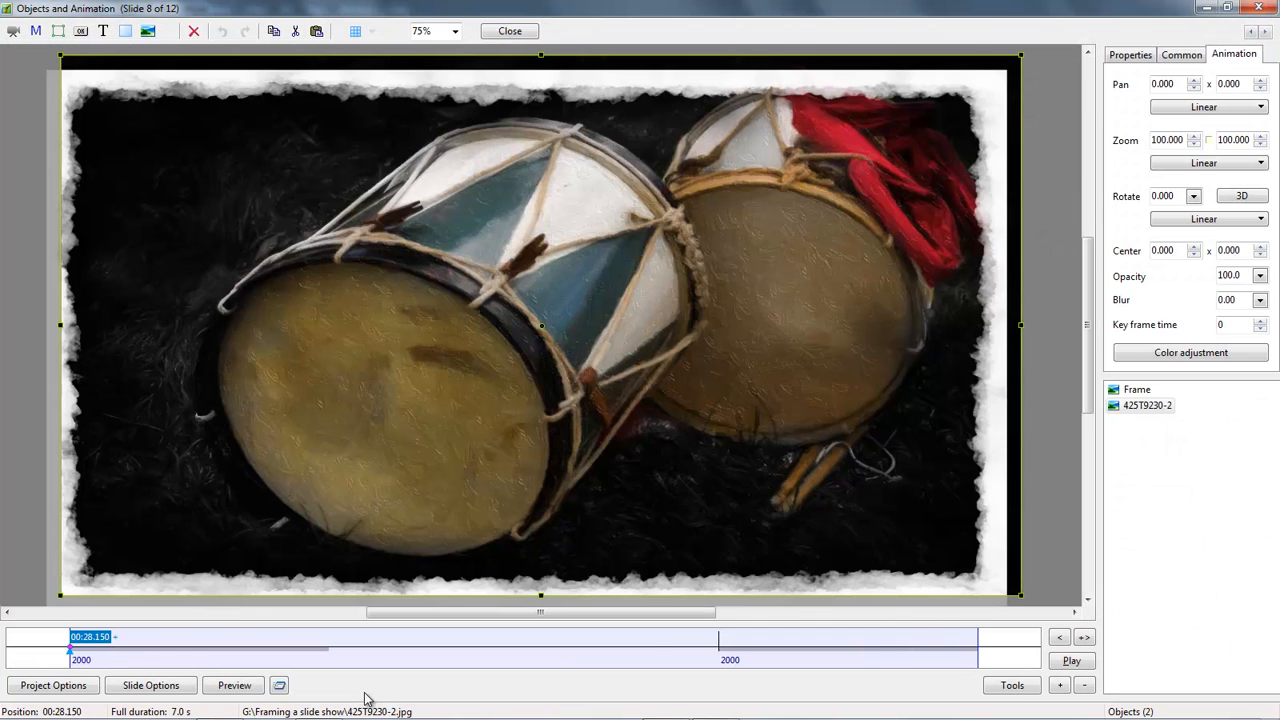
{"action": "left_click", "coordinate": [1138, 390]}
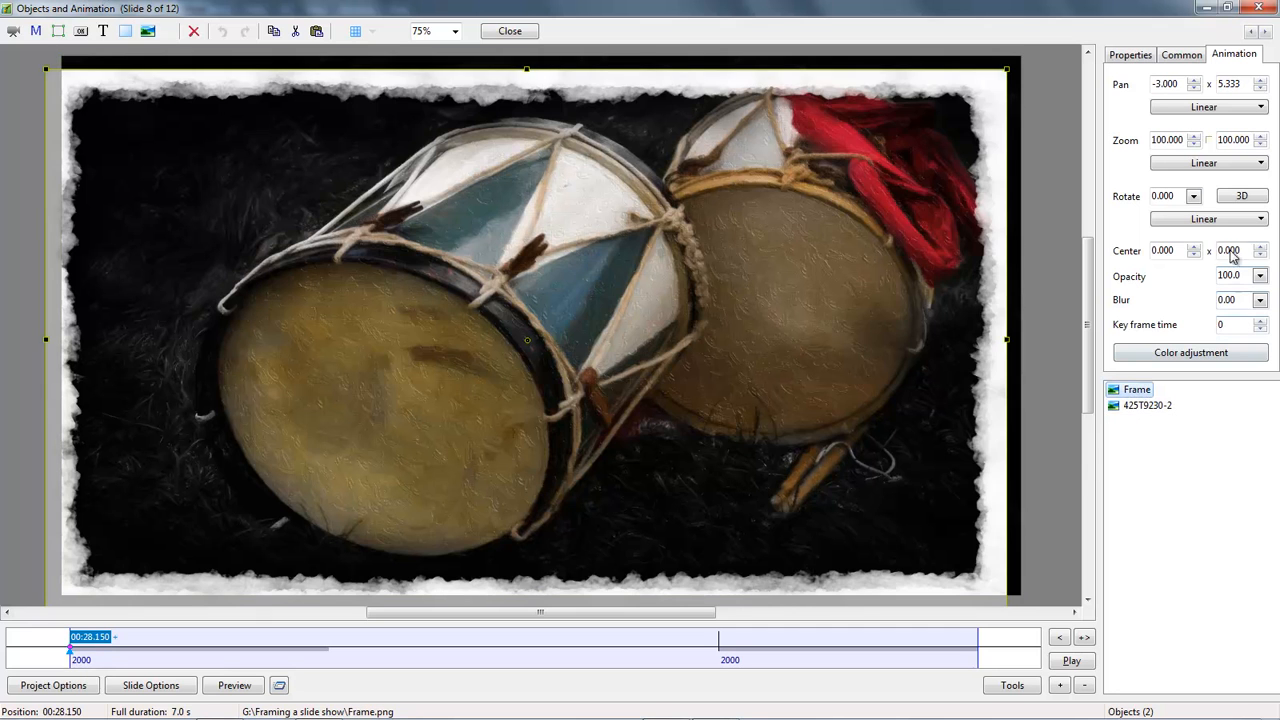
{"action": "left_click", "coordinate": [1121, 87]}
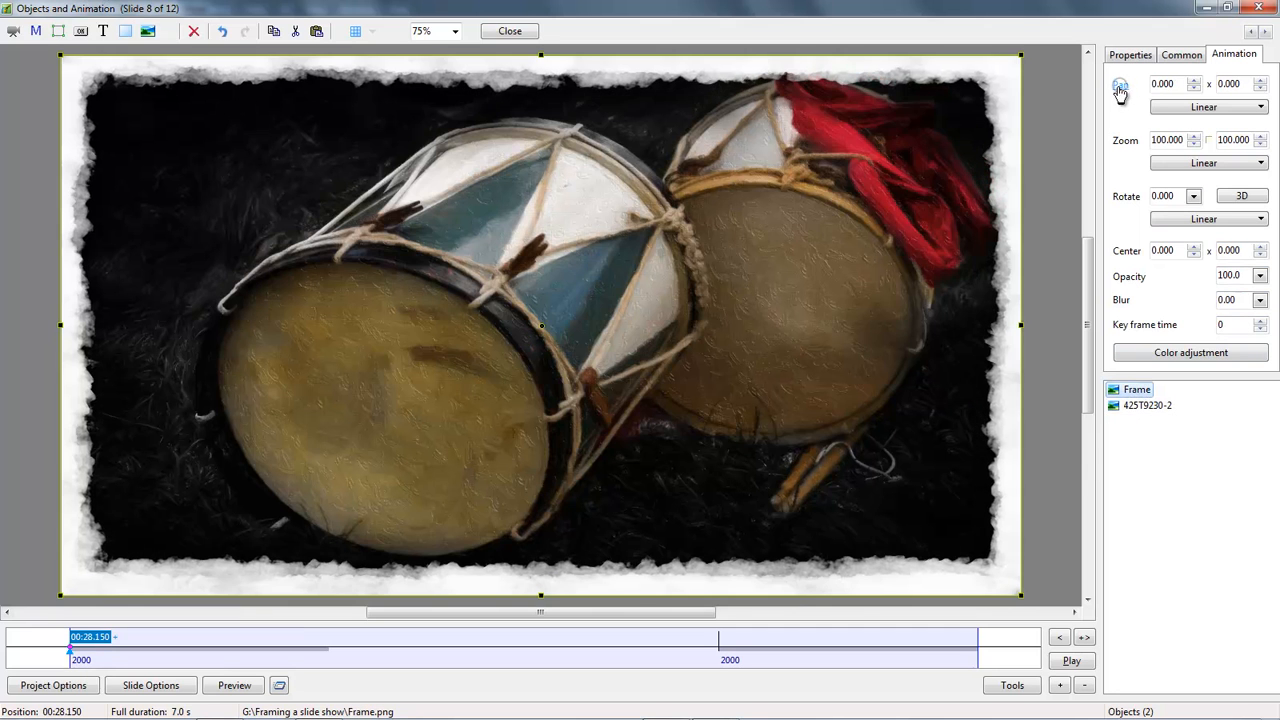
{"action": "left_click", "coordinate": [518, 34]}
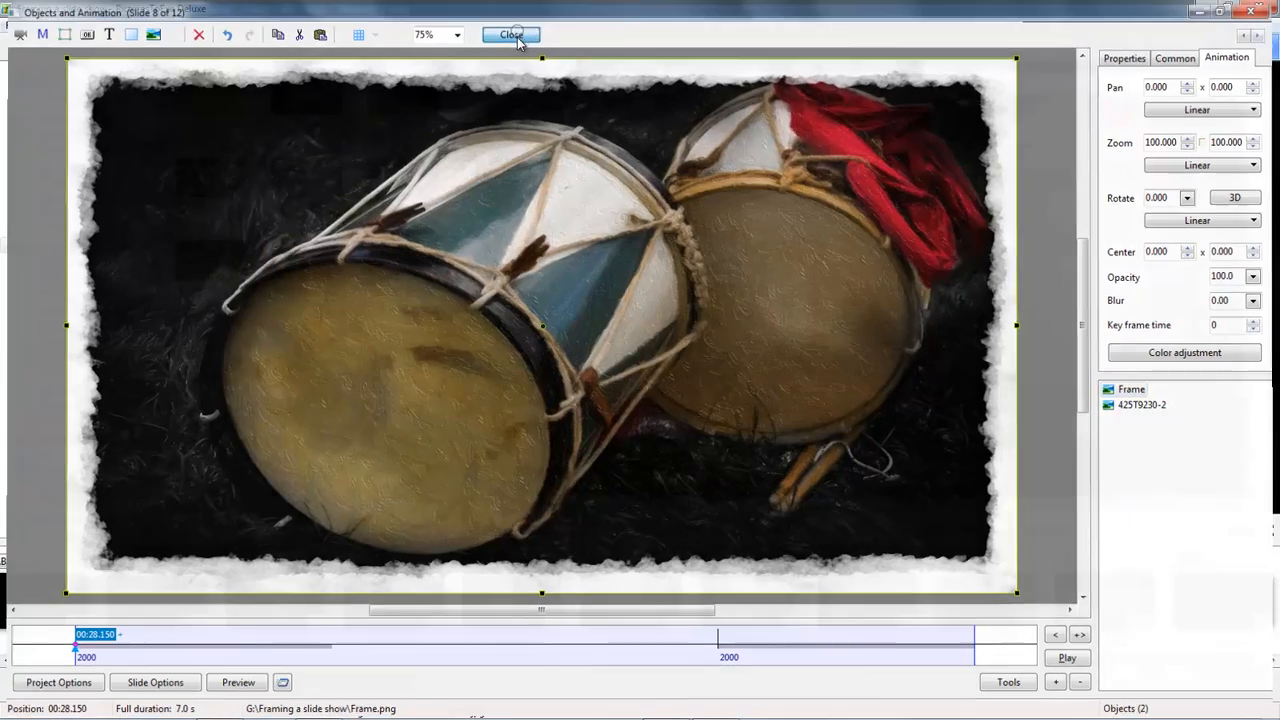
- Check the ragged-edge frame on slides 9, 10 and 11
{"action": "left_click", "coordinate": [870, 600]}
{"action": "left_click", "coordinate": [980, 606]}
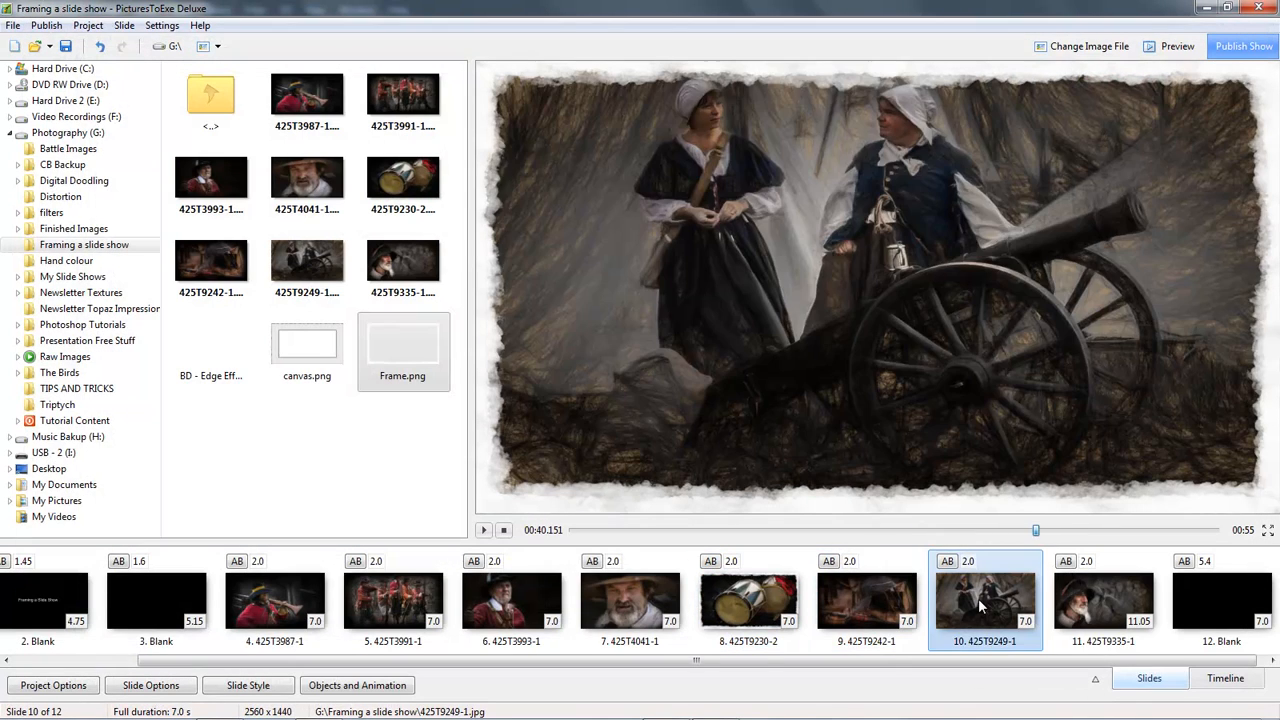
{"action": "left_click", "coordinate": [1080, 607]}
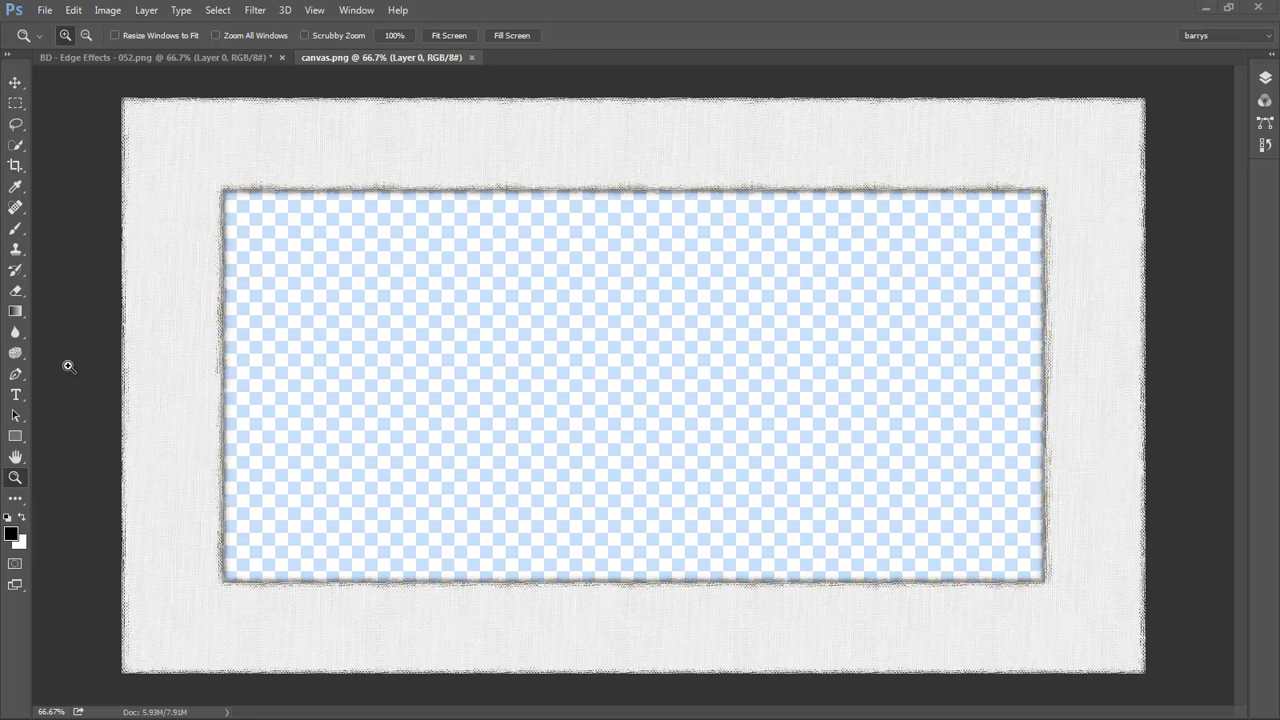
- Save canvas.png as a PNG over the existing Frame file, with Smallest / Slow compression and no interlacing
{"action": "left_click", "coordinate": [45, 10]}
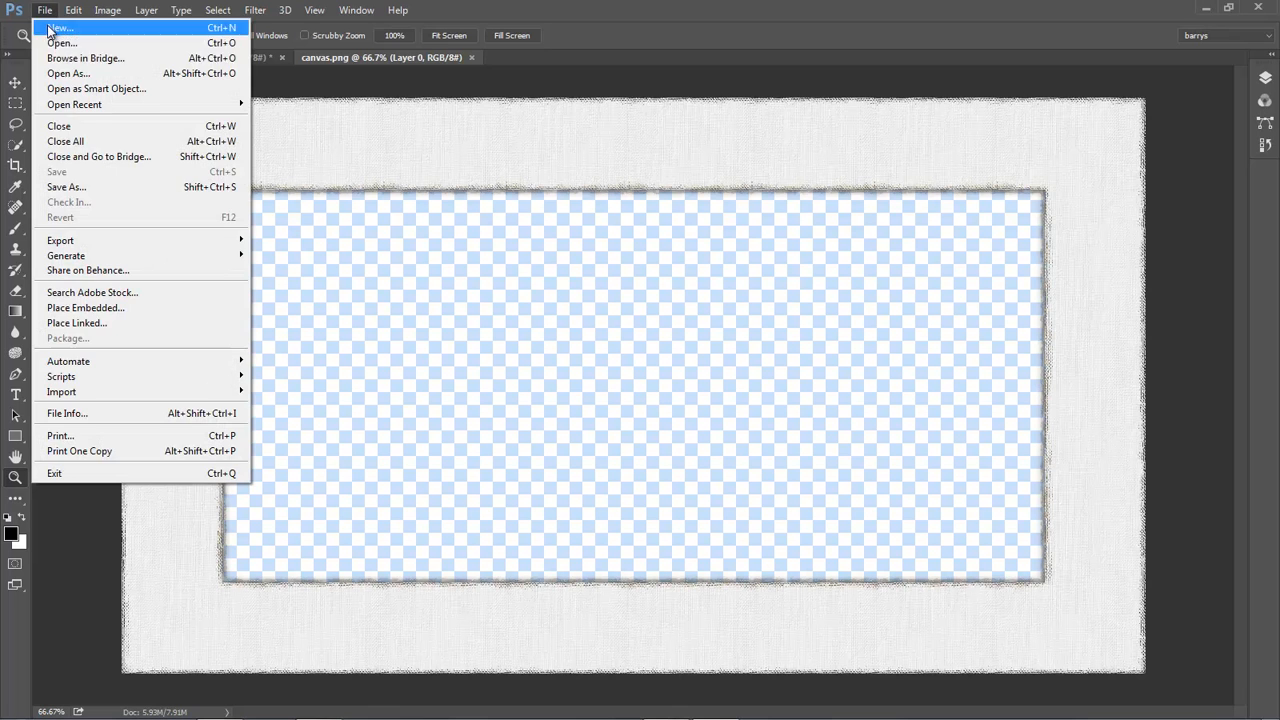
{"action": "left_click", "coordinate": [70, 189]}
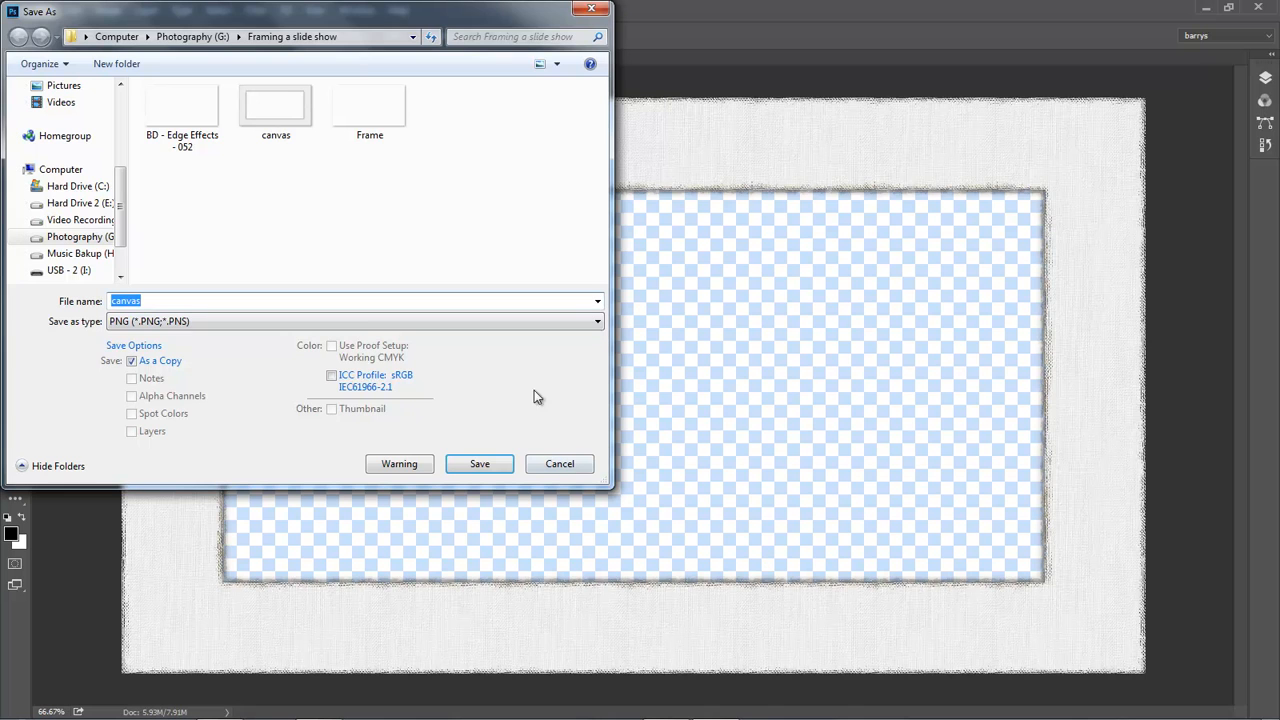
{"action": "left_click", "coordinate": [366, 113]}
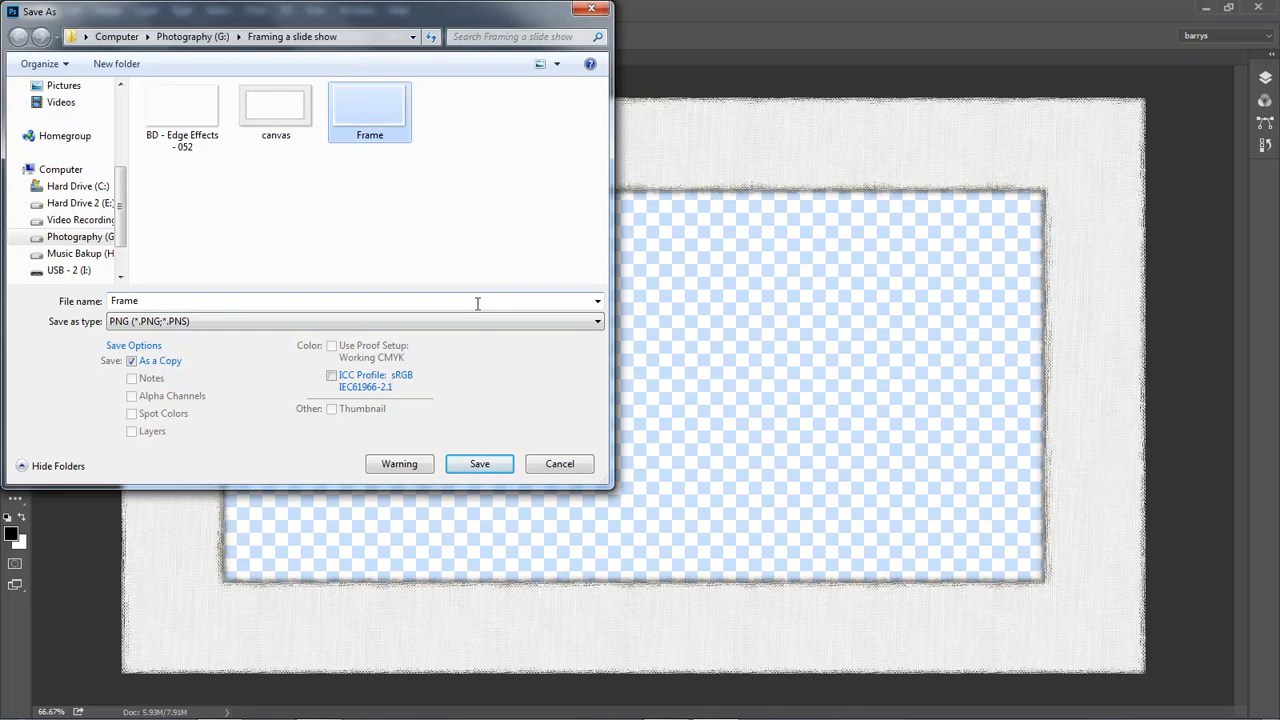
{"action": "left_click", "coordinate": [478, 464]}
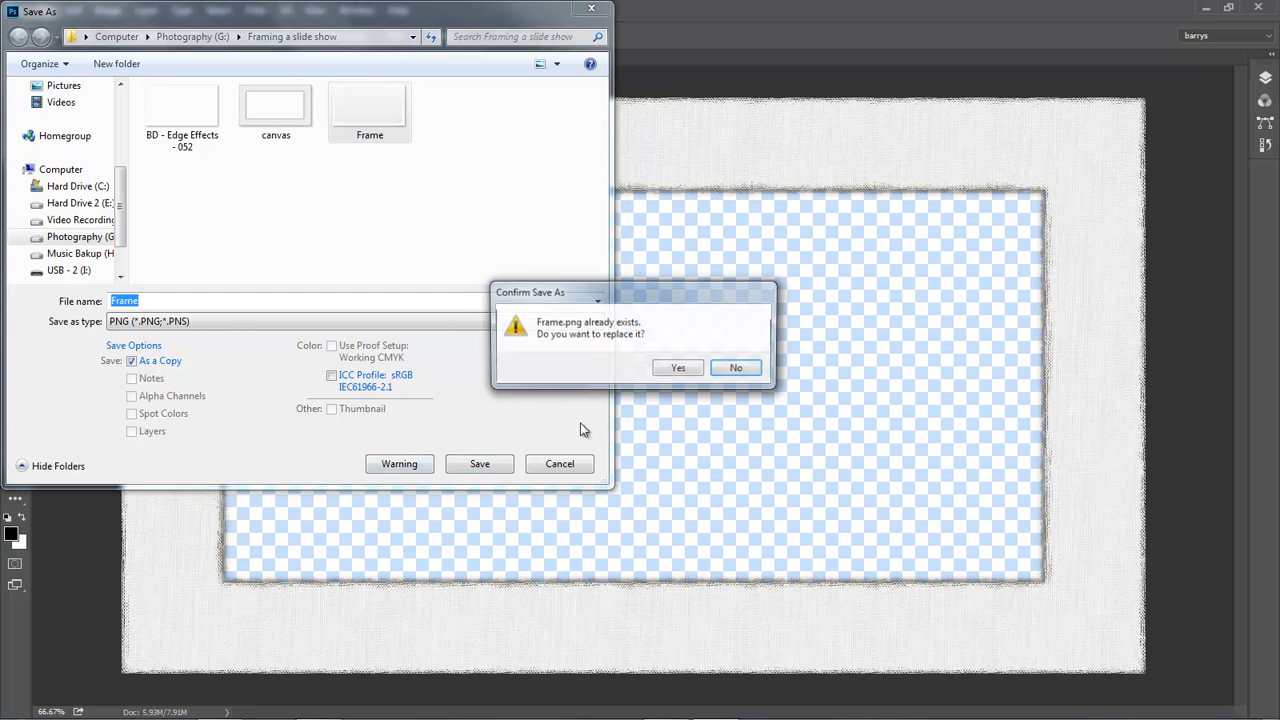
{"action": "left_click", "coordinate": [677, 368]}
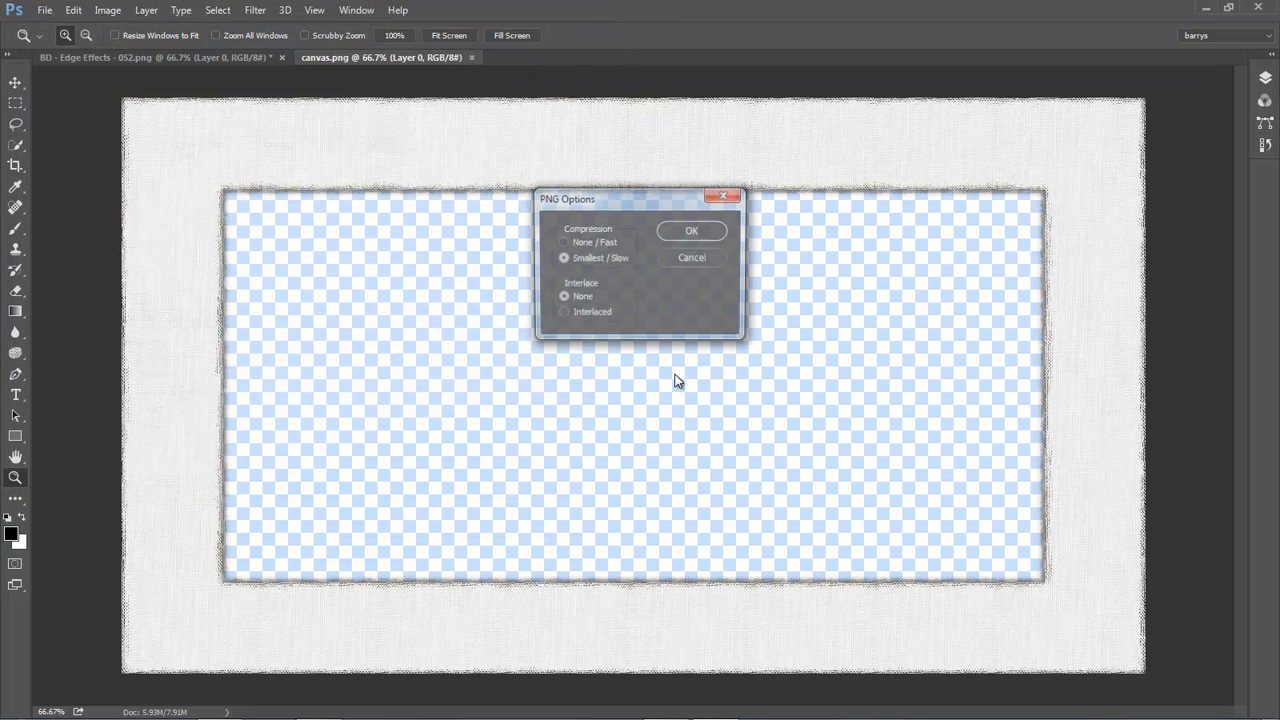
{"action": "left_click", "coordinate": [690, 233]}
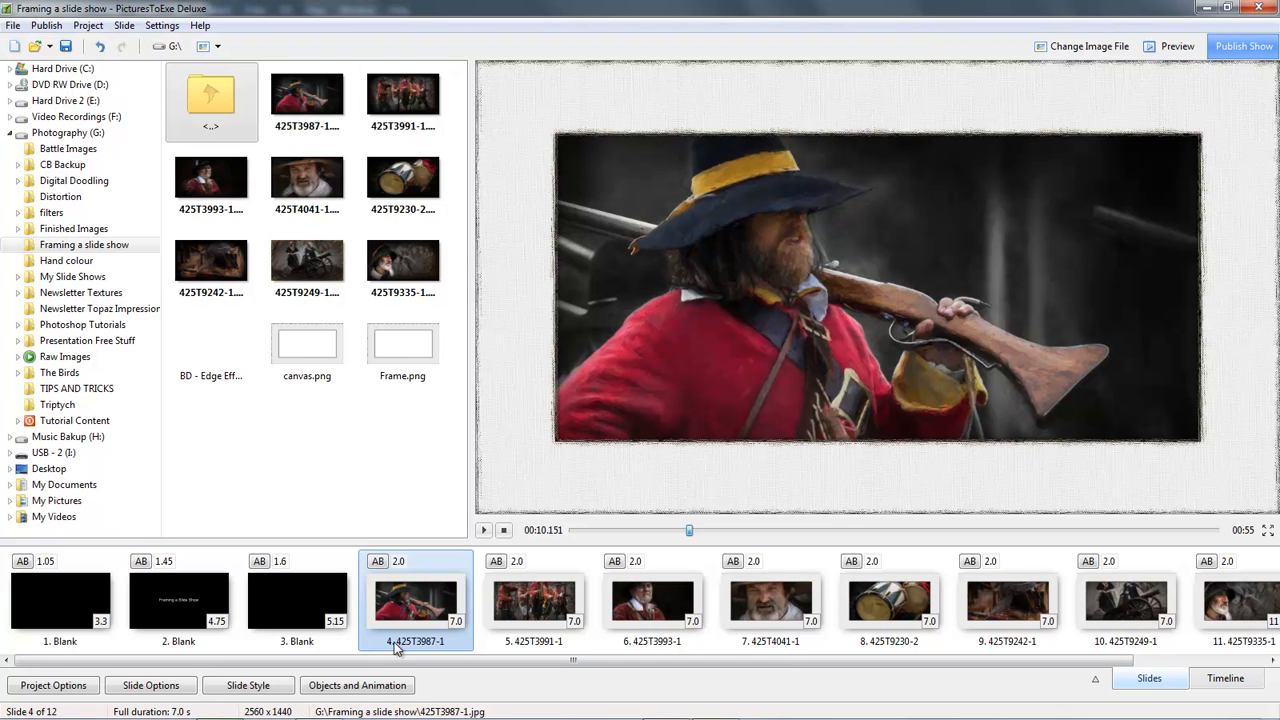
- Zoom the slide 4 image out to about 85.6% at its 7000 ms end keyframe and play the animation behind the canvas frame
{"action": "left_click", "coordinate": [379, 686]}
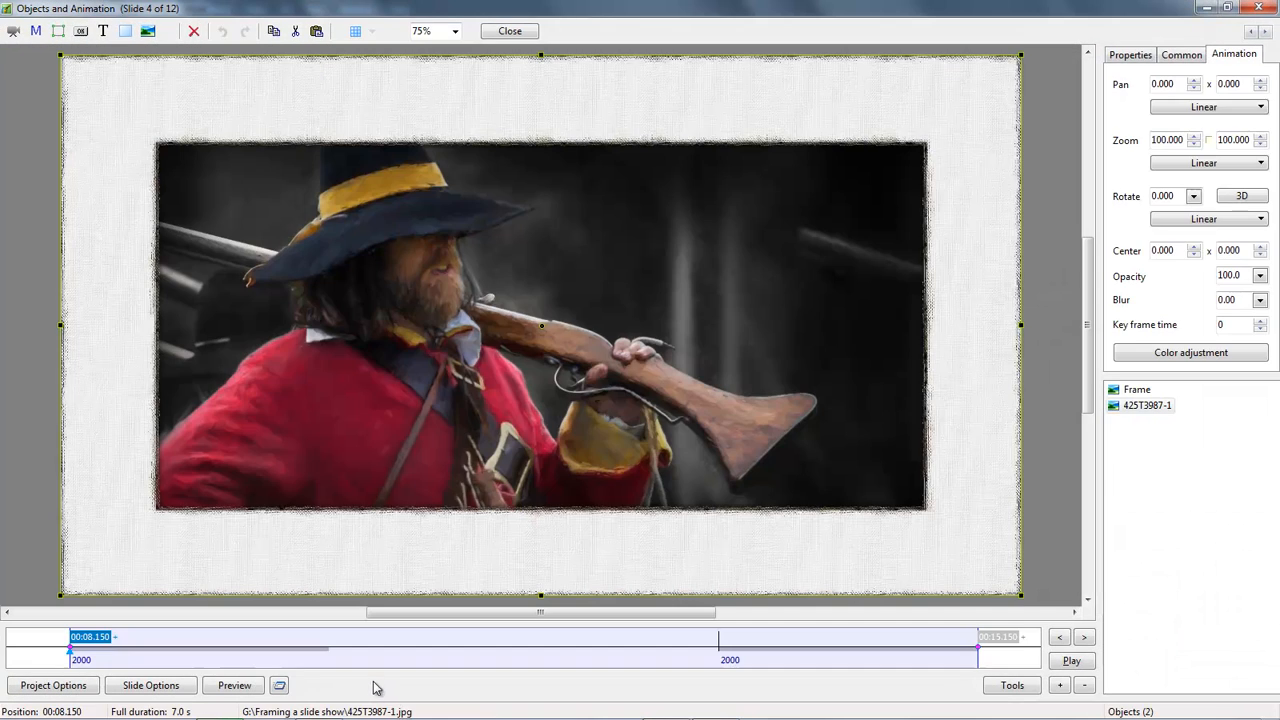
{"action": "left_click", "coordinate": [999, 640]}
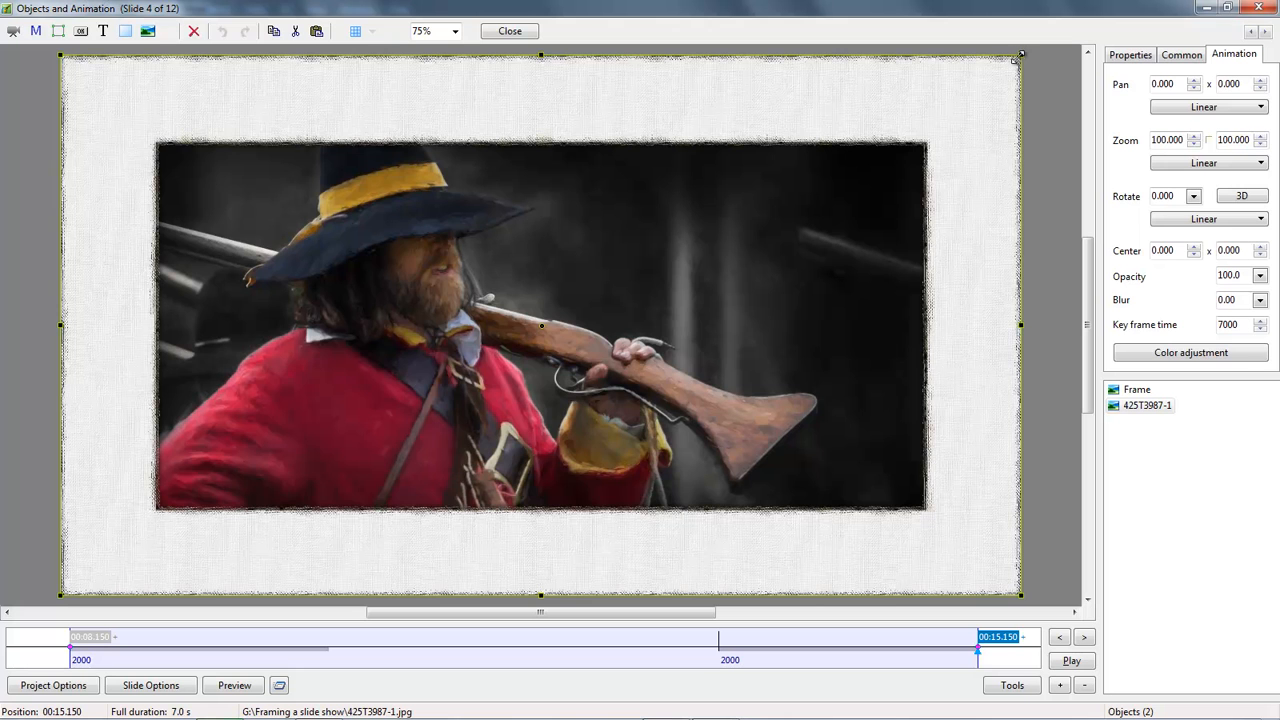
{"action": "left_click_drag", "start_coordinate": [1021, 55], "coordinate": [945, 94]}
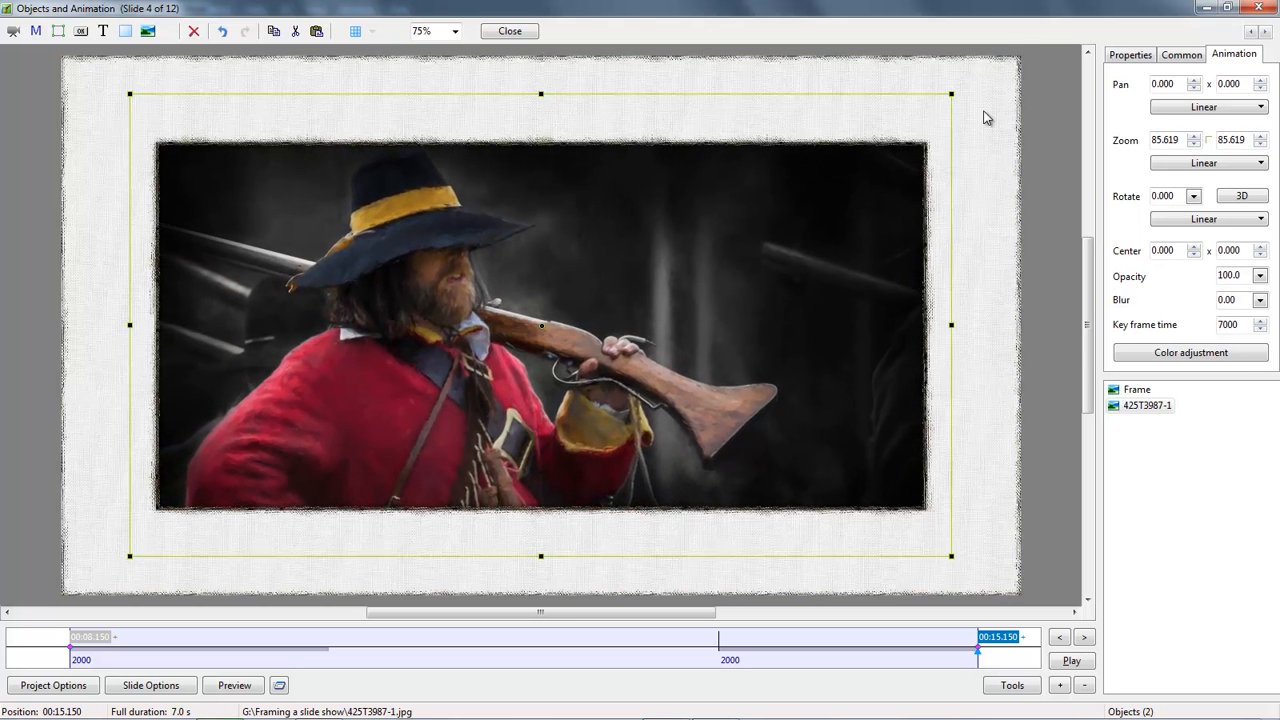
{"action": "left_click", "coordinate": [1071, 662]}
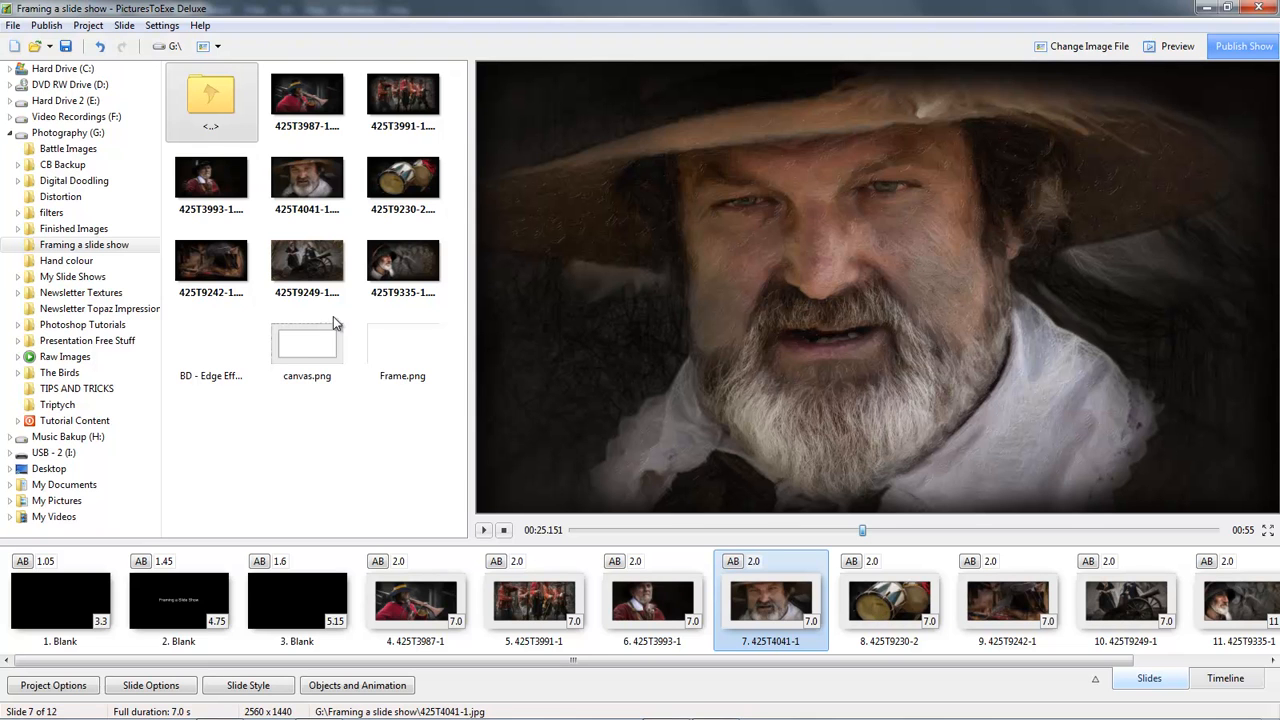
- Save the Framing a slide show project and restart PicturesToExe
{"action": "left_click", "coordinate": [13, 30]}
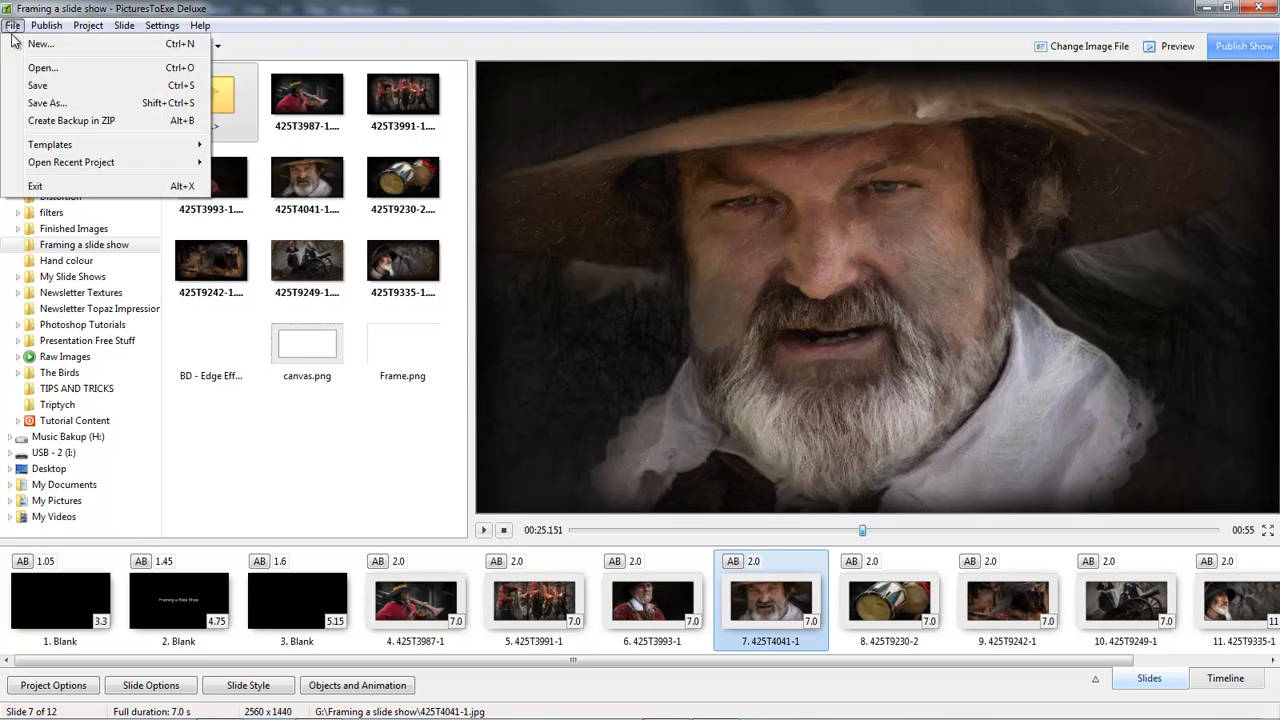
{"action": "left_click", "coordinate": [38, 86]}
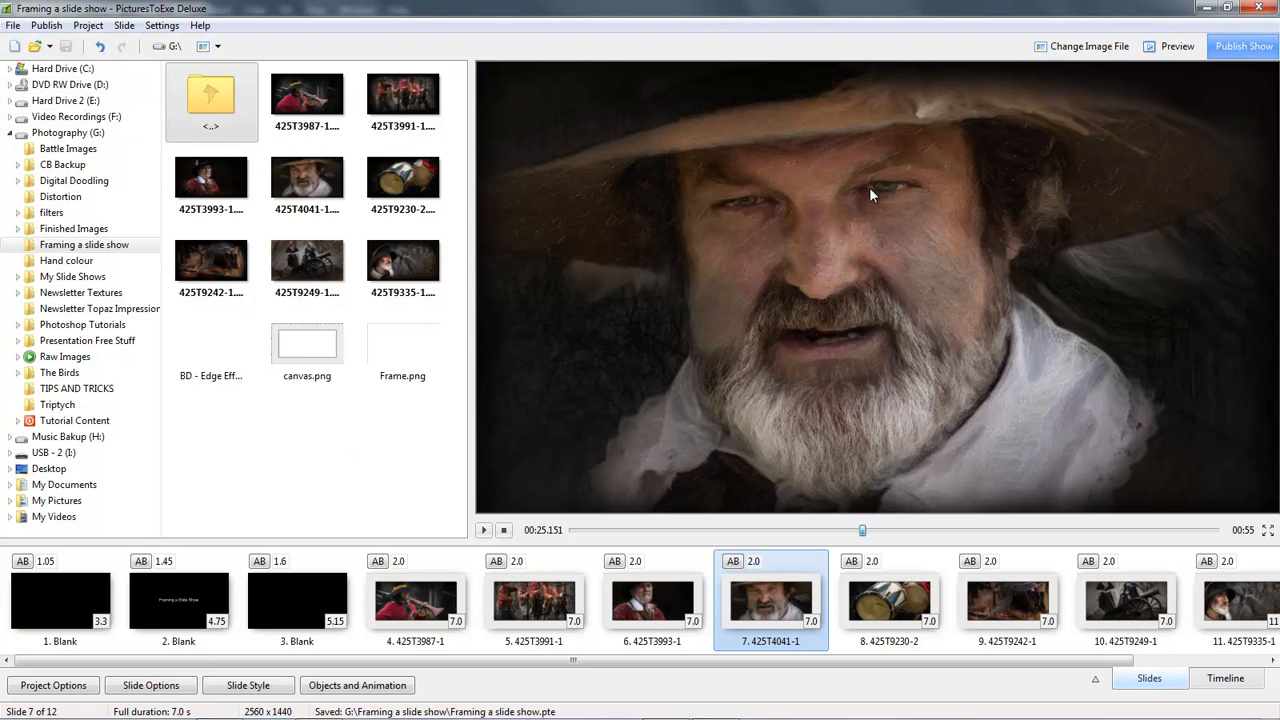
{"action": "left_click", "coordinate": [1262, 10]}
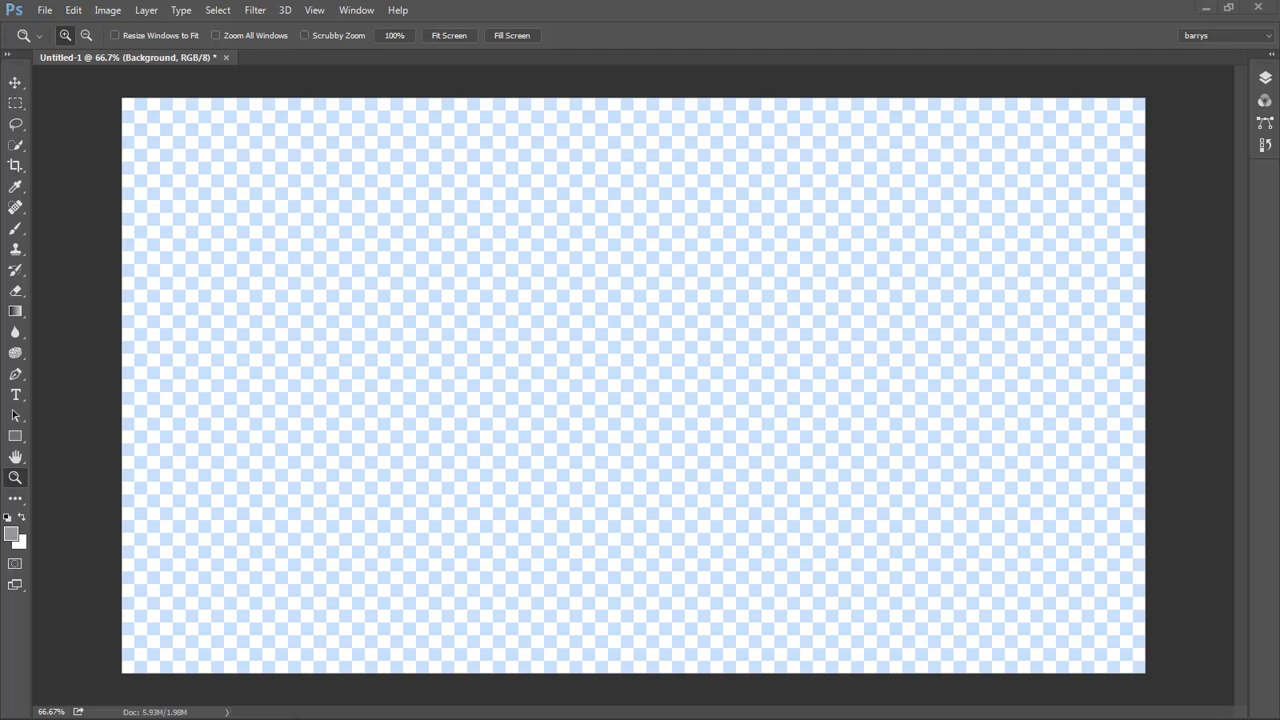
{"action": "key", "text": "super"}
{"action": "left_click", "coordinate": [320, 705]}
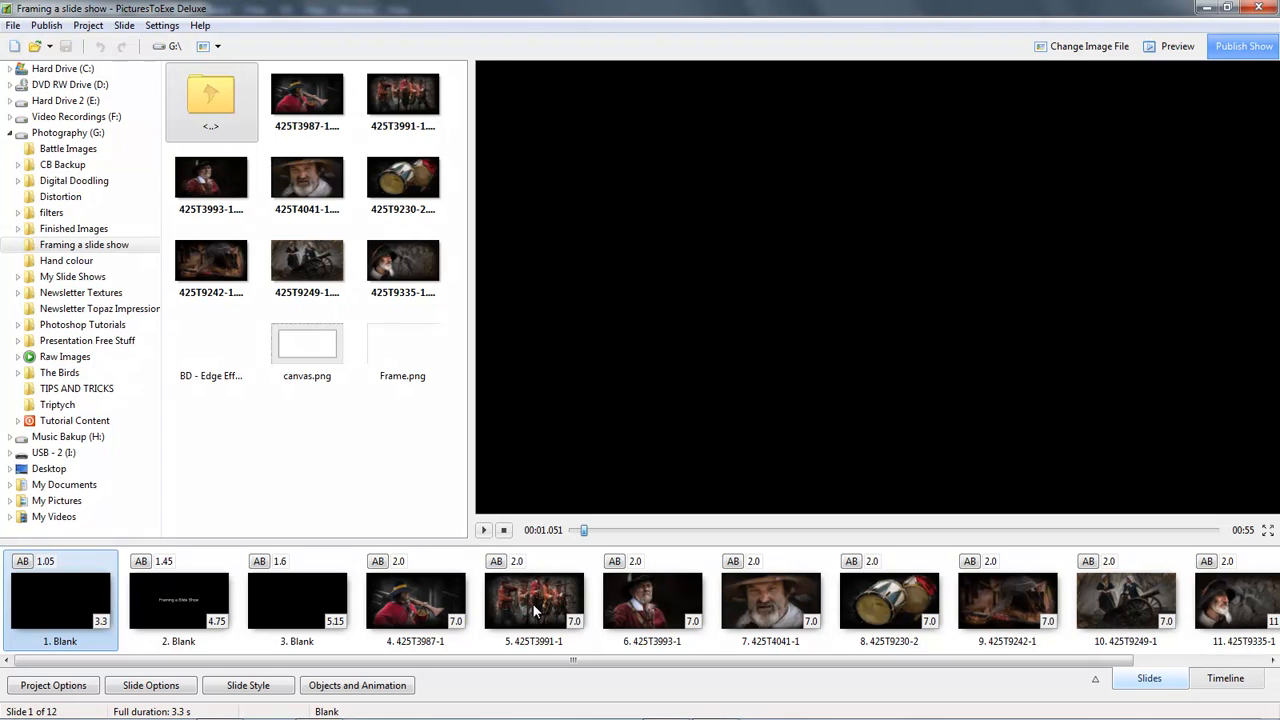
- Open slide 5 in the objects and animation editor and offset its Frame object down and left to expose the thin line
{"action": "left_click", "coordinate": [540, 612]}
{"action": "left_click", "coordinate": [380, 688]}
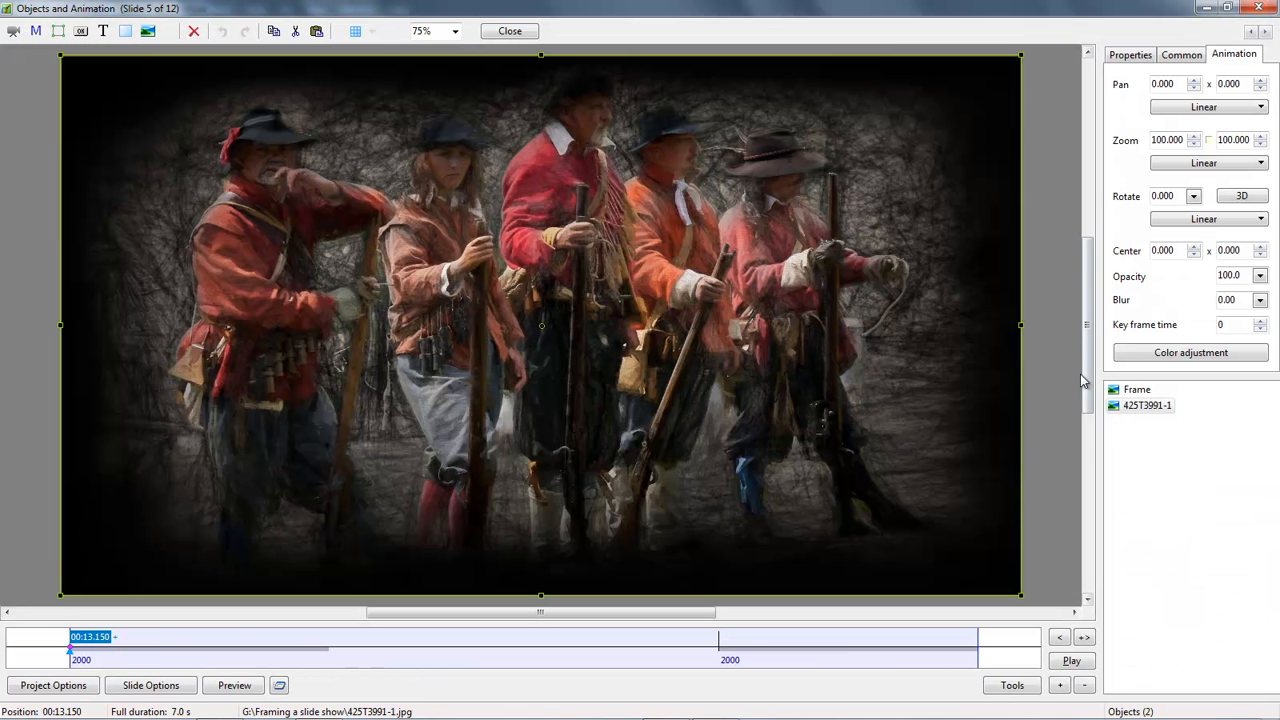
{"action": "left_click", "coordinate": [1050, 325]}
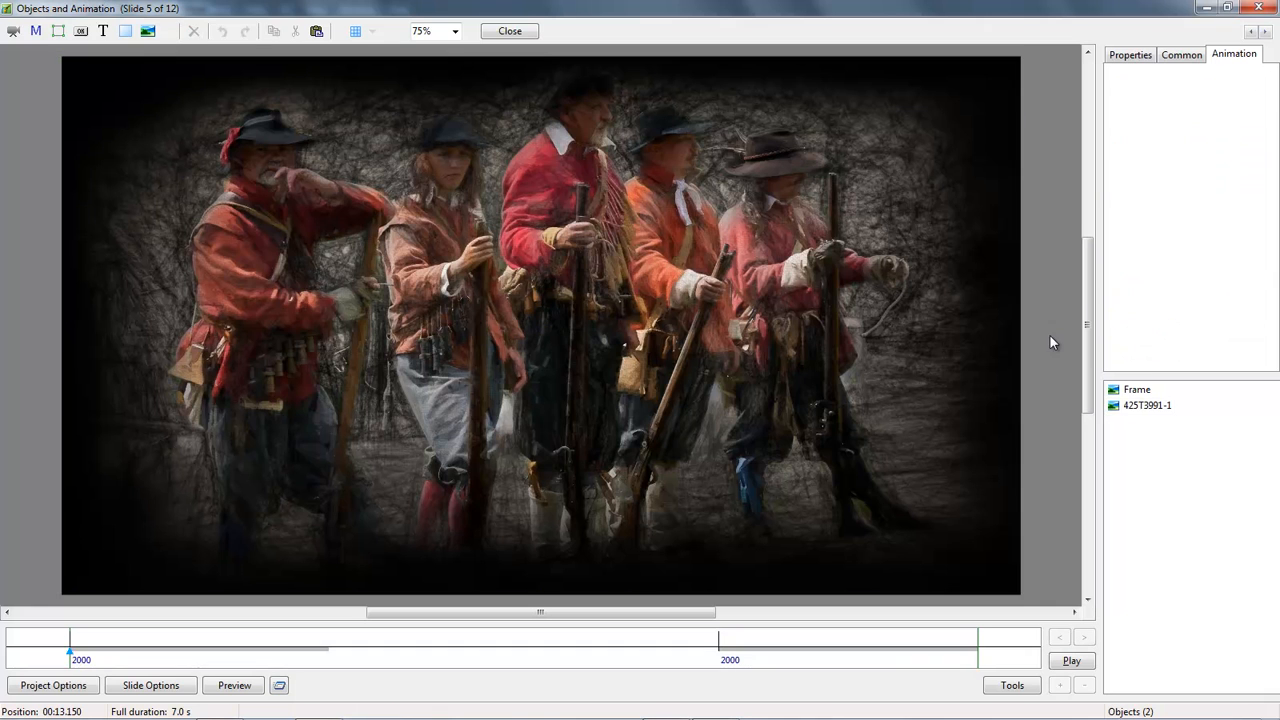
{"action": "left_click", "coordinate": [1135, 391]}
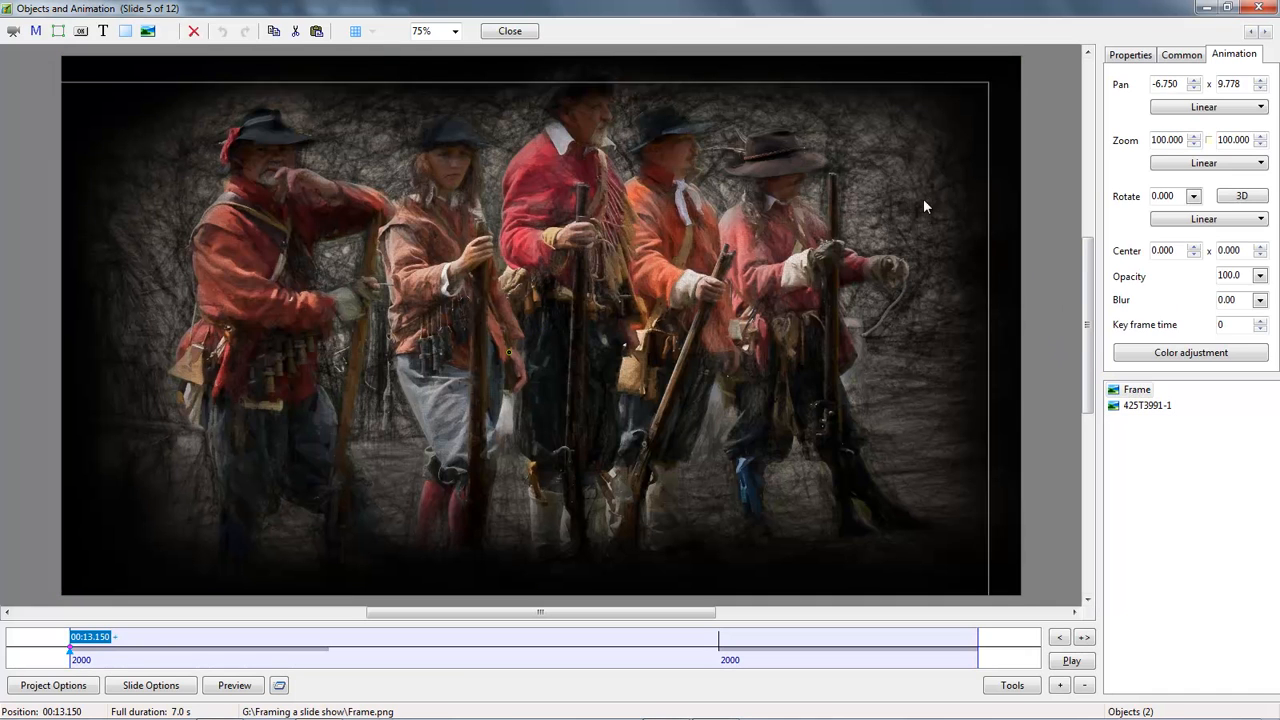
{"action": "left_click", "coordinate": [1054, 250]}
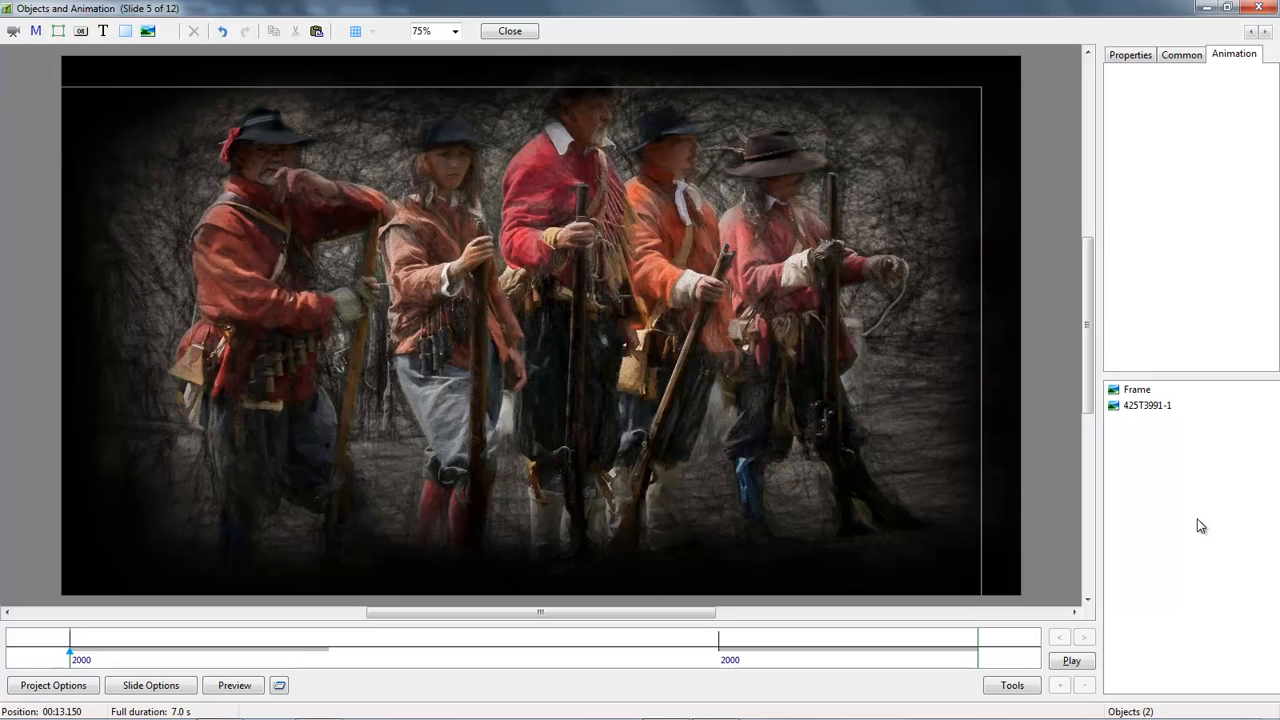